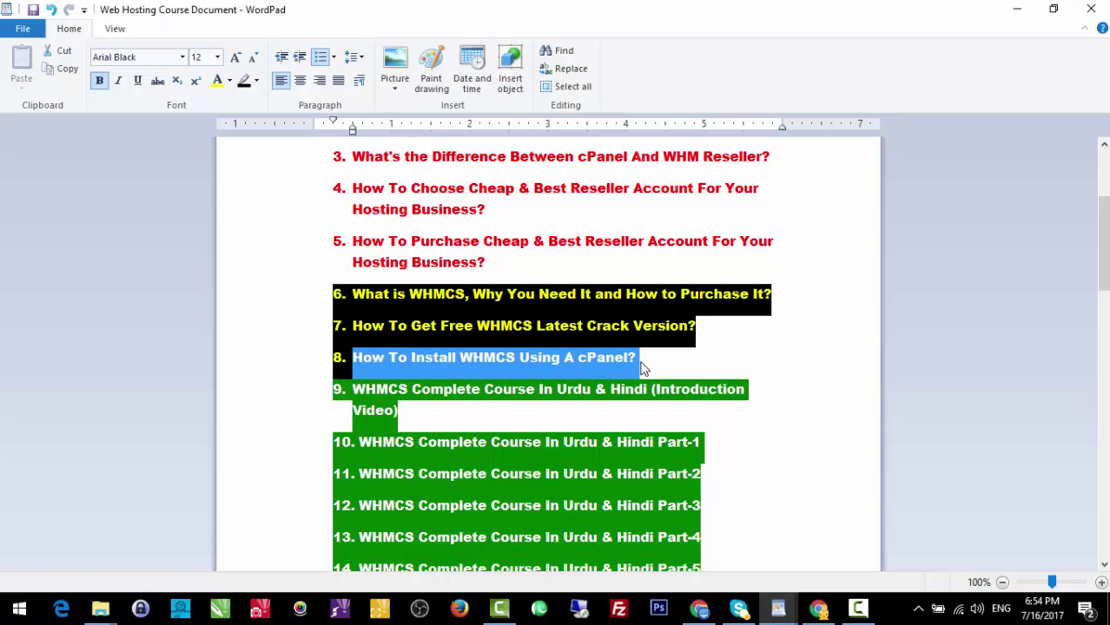
Minimize the WordPad Web Hosting Course Document to reveal the browser behind it.
{"action": "left_click", "coordinate": [1017, 8]}
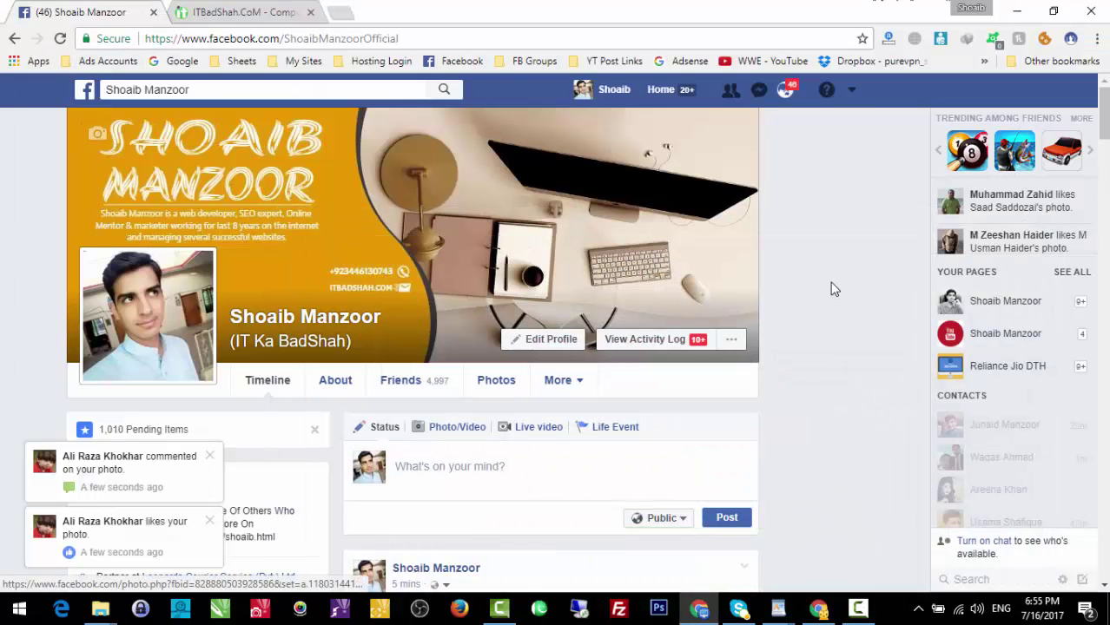
Return to File Manager and open the WHMCS 7.2.2 folder inside public_html.
{"action": "left_click", "coordinate": [1017, 11]}
{"action": "left_click", "coordinate": [821, 598]}
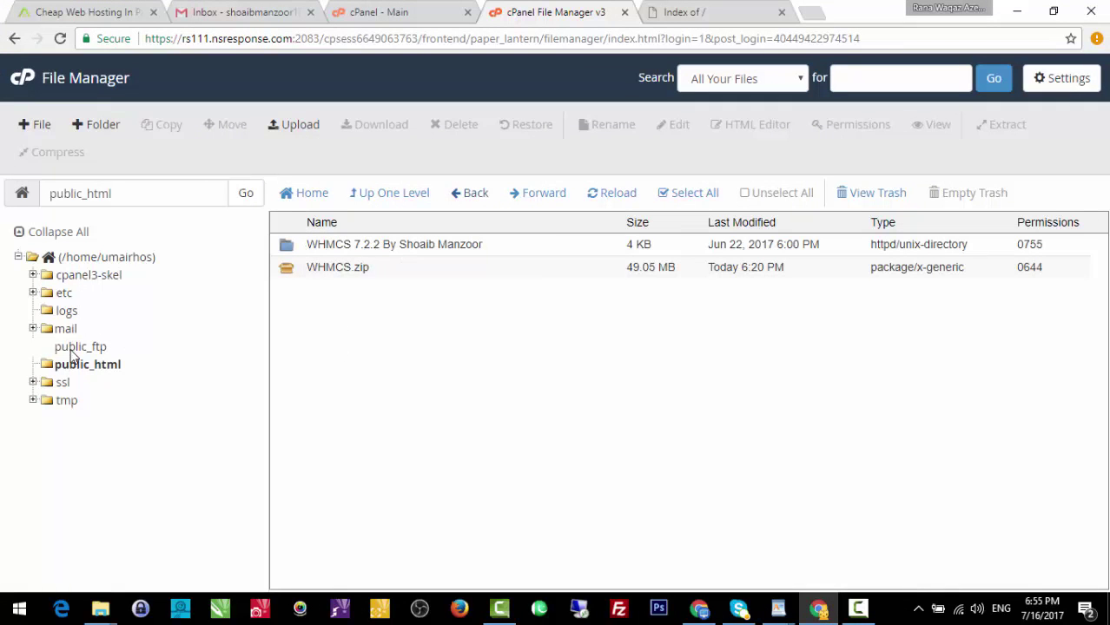
{"action": "left_click", "coordinate": [102, 368]}
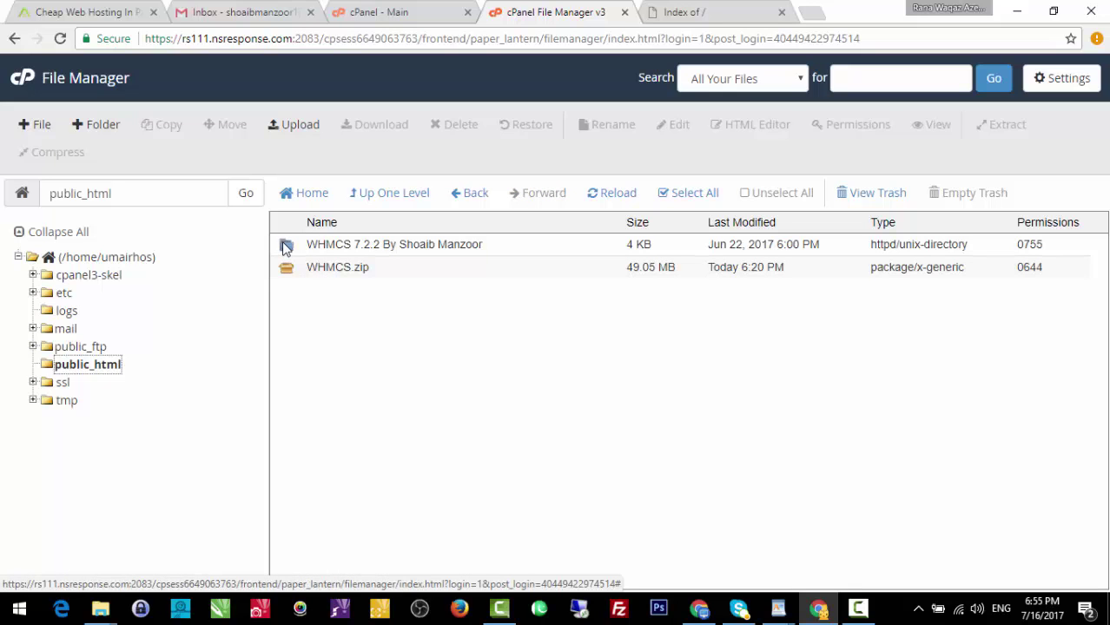
{"action": "left_click", "coordinate": [84, 370]}
{"action": "double_click", "coordinate": [286, 246]}
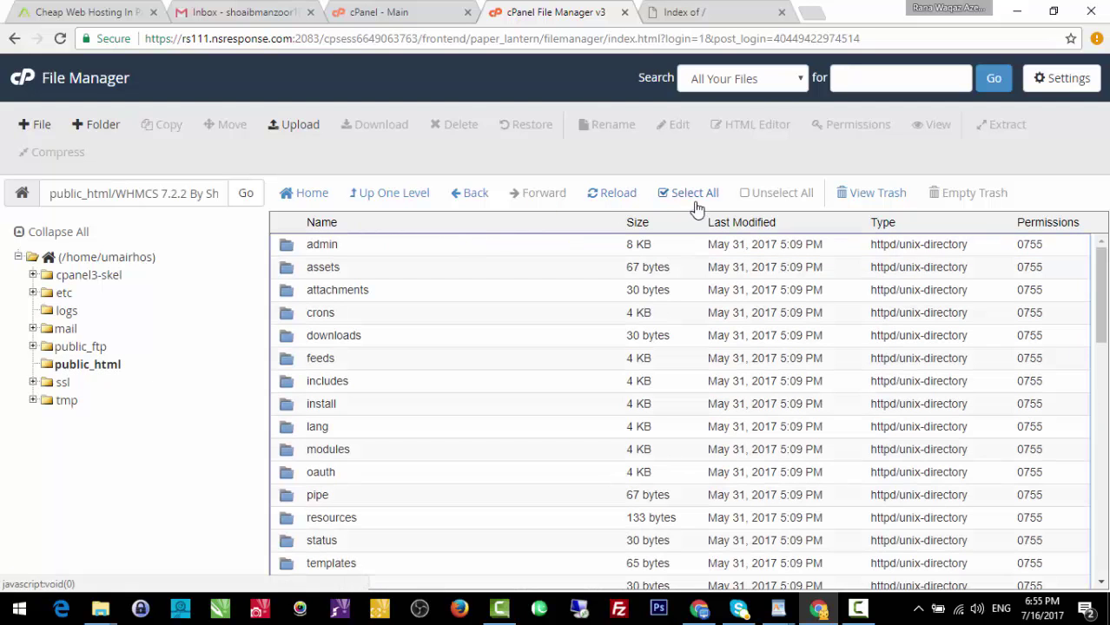
Move every item in WHMCS 7.2.2 up into /public_html/.
{"action": "left_click", "coordinate": [694, 192]}
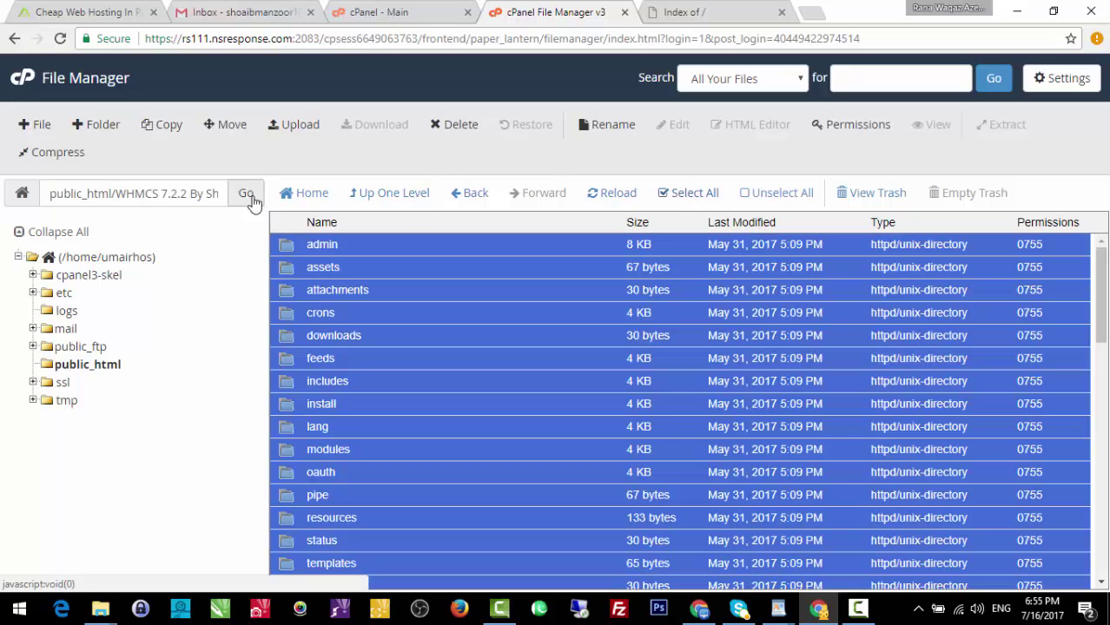
{"action": "left_click", "coordinate": [229, 127]}
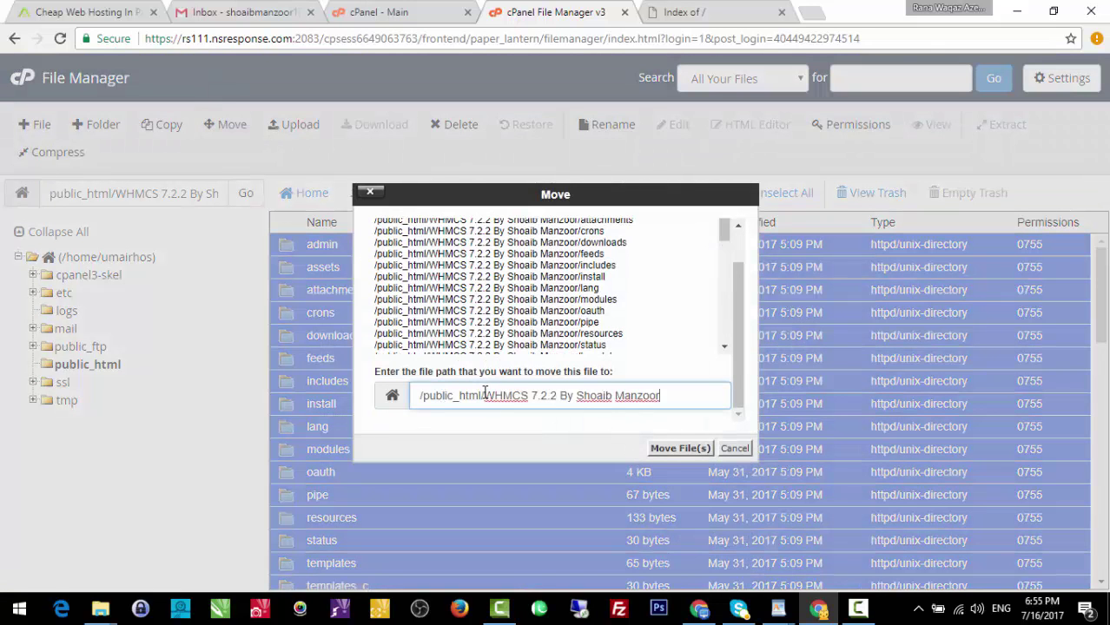
{"action": "left_click_drag", "start_coordinate": [485, 396], "coordinate": [832, 374]}
{"action": "key", "text": "BackSpace"}
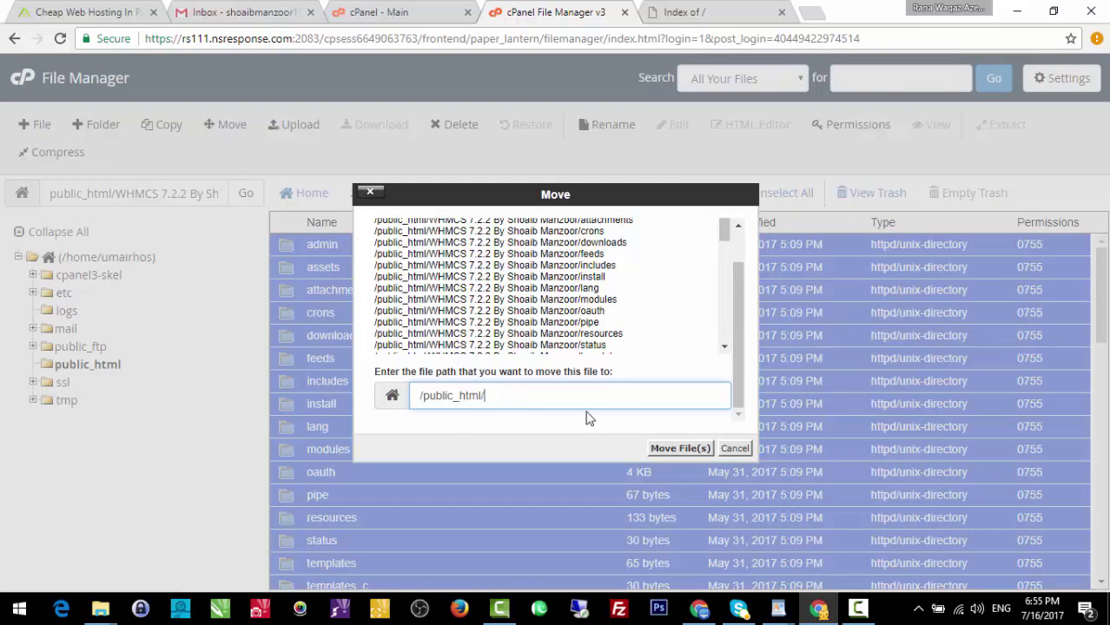
{"action": "left_click", "coordinate": [685, 448]}
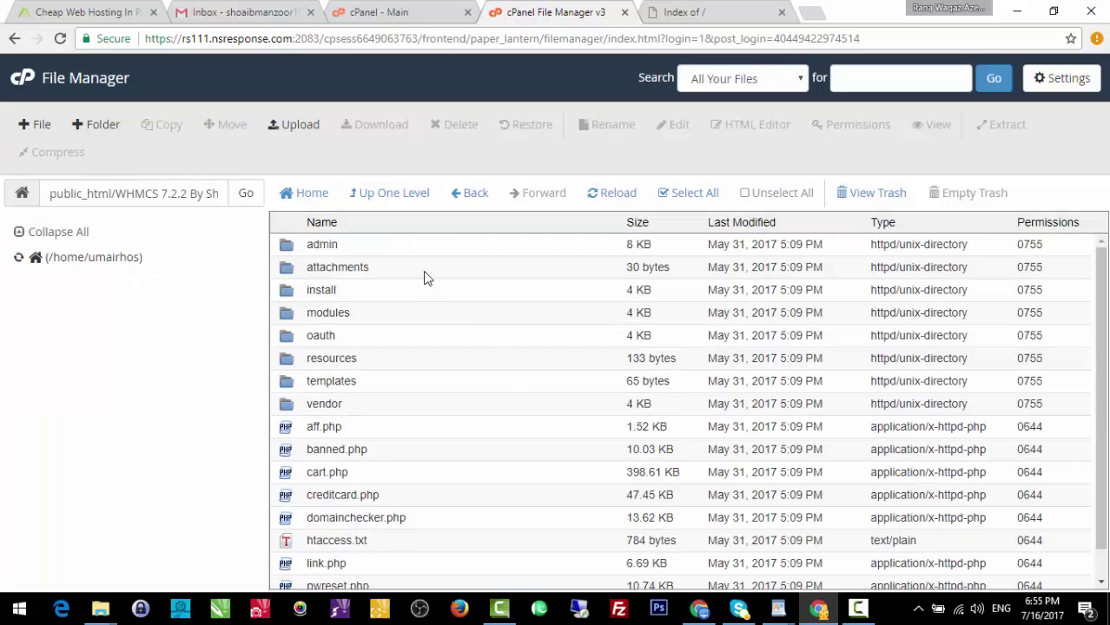
Check the new public_html listing, then switch to the site's Index of / page.
{"action": "left_click", "coordinate": [99, 369]}
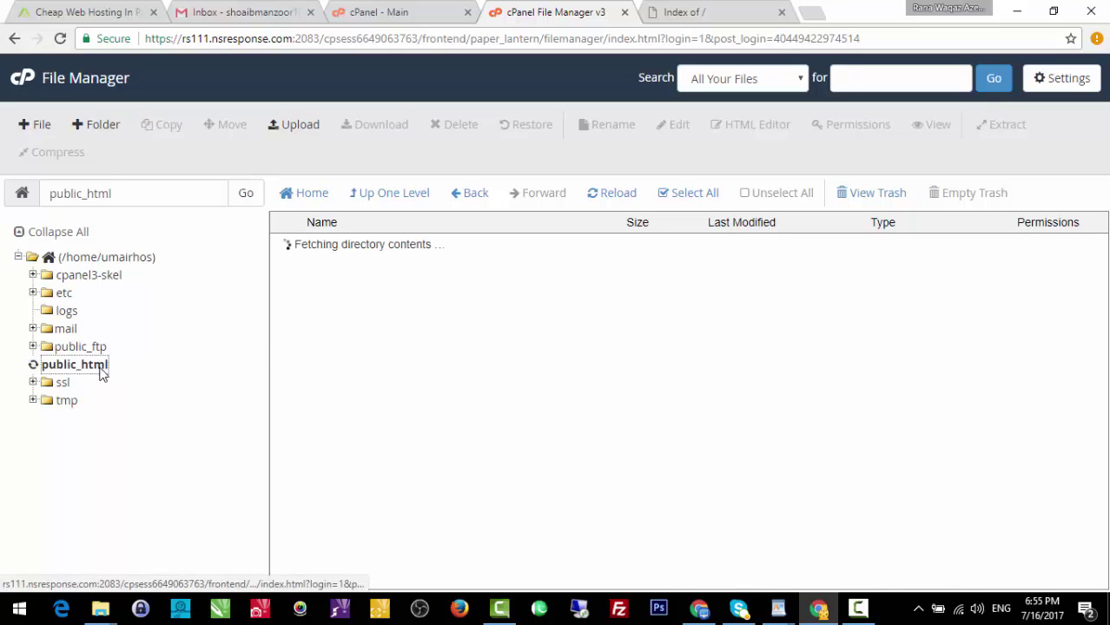
{"action": "scroll", "coordinate": [409, 346], "scroll_direction": "down", "scroll_amount": 15}
{"action": "scroll", "coordinate": [433, 431], "scroll_direction": "up", "scroll_amount": 15}
{"action": "left_click", "coordinate": [718, 5]}
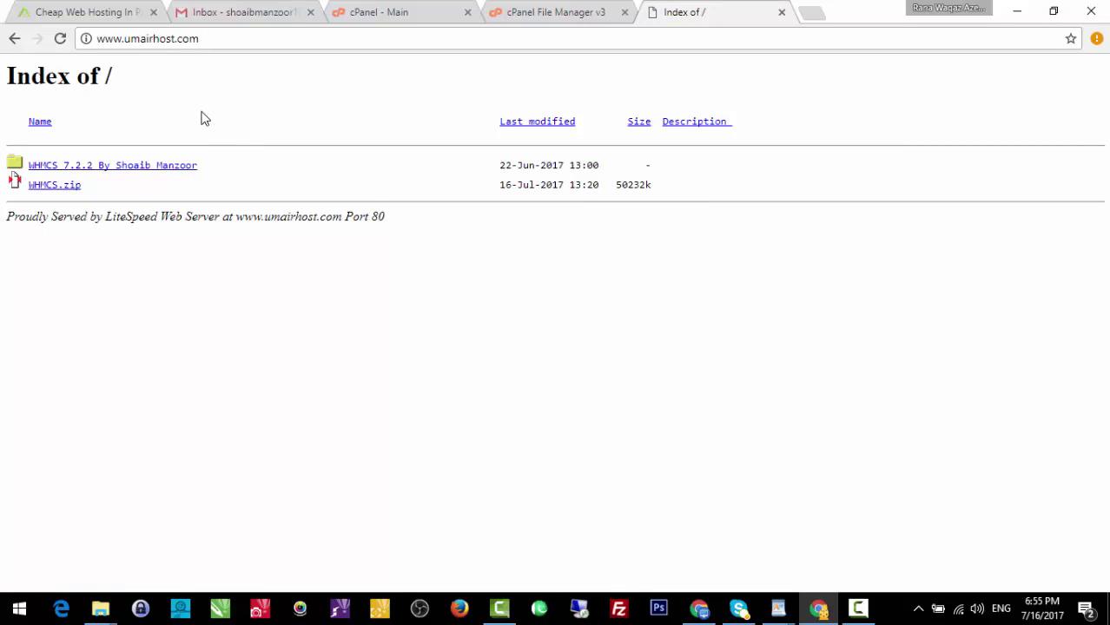
Reload the site, which now reports that the ionCube PHP Loader is required.
{"action": "left_click", "coordinate": [60, 39]}
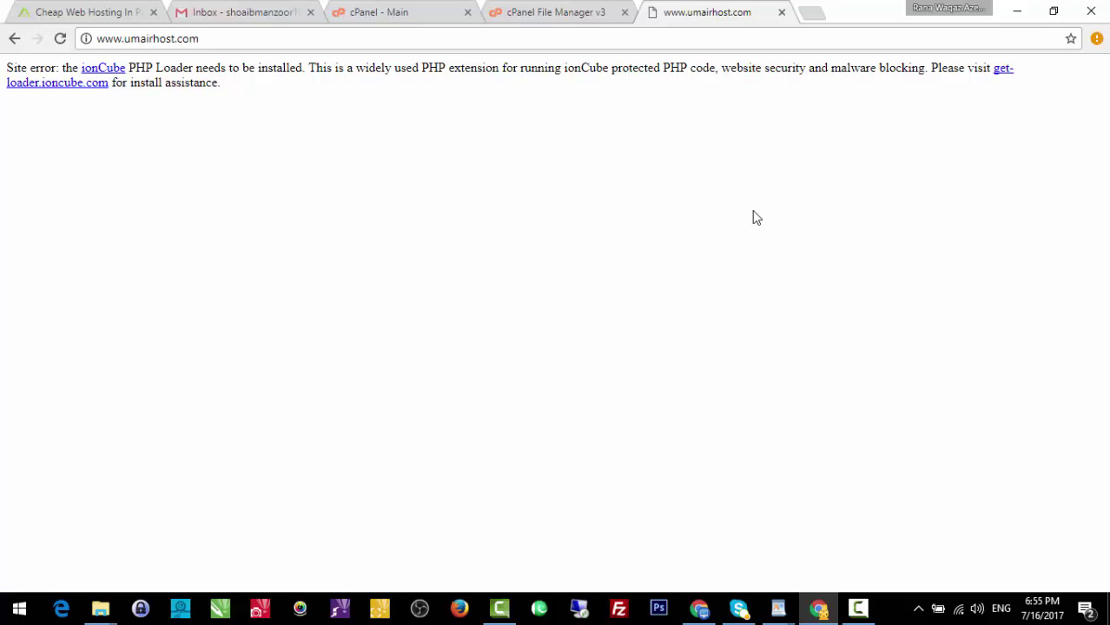
{"action": "left_click", "coordinate": [547, 6]}
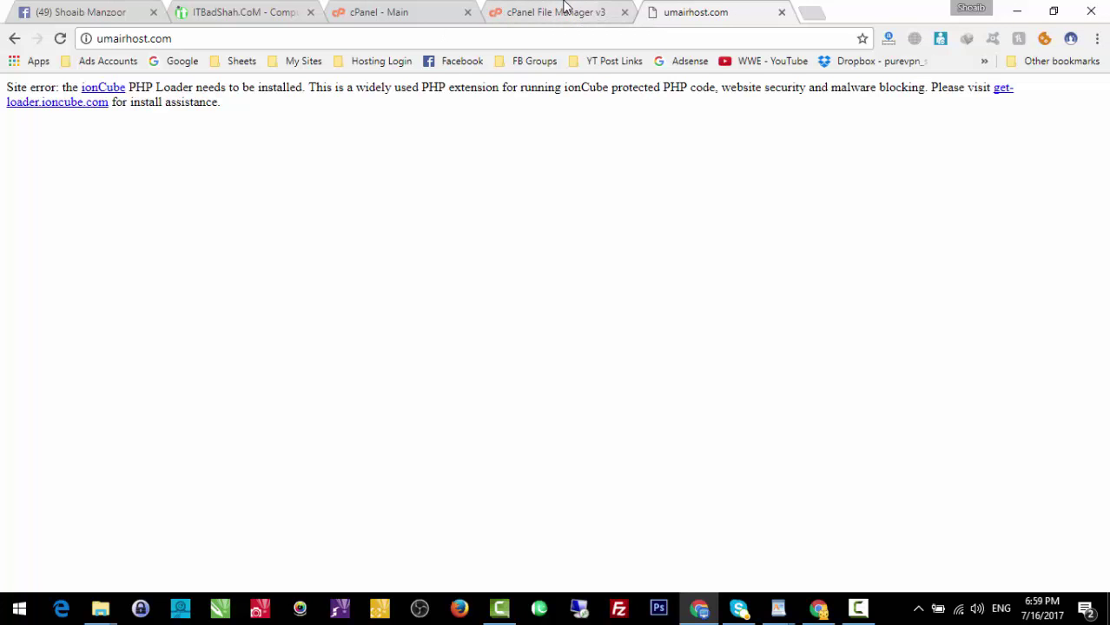
{"action": "left_click", "coordinate": [560, 10]}
Scroll cPanel Home to Software and open Select PHP Version in a new tab.
{"action": "left_click", "coordinate": [441, 9]}
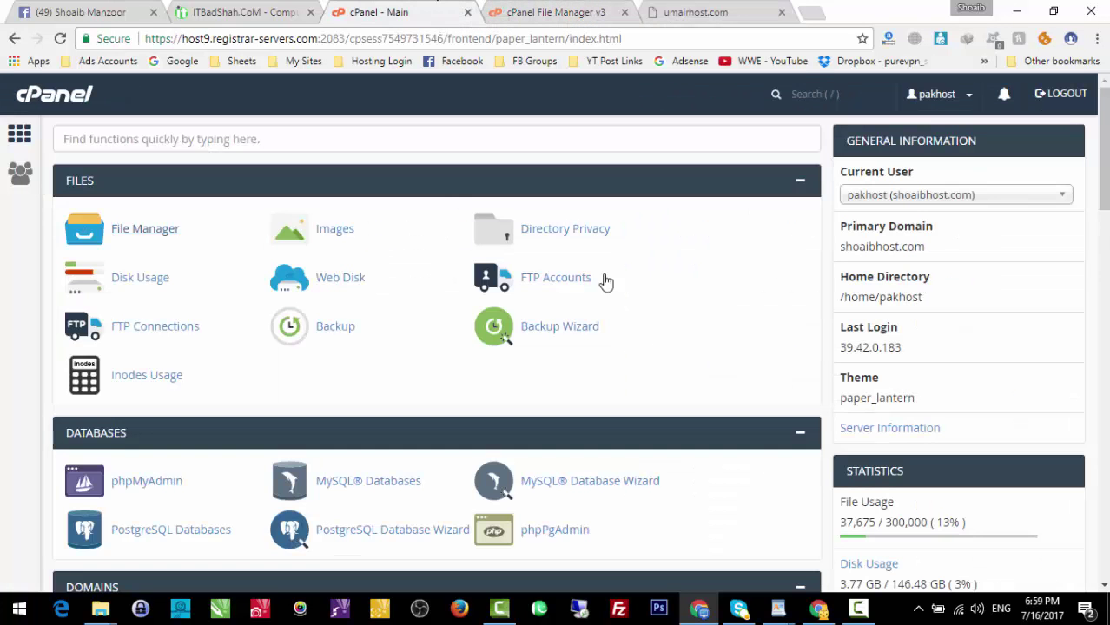
{"action": "scroll", "coordinate": [739, 313], "scroll_direction": "down", "scroll_amount": 5}
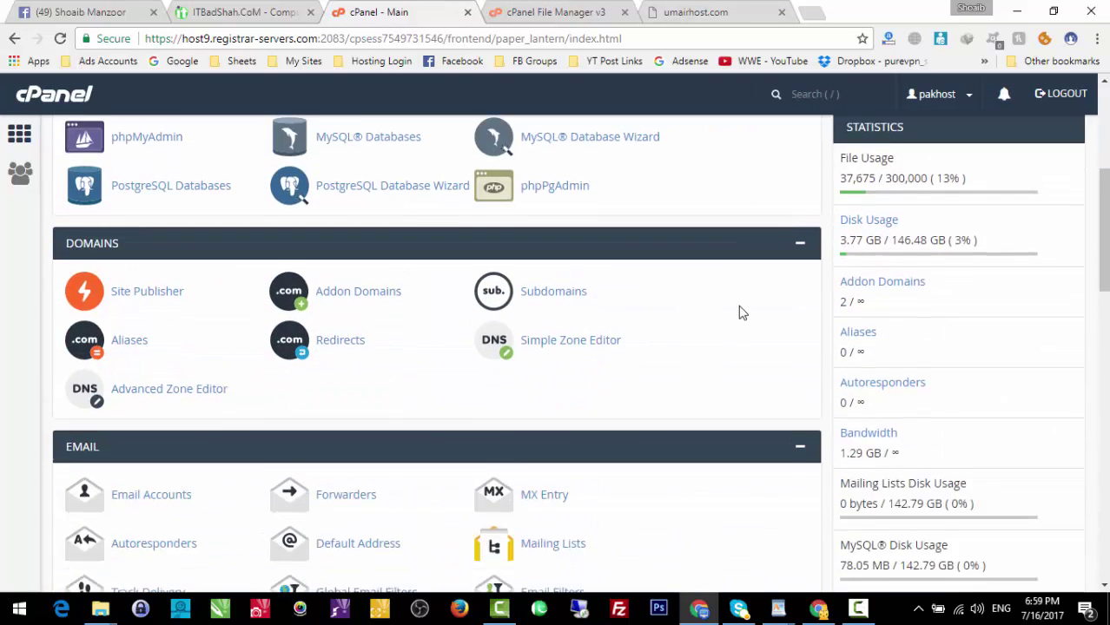
{"action": "scroll", "coordinate": [740, 312], "scroll_direction": "down", "scroll_amount": 3}
{"action": "left_click", "coordinate": [539, 9]}
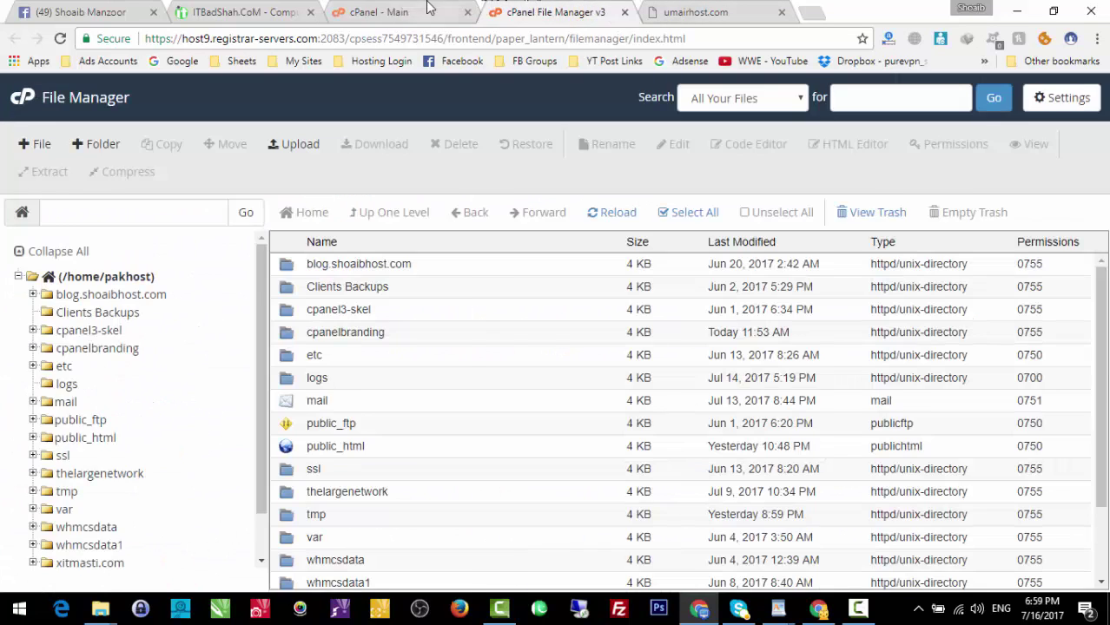
{"action": "left_click", "coordinate": [426, 7]}
{"action": "scroll", "coordinate": [678, 282], "scroll_direction": "down", "scroll_amount": 3}
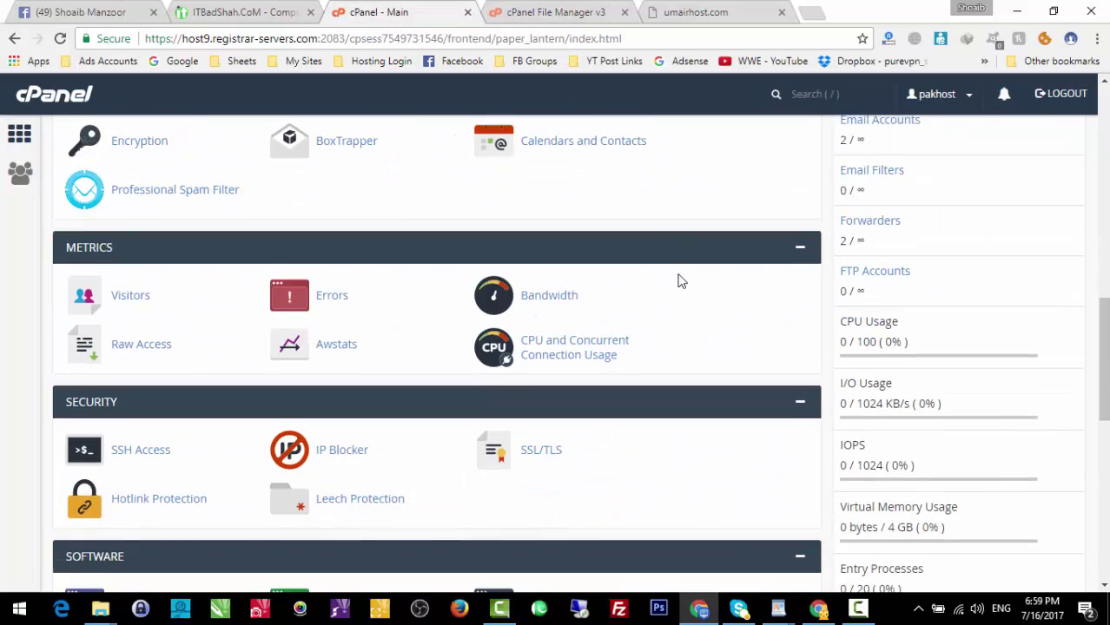
{"action": "scroll", "coordinate": [244, 426], "scroll_direction": "down", "scroll_amount": 2}
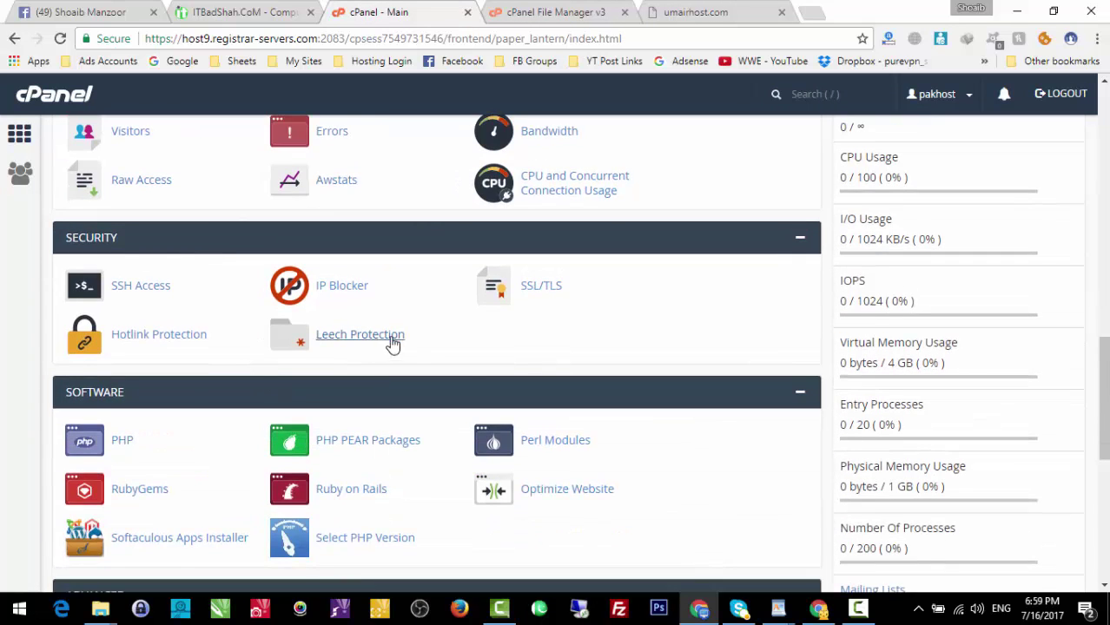
{"action": "scroll", "coordinate": [498, 390], "scroll_direction": "down", "scroll_amount": 2}
{"action": "right_click", "coordinate": [356, 375]}
{"action": "left_click", "coordinate": [392, 387]}
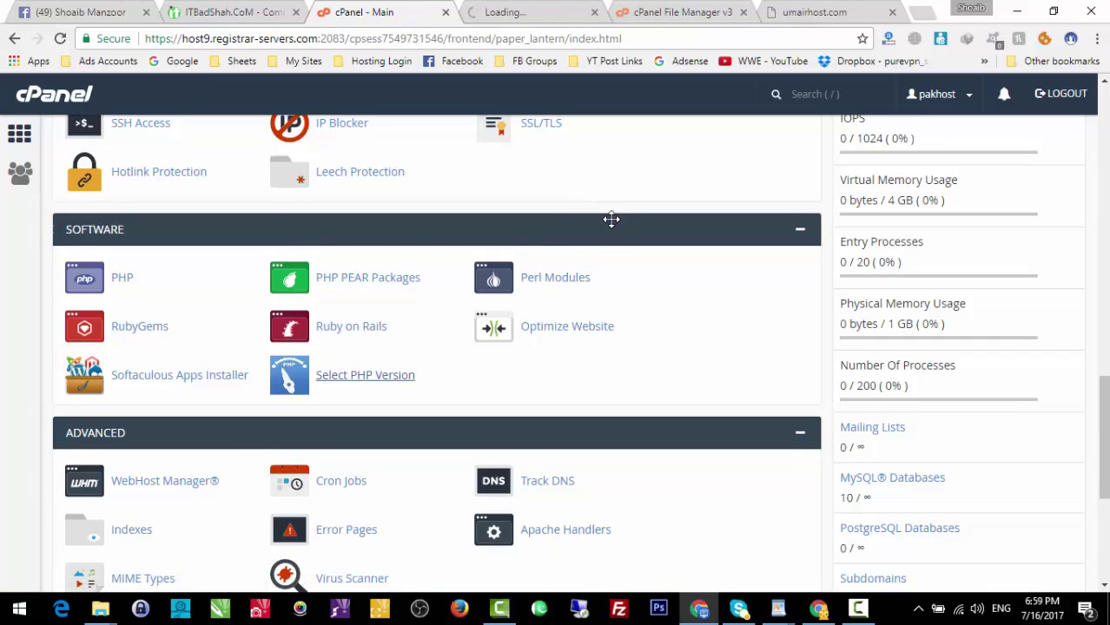
Review the PHP 5.6 extension list showing ioncube_loader enabled, then minimize Chrome.
{"action": "key", "text": "ctrl+9"}
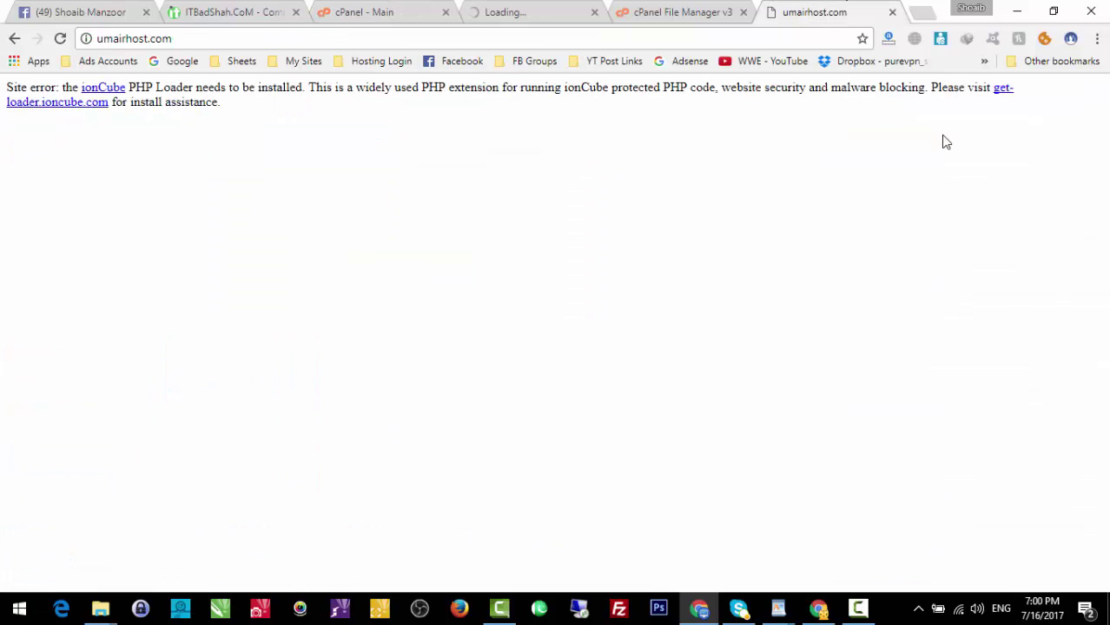
{"action": "left_click", "coordinate": [566, 10]}
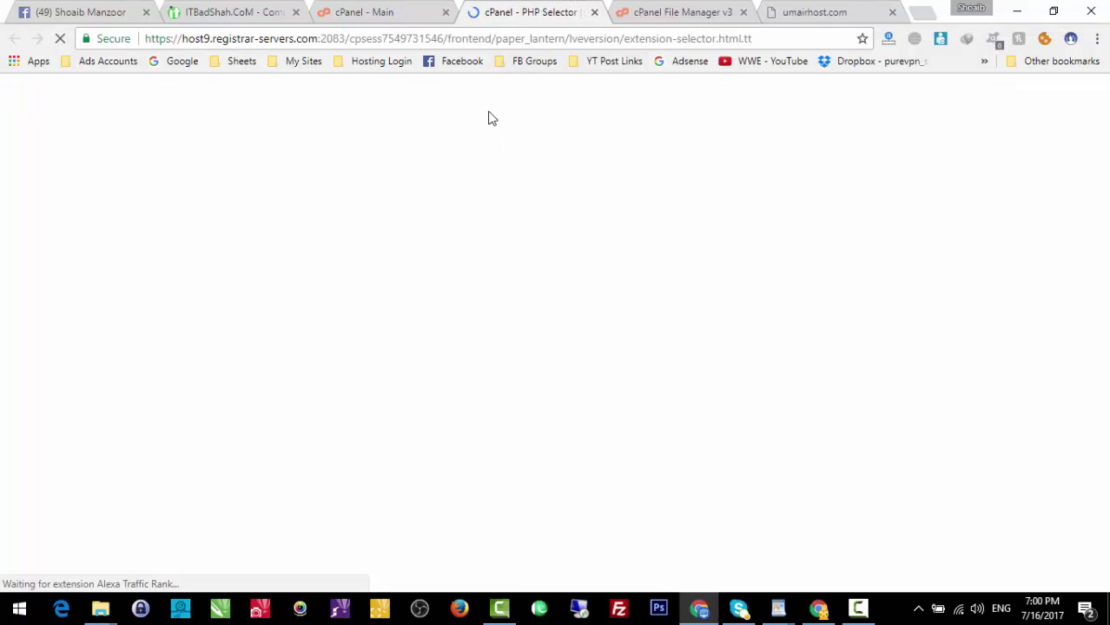
{"action": "left_click", "coordinate": [369, 9]}
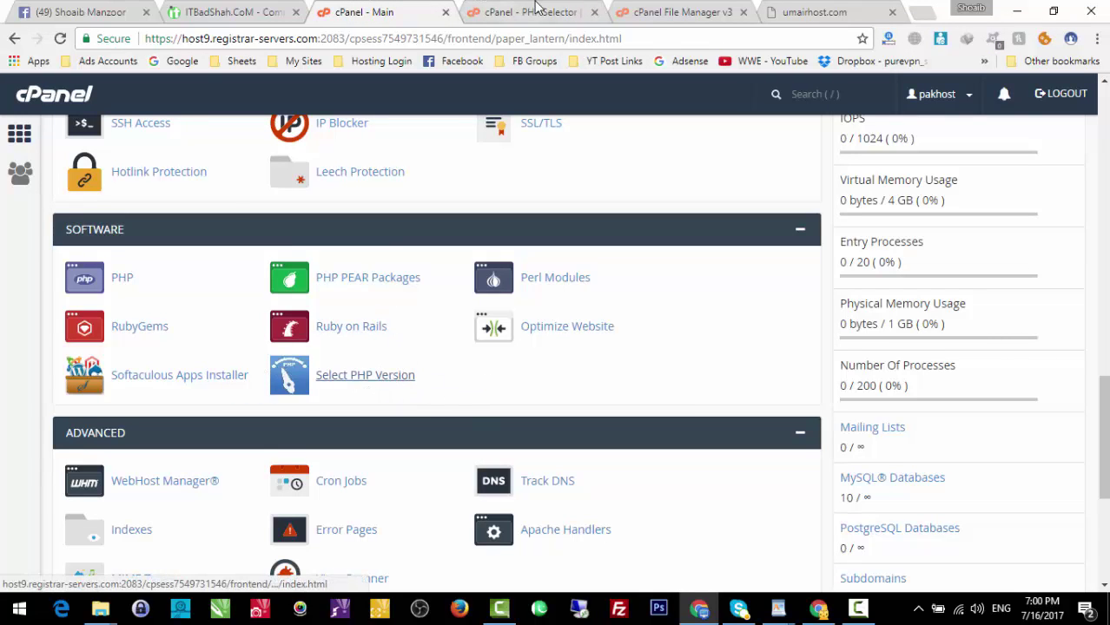
{"action": "key", "text": "ctrl+Tab"}
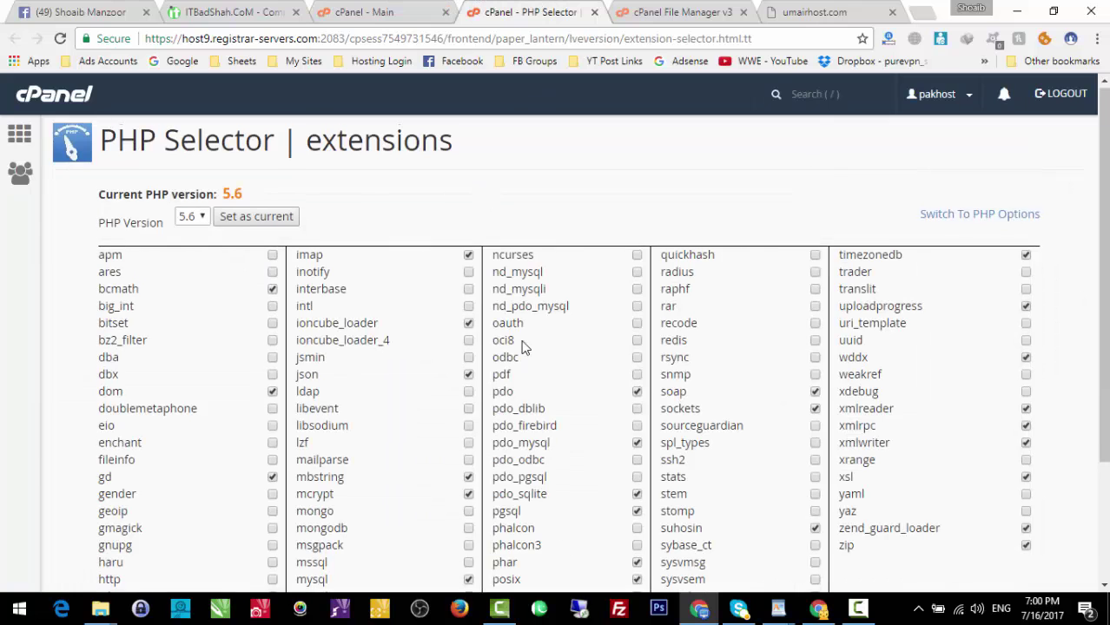
{"action": "scroll", "coordinate": [519, 343], "scroll_direction": "down", "scroll_amount": 2}
{"action": "scroll", "coordinate": [519, 337], "scroll_direction": "up", "scroll_amount": 1}
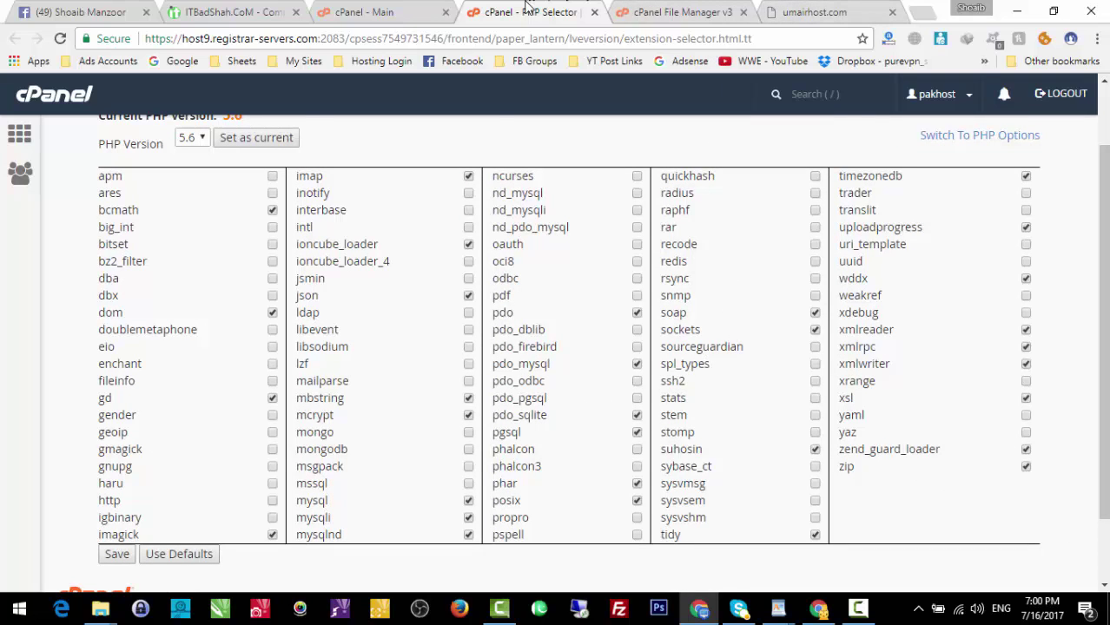
{"action": "left_click", "coordinate": [382, 12]}
{"action": "left_click", "coordinate": [538, 12]}
{"action": "left_click", "coordinate": [1017, 11]}
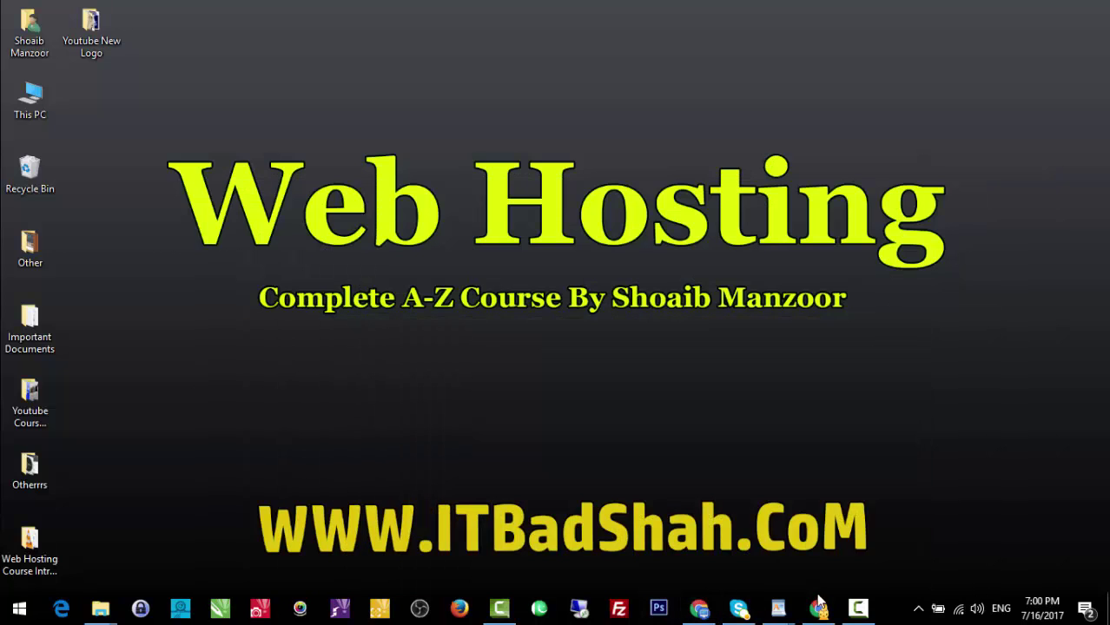
Tick the zip and zend_guard_loader extensions in the PHP Selector list.
{"action": "left_click", "coordinate": [820, 605]}
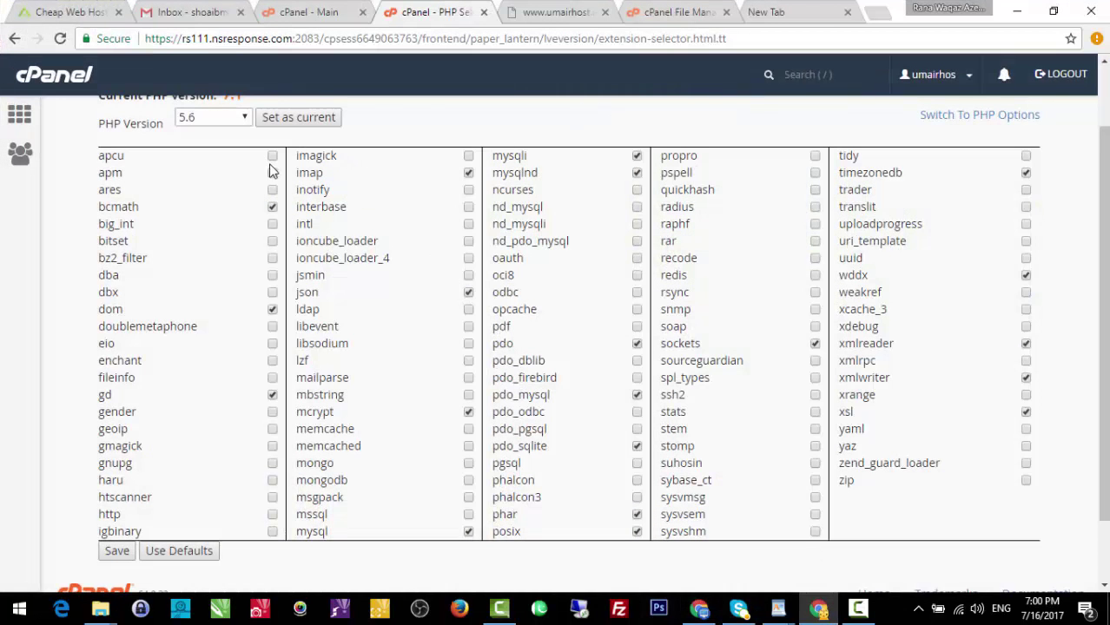
{"action": "scroll", "coordinate": [270, 170], "scroll_direction": "up", "scroll_amount": 1}
{"action": "left_click_drag", "start_coordinate": [97, 122], "coordinate": [604, 158]}
{"action": "left_click", "coordinate": [604, 158]}
{"action": "triple_click", "coordinate": [343, 128]}
{"action": "left_click", "coordinate": [522, 135]}
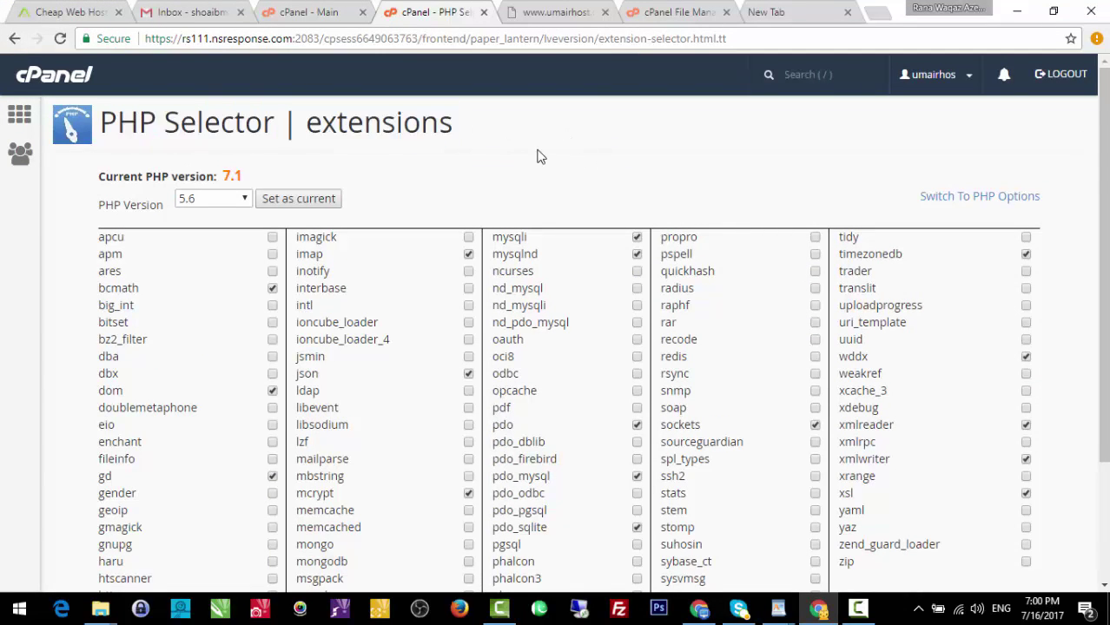
{"action": "scroll", "coordinate": [537, 153], "scroll_direction": "down", "scroll_amount": 2}
{"action": "left_click", "coordinate": [1027, 403]}
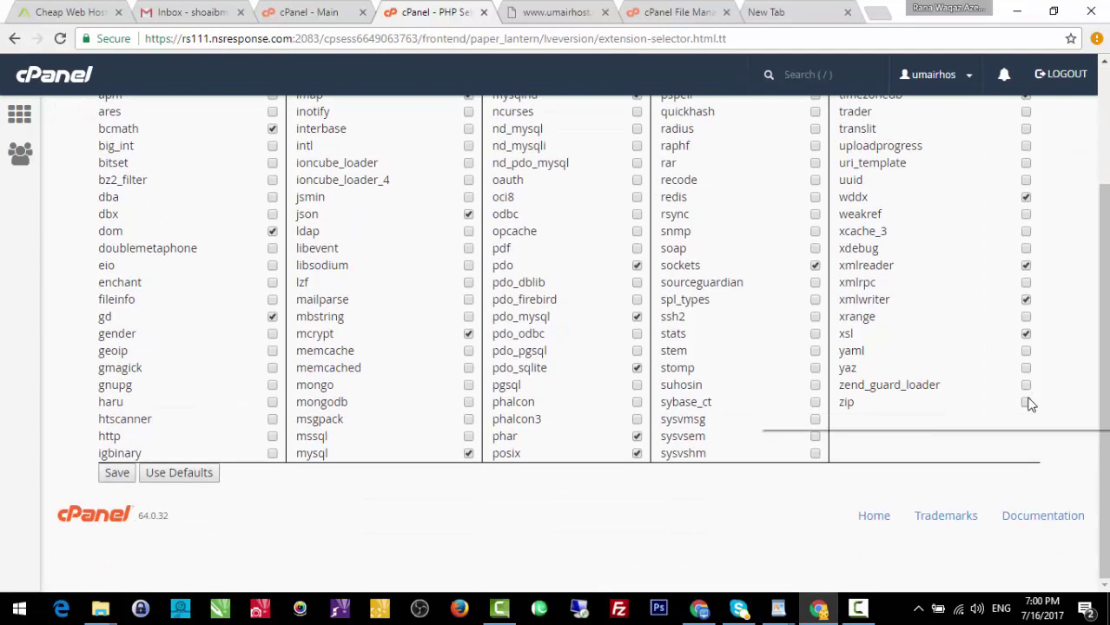
{"action": "left_click", "coordinate": [1026, 385]}
{"action": "scroll", "coordinate": [1016, 391], "scroll_direction": "up", "scroll_amount": 1}
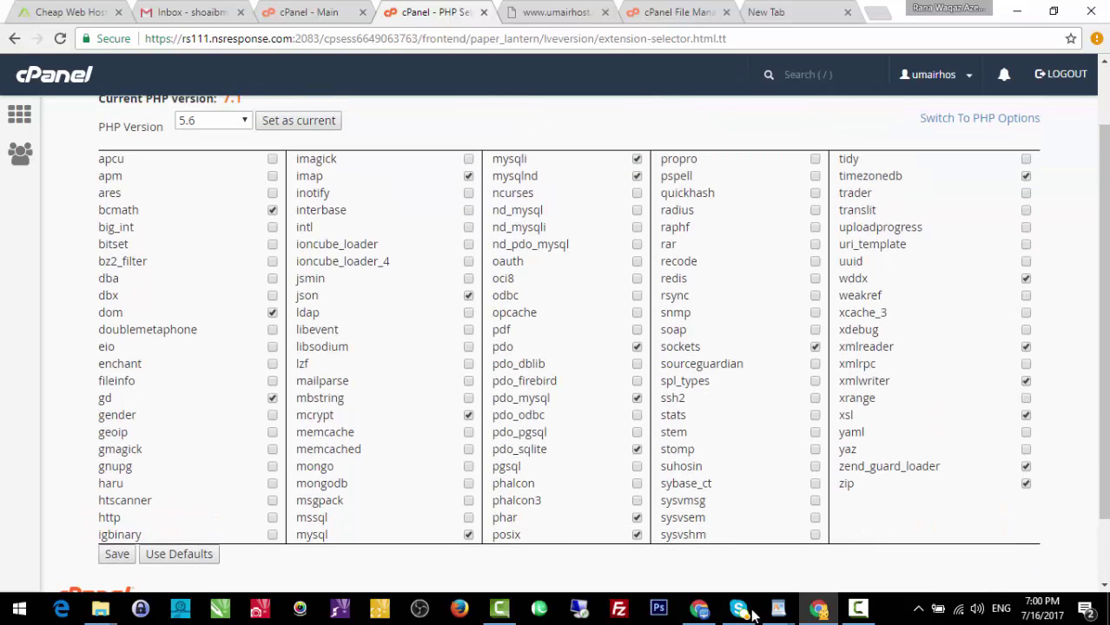
Reload umairhost.com to test; it still shows the ionCube PHP Loader error.
{"action": "left_click", "coordinate": [697, 611]}
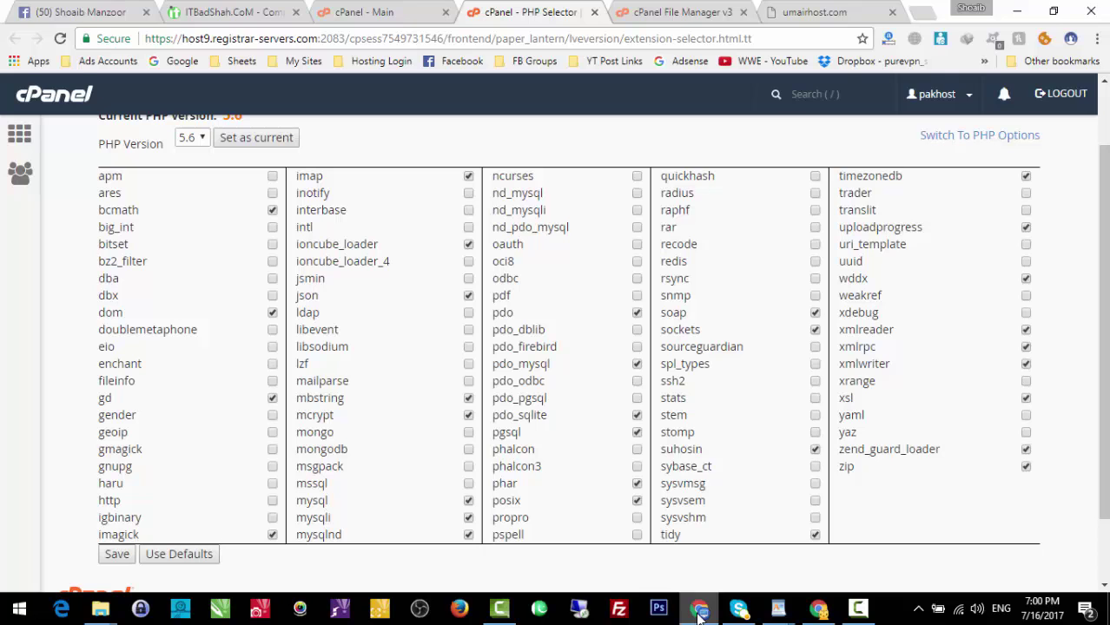
{"action": "left_click", "coordinate": [699, 613]}
{"action": "scroll", "coordinate": [832, 317], "scroll_direction": "down", "scroll_amount": 1}
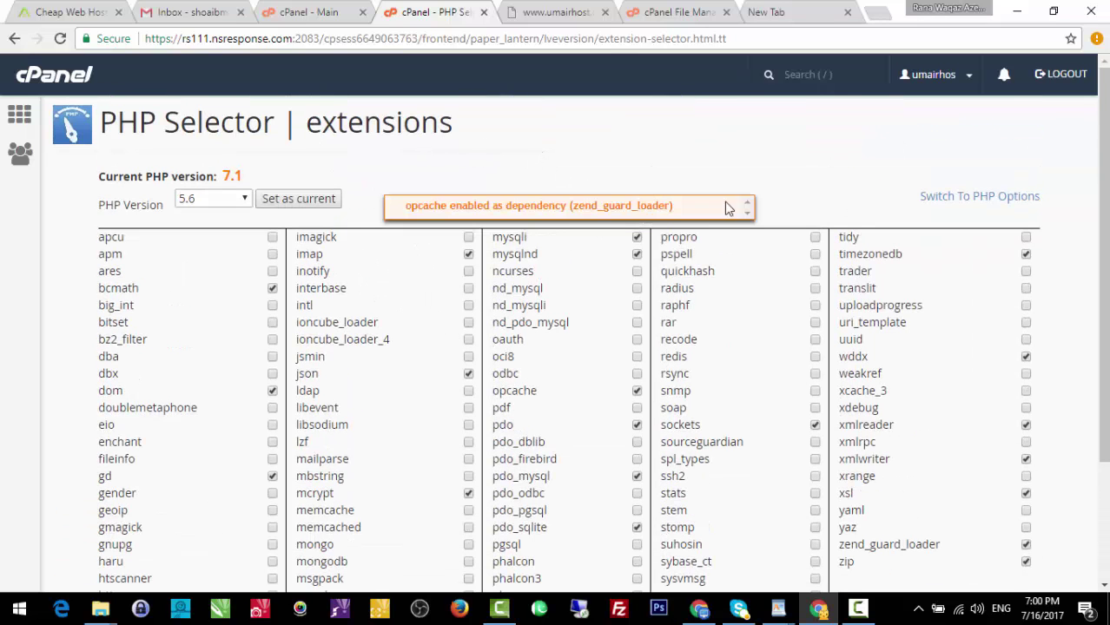
{"action": "left_click", "coordinate": [556, 12]}
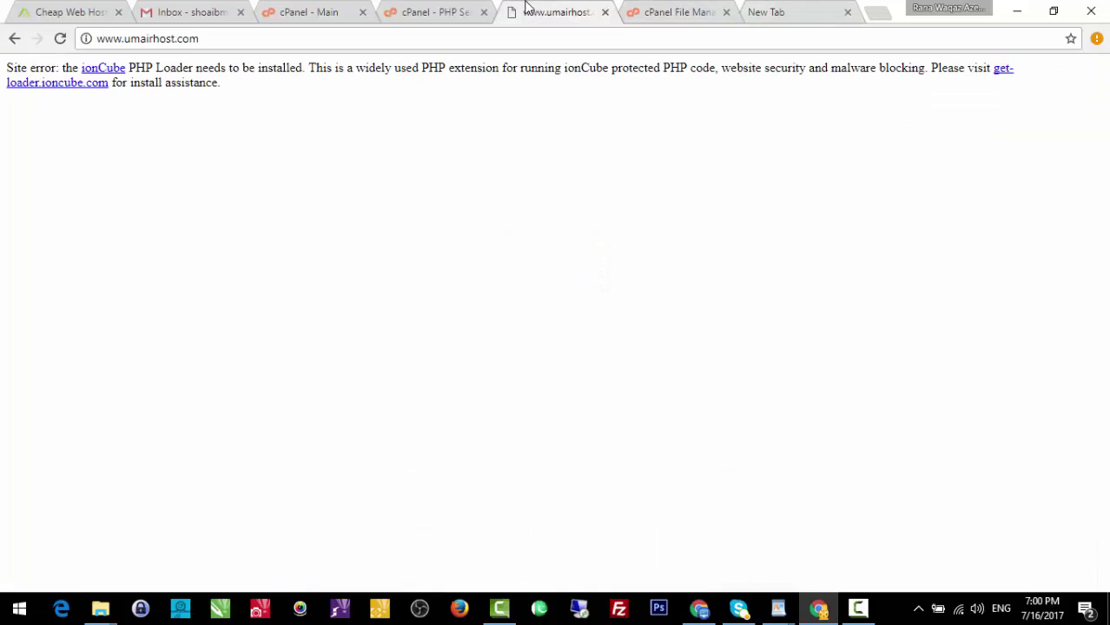
{"action": "left_click", "coordinate": [60, 38]}
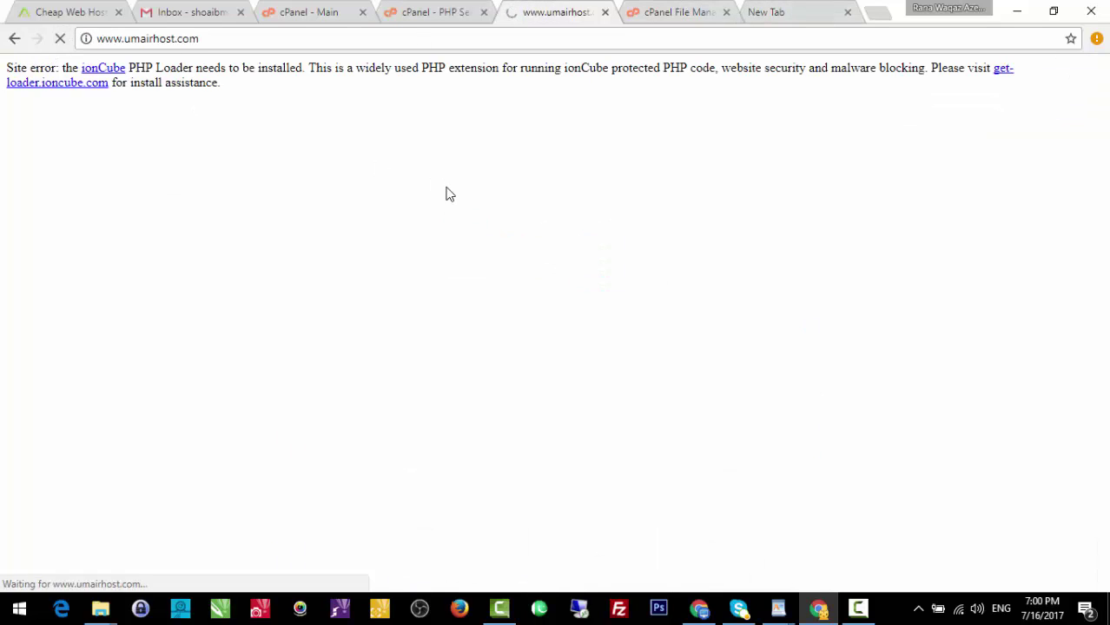
{"action": "left_click", "coordinate": [60, 38]}
{"action": "left_click", "coordinate": [423, 9]}
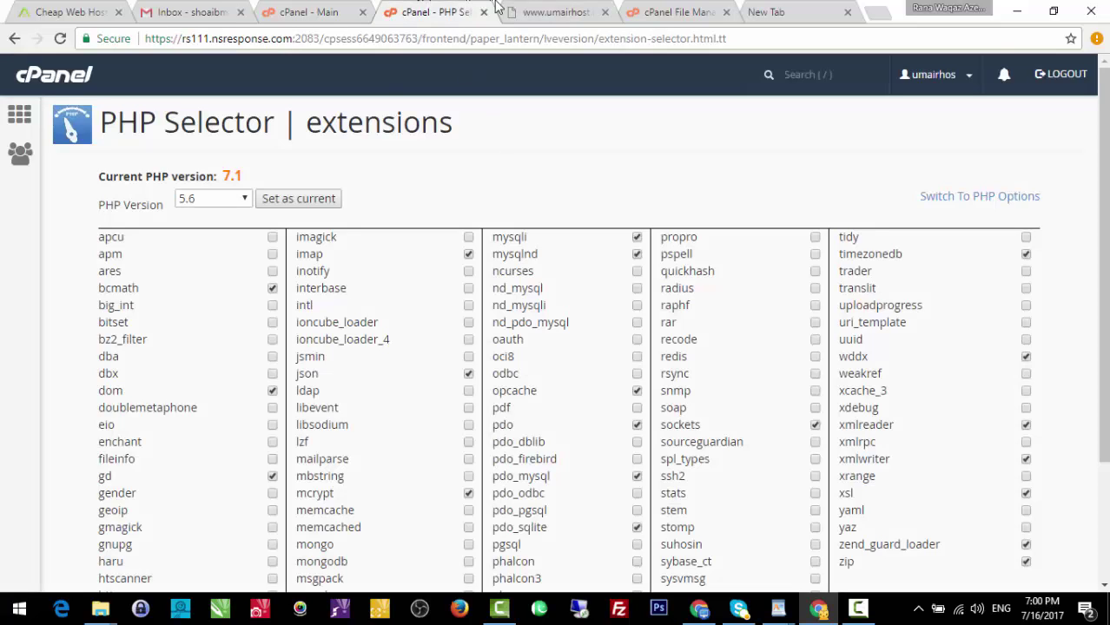
{"action": "left_click", "coordinate": [538, 11]}
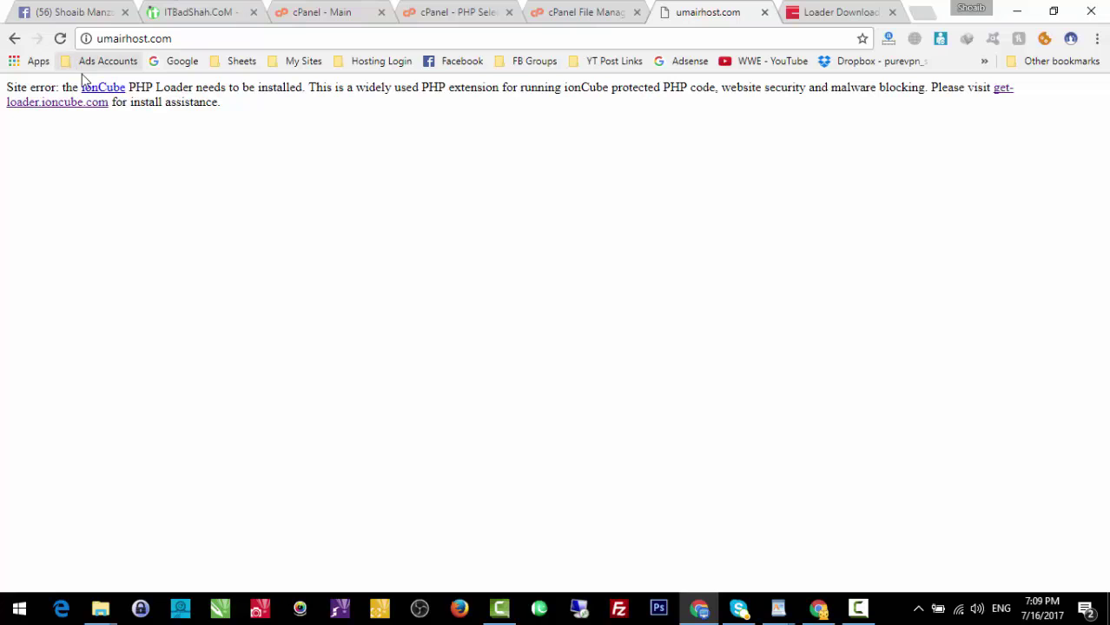
Check the site's ionCube loader error, then go back to the cPanel tabs.
{"action": "triple_click", "coordinate": [174, 96]}
{"action": "left_click", "coordinate": [357, 234]}
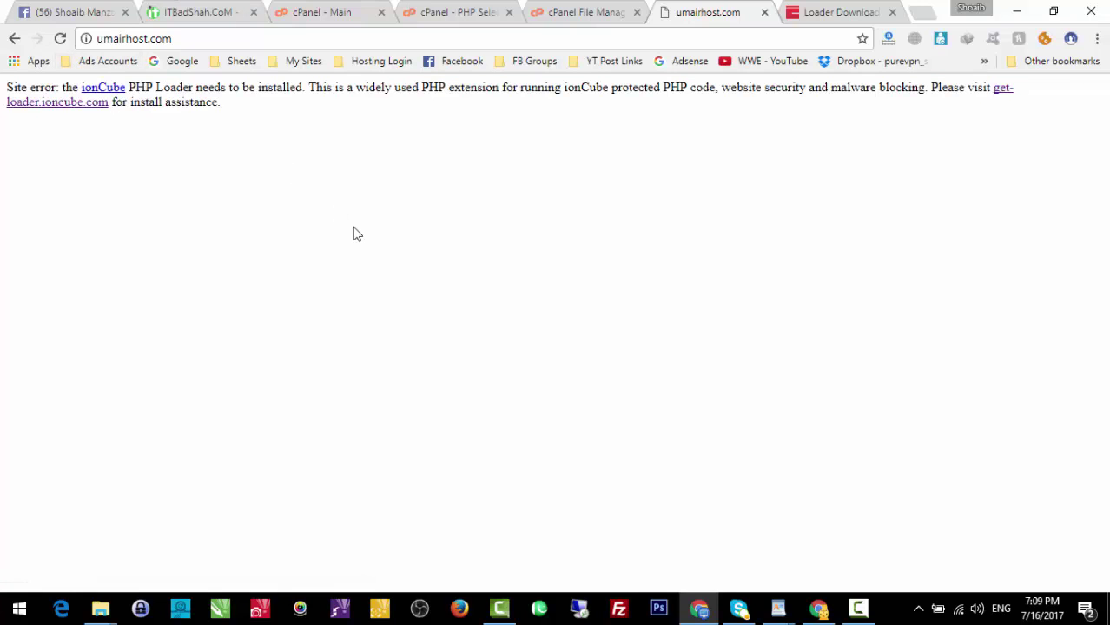
{"action": "left_click", "coordinate": [811, 606]}
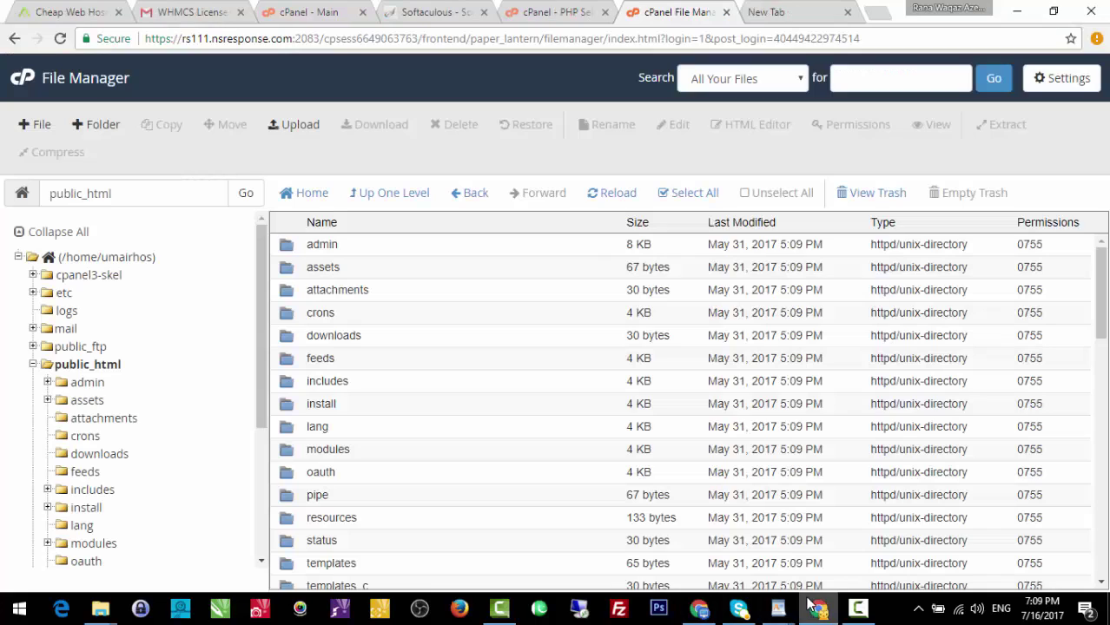
{"action": "left_click", "coordinate": [551, 11]}
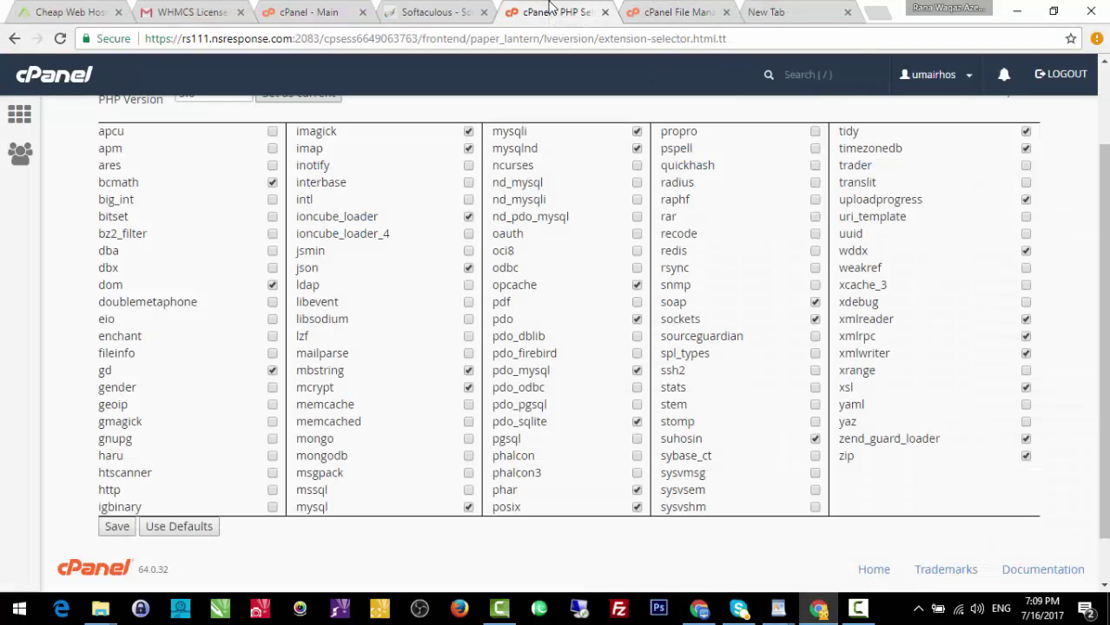
{"action": "left_click", "coordinate": [332, 7]}
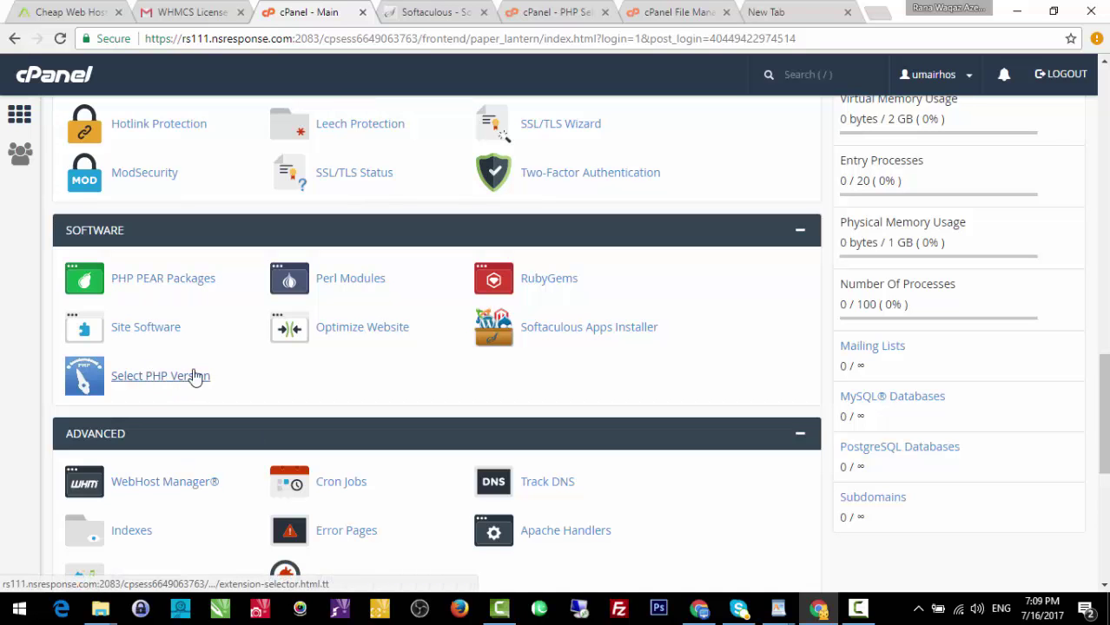
Read Softaculous's missing ionCube Loader error for WHMCS and close that tab.
{"action": "left_click", "coordinate": [435, 10]}
{"action": "left_click", "coordinate": [556, 11]}
{"action": "left_click", "coordinate": [431, 7]}
{"action": "triple_click", "coordinate": [351, 294]}
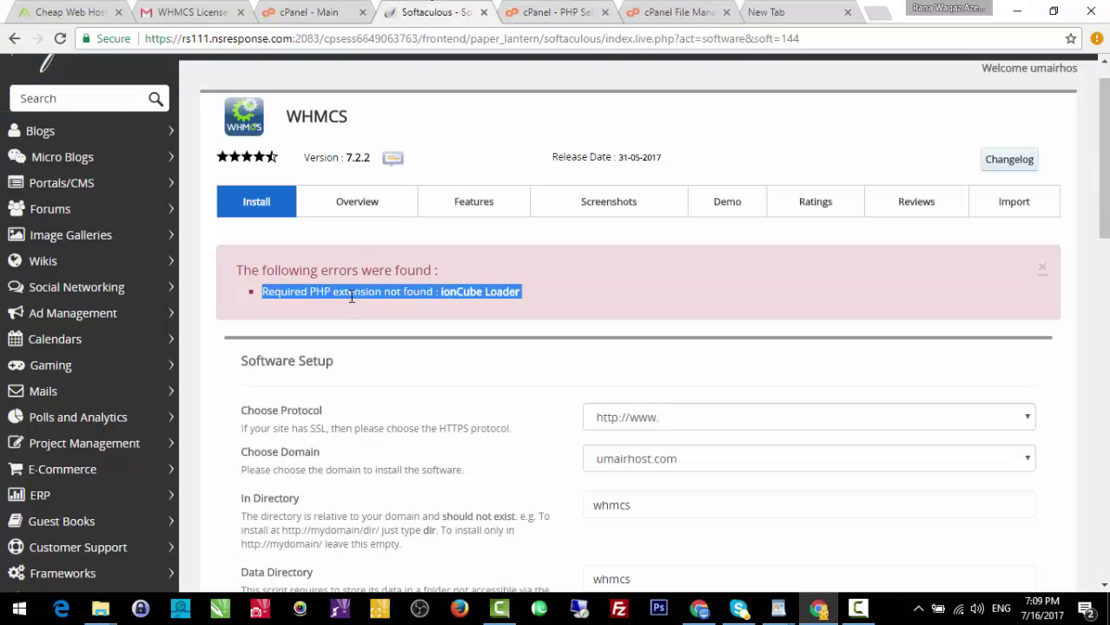
{"action": "left_click", "coordinate": [495, 300]}
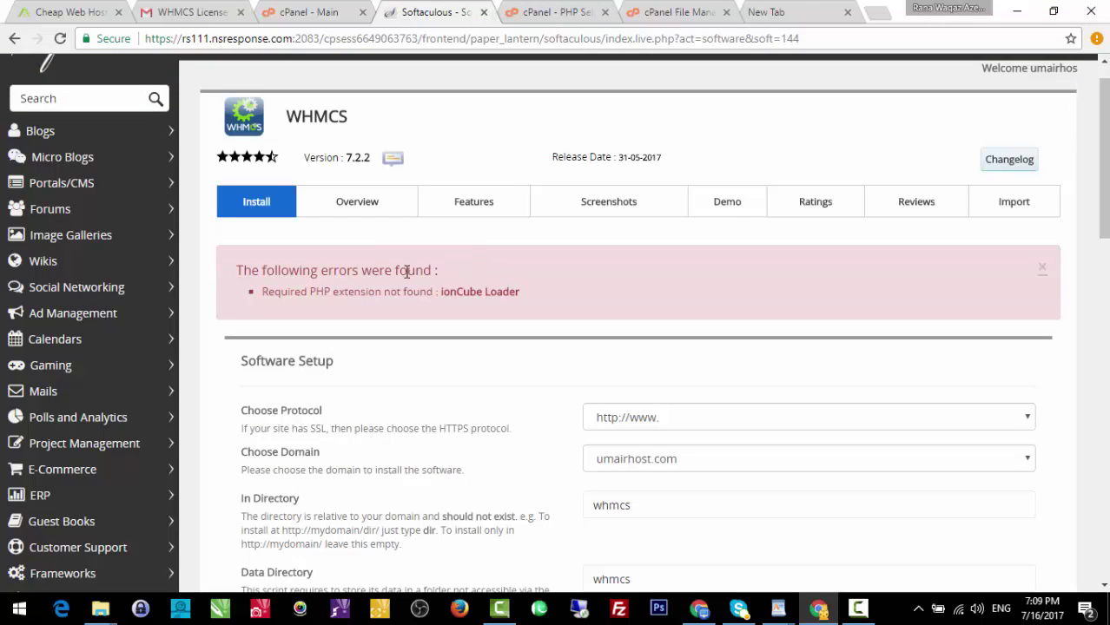
{"action": "left_click", "coordinate": [483, 12]}
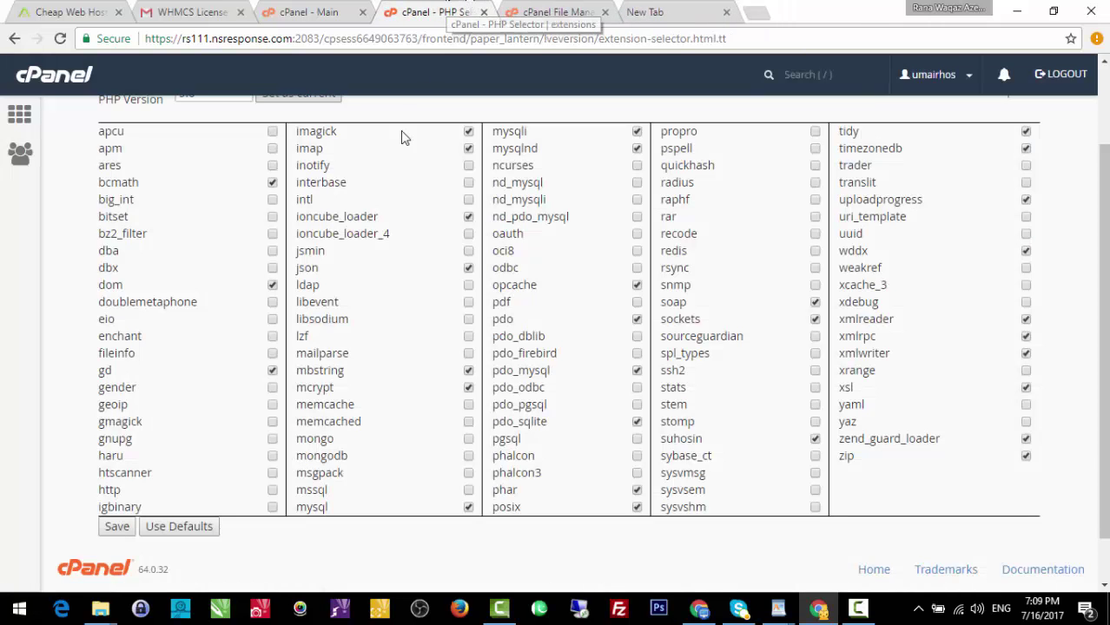
Keep PHP 5.6 selected in the PHP version dropdown.
{"action": "scroll", "coordinate": [609, 164], "scroll_direction": "up", "scroll_amount": 2}
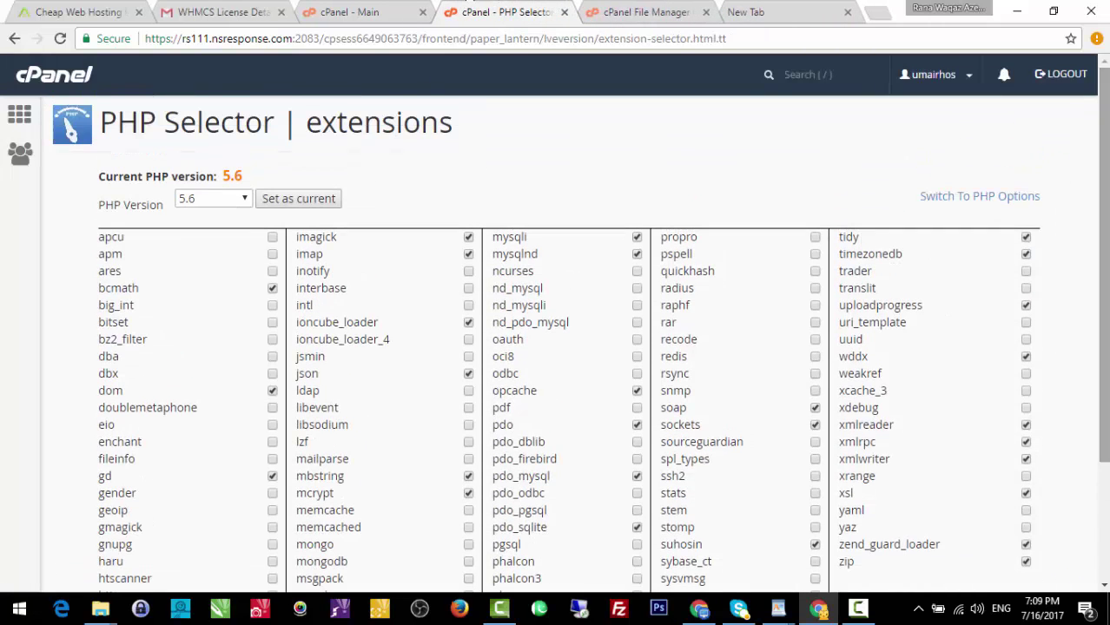
{"action": "left_click", "coordinate": [227, 199]}
{"action": "left_click", "coordinate": [201, 314]}
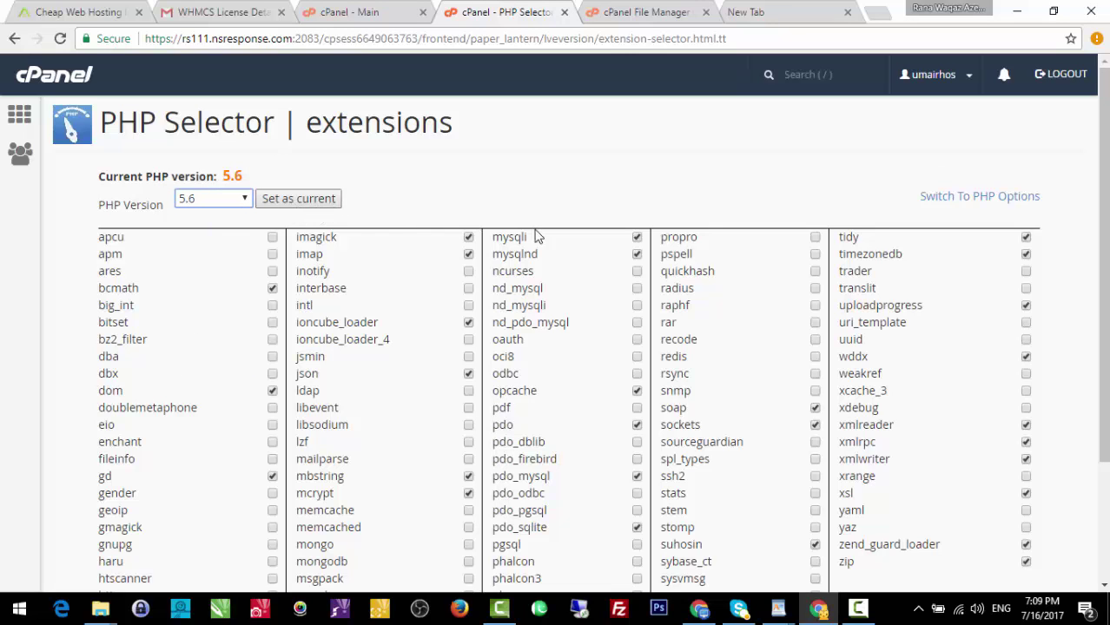
{"action": "scroll", "coordinate": [1078, 261], "scroll_direction": "down", "scroll_amount": 1}
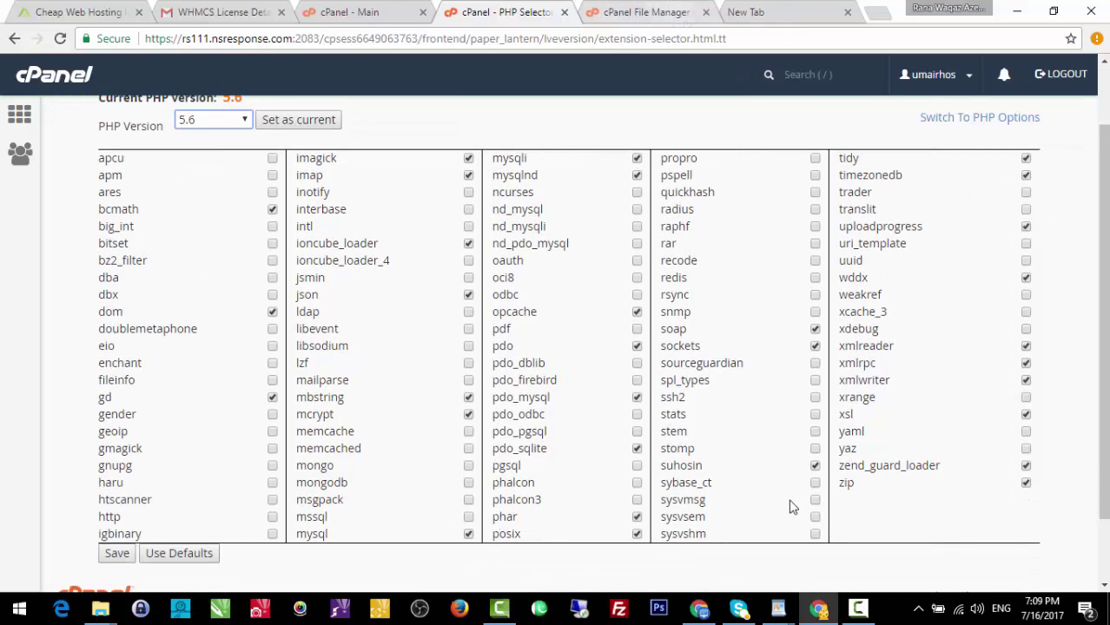
Copy 'ionCube' from the site error and search the extension list for it.
{"action": "left_click", "coordinate": [708, 612]}
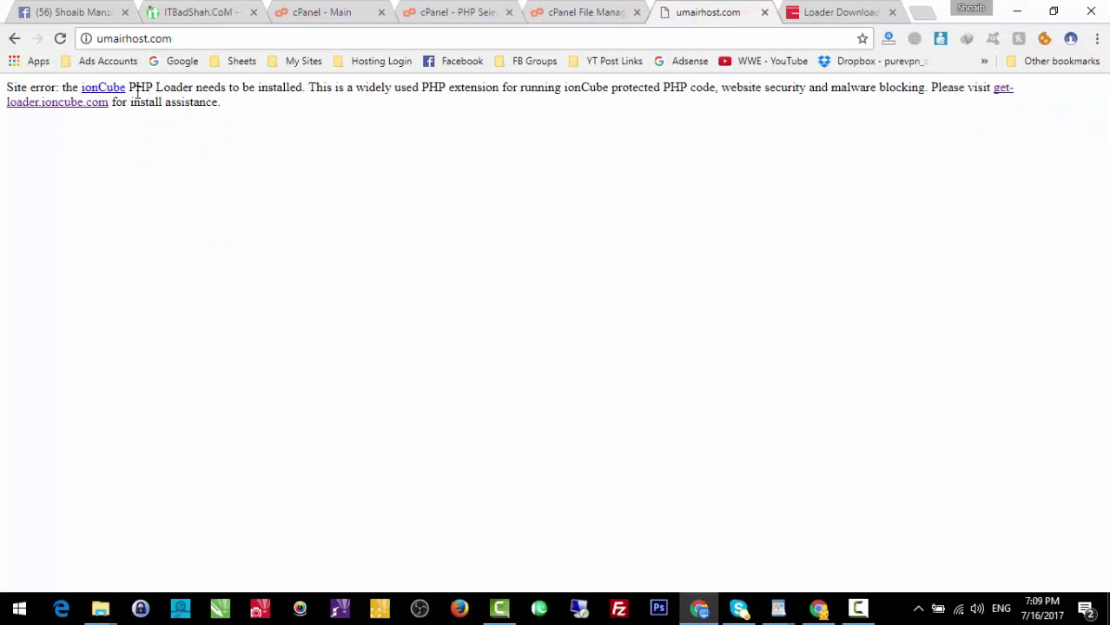
{"action": "left_click_drag", "start_coordinate": [127, 87], "coordinate": [99, 90]}
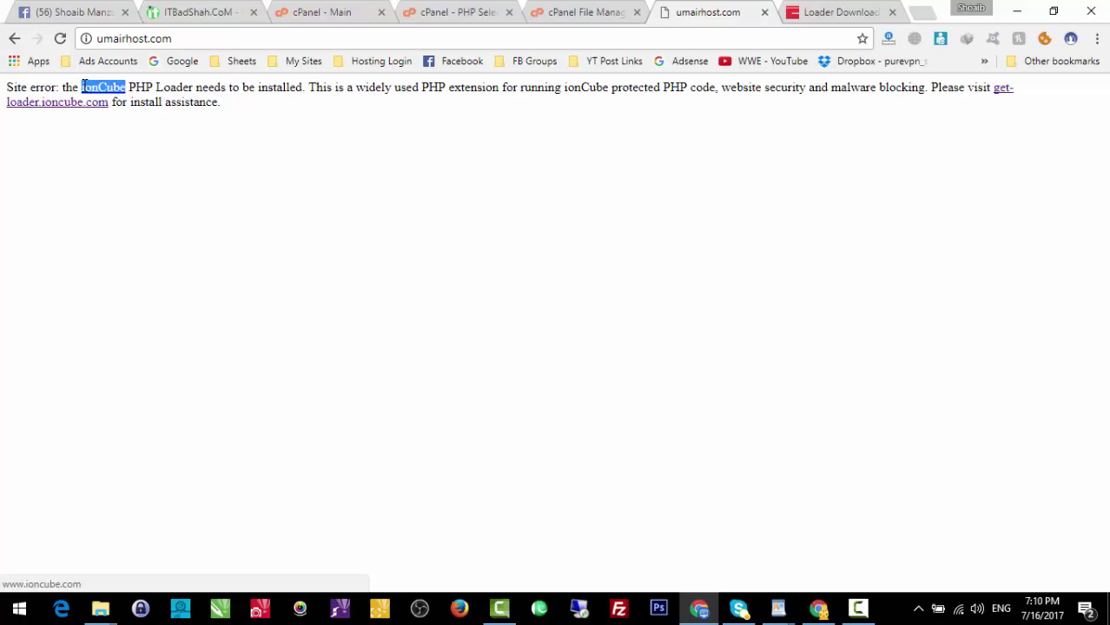
{"action": "left_click", "coordinate": [694, 610]}
{"action": "key", "text": "ctrl+f"}
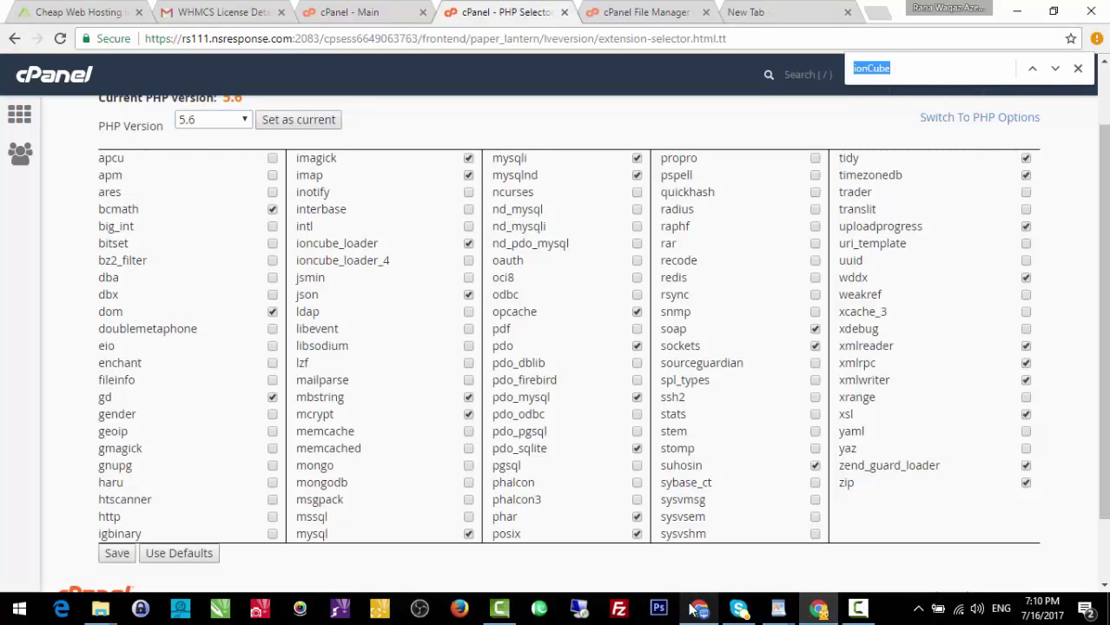
{"action": "type", "text": "ionCube"}
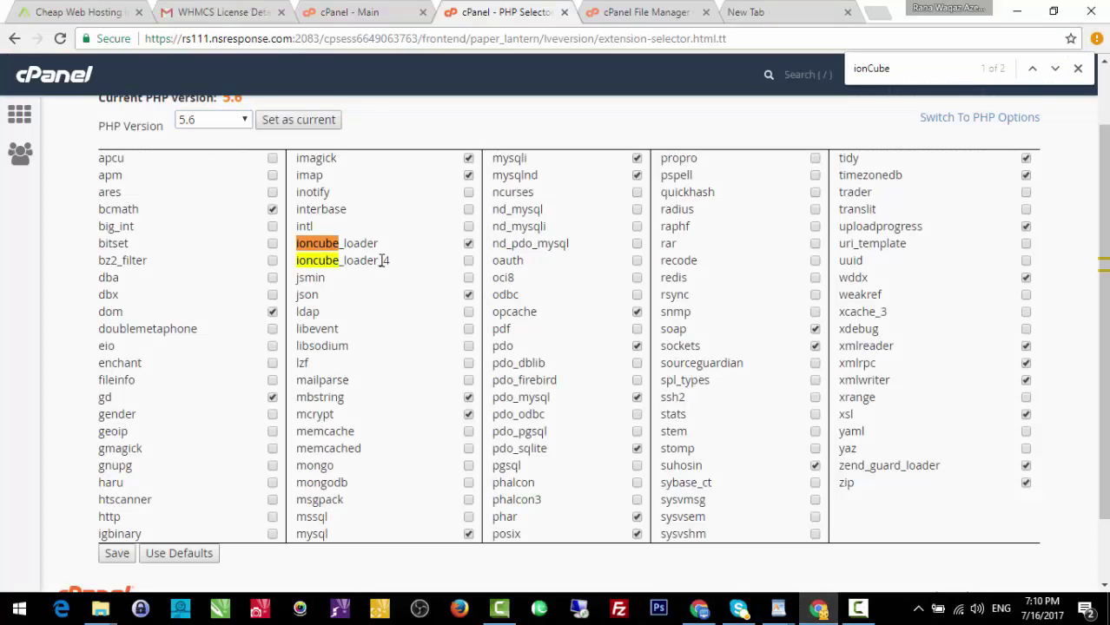
{"action": "mouse_move", "coordinate": [346, 246]}
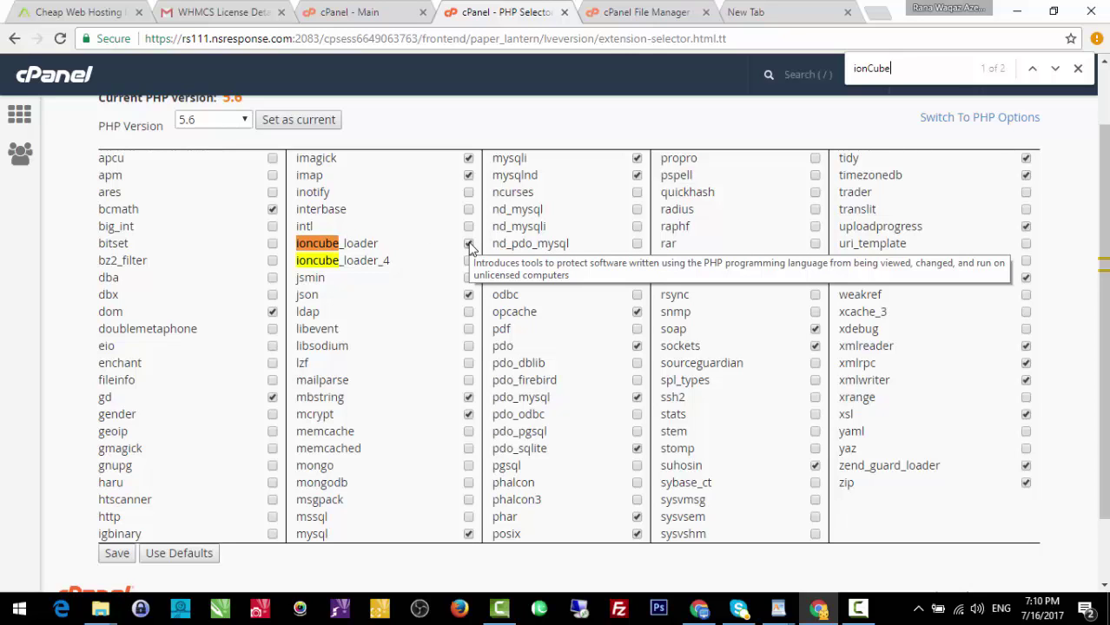
{"action": "left_click", "coordinate": [825, 10]}
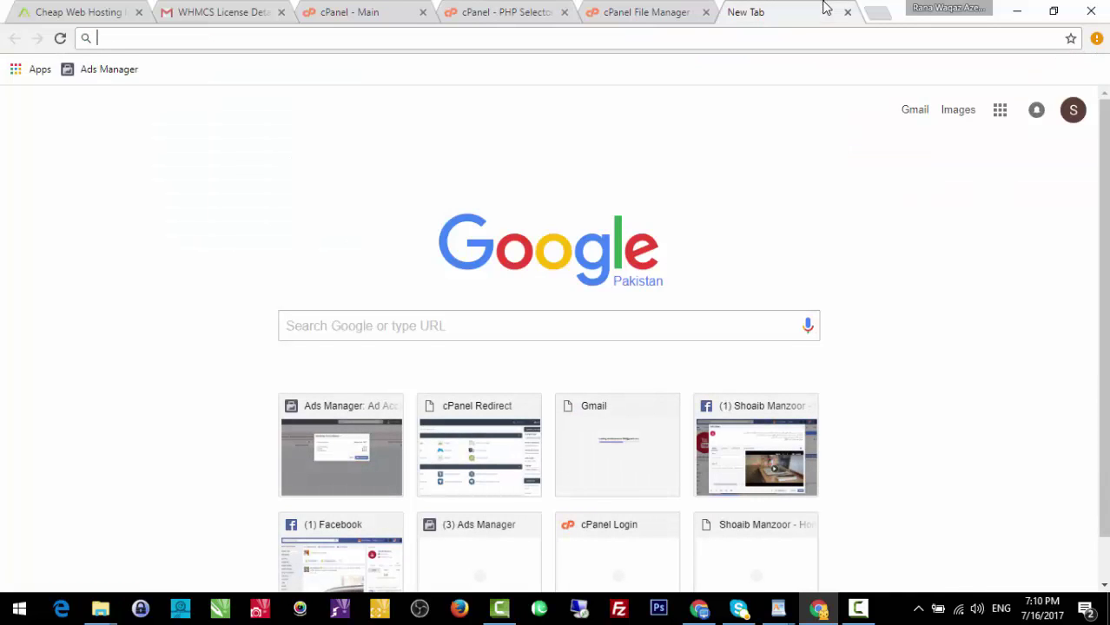
{"action": "type", "text": "um"}
{"action": "key", "text": "Return"}
{"action": "left_click", "coordinate": [614, 40]}
{"action": "left_click", "coordinate": [615, 40]}
{"action": "key", "text": "BackSpace"}
{"action": "key", "text": "BackSpace"}
{"action": "key", "text": "BackSpace"}
{"action": "key", "text": "BackSpace"}
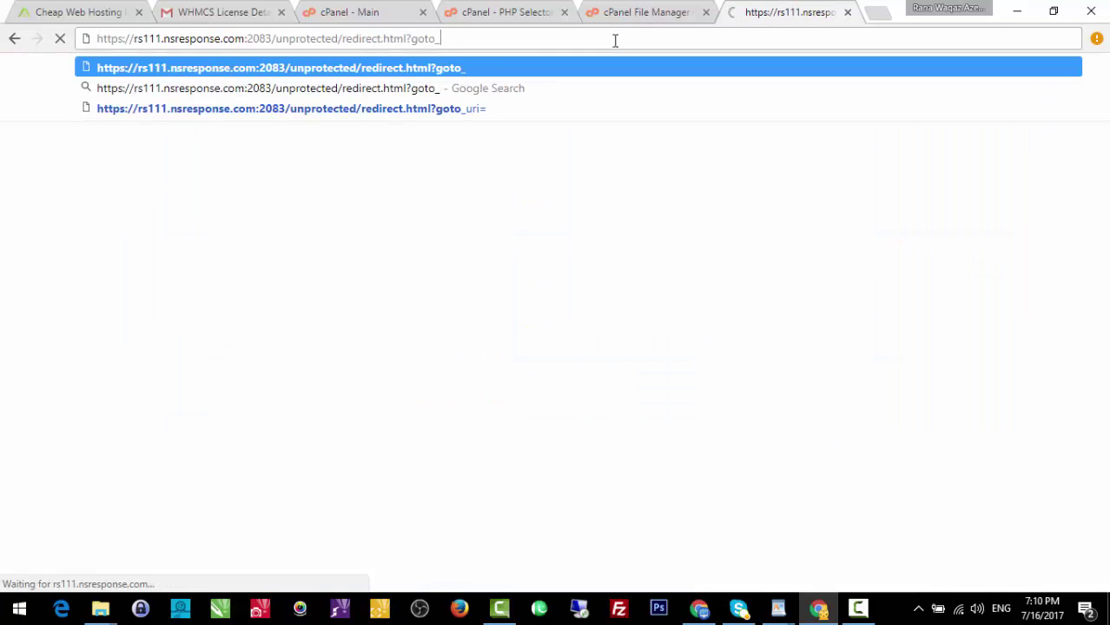
{"action": "key", "text": "ctrl+a"}
{"action": "type", "text": "uma"}
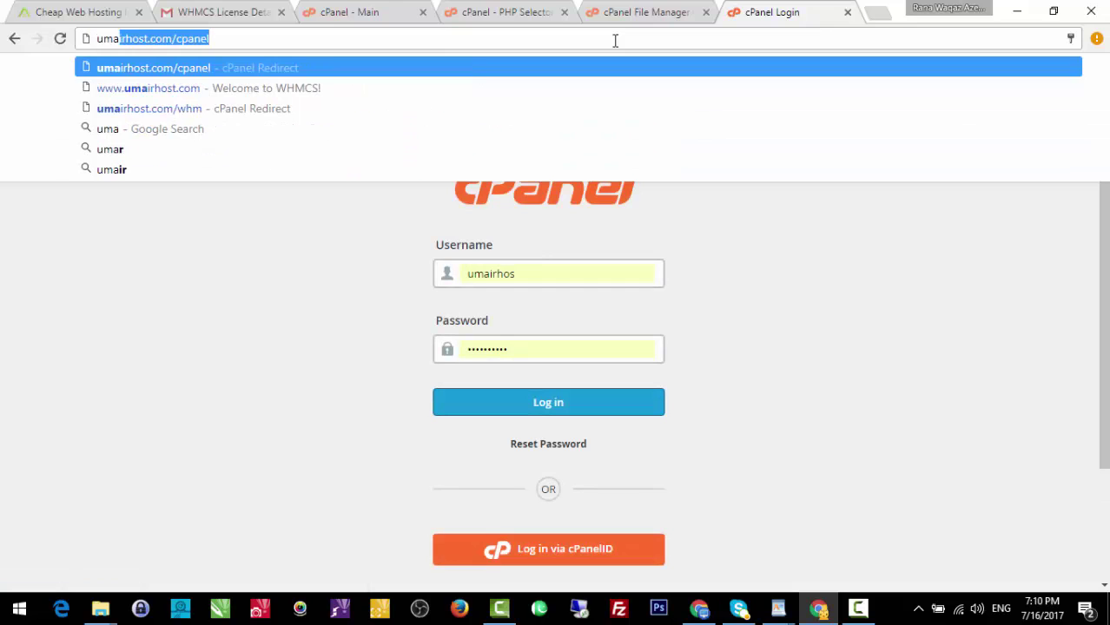
{"action": "key", "text": "Down"}
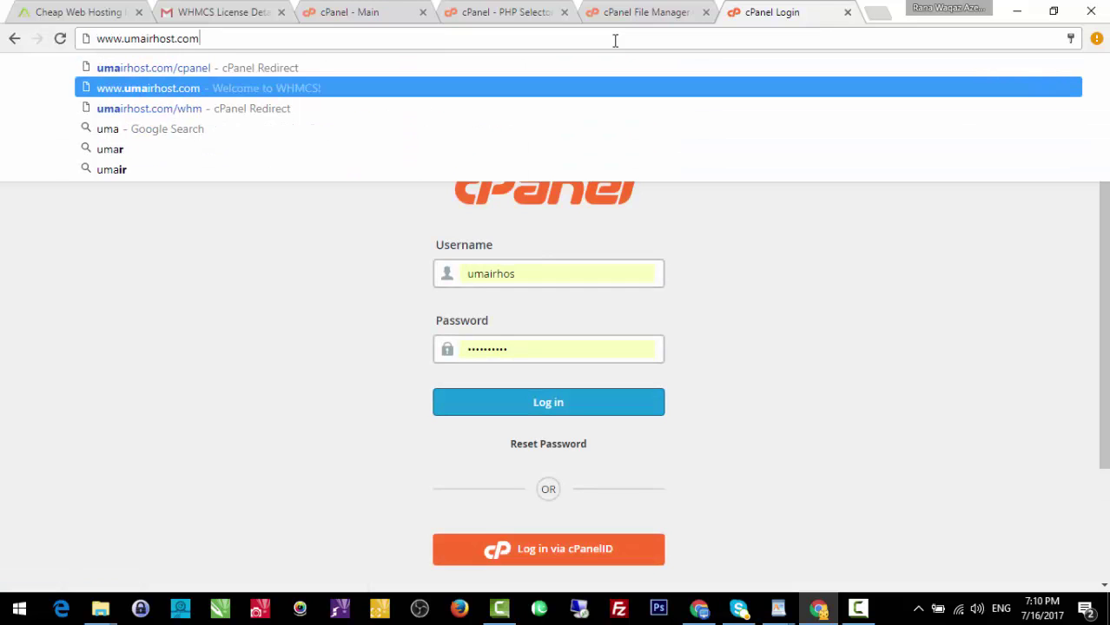
{"action": "key", "text": "Return"}
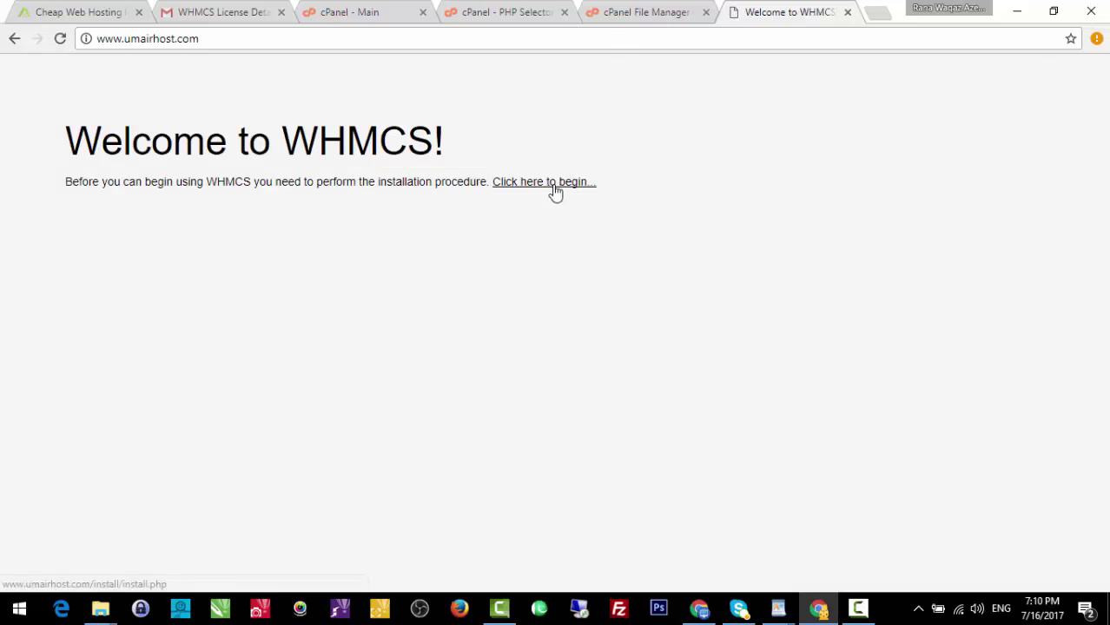
{"action": "left_click", "coordinate": [618, 9]}
{"action": "left_click", "coordinate": [514, 11]}
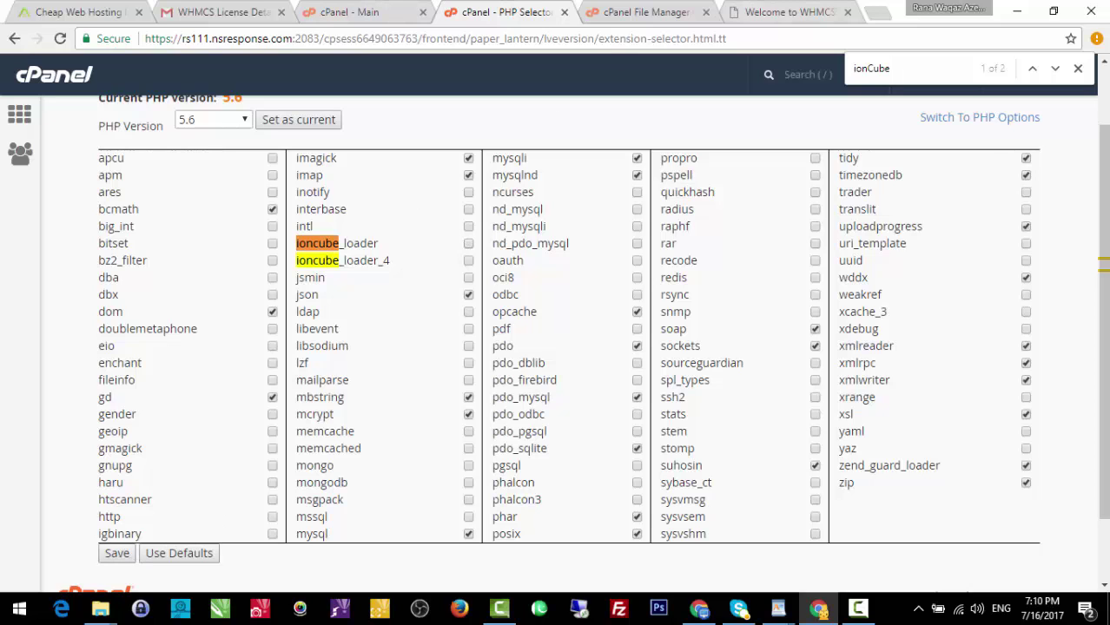
Reload the WHMCS site and go back to the PHP extension list.
{"action": "left_click", "coordinate": [748, 10]}
{"action": "left_click", "coordinate": [670, 38]}
{"action": "key", "text": "Return"}
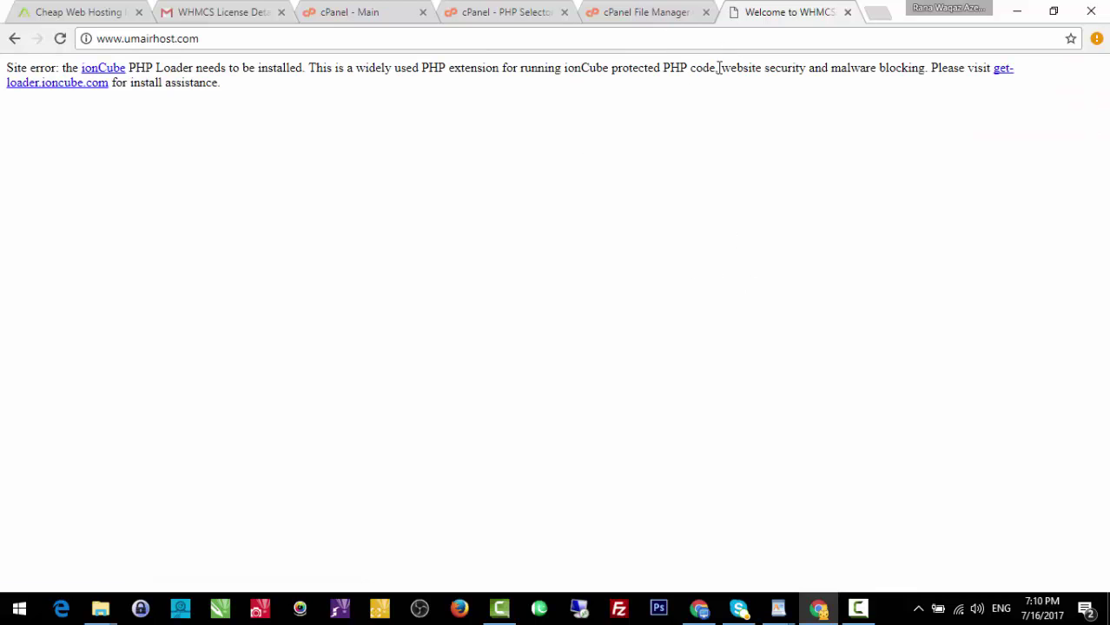
{"action": "left_click", "coordinate": [639, 9]}
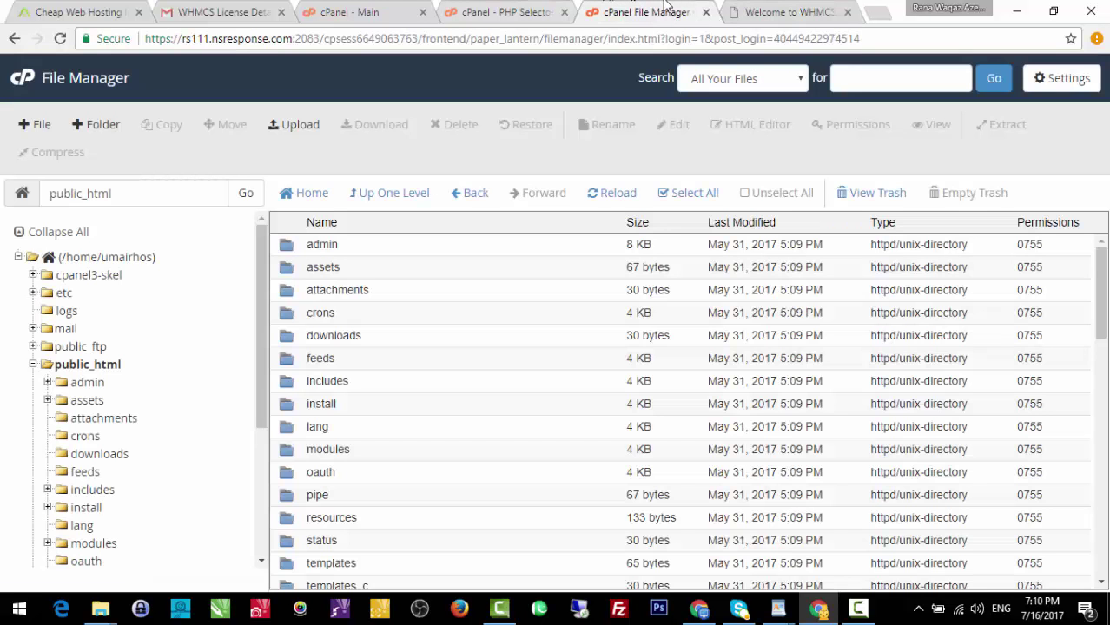
{"action": "left_click", "coordinate": [744, 9]}
{"action": "left_click", "coordinate": [505, 7]}
{"action": "left_click", "coordinate": [349, 9]}
{"action": "left_click", "coordinate": [491, 6]}
Enable ioncube_loader, save the extension set, and close the PHP Selector tab.
{"action": "left_click", "coordinate": [468, 244]}
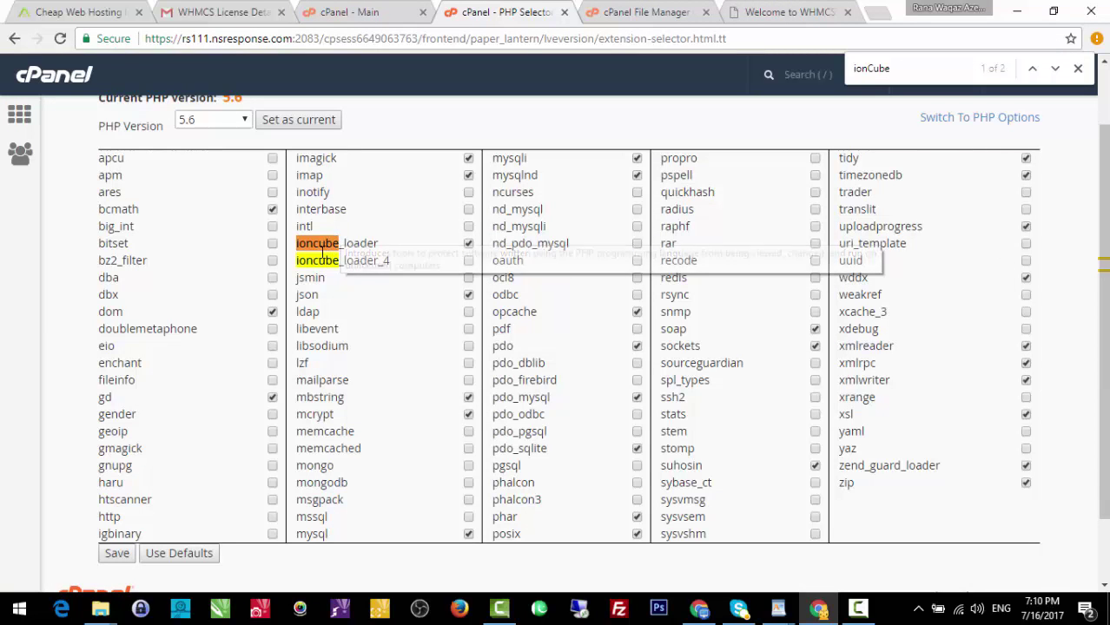
{"action": "left_click", "coordinate": [116, 554]}
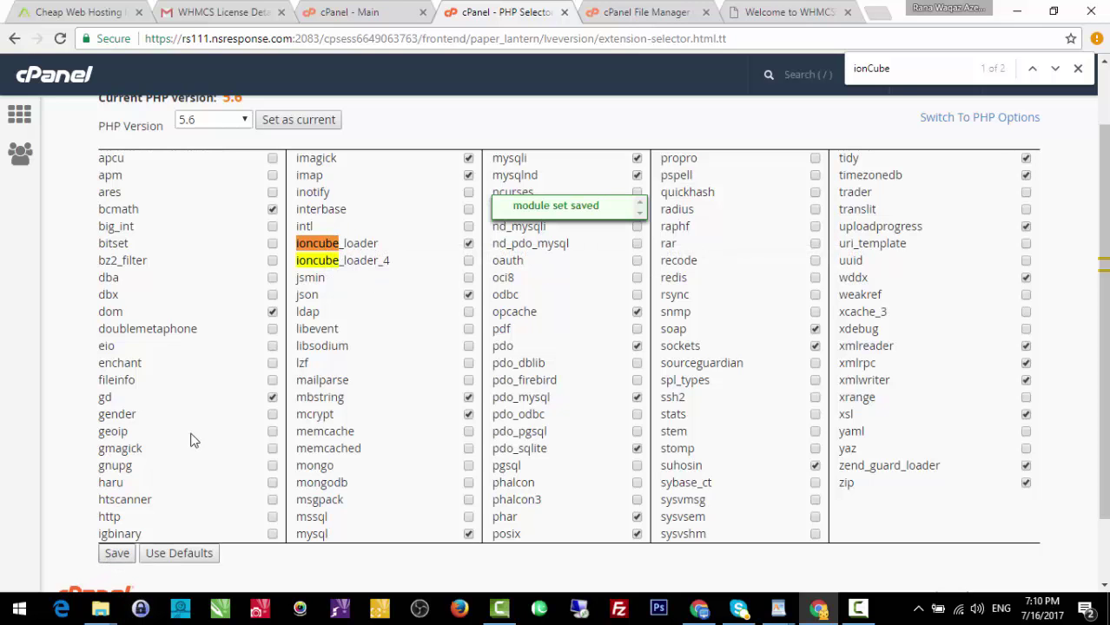
{"action": "left_click", "coordinate": [564, 16]}
{"action": "left_click", "coordinate": [669, 7]}
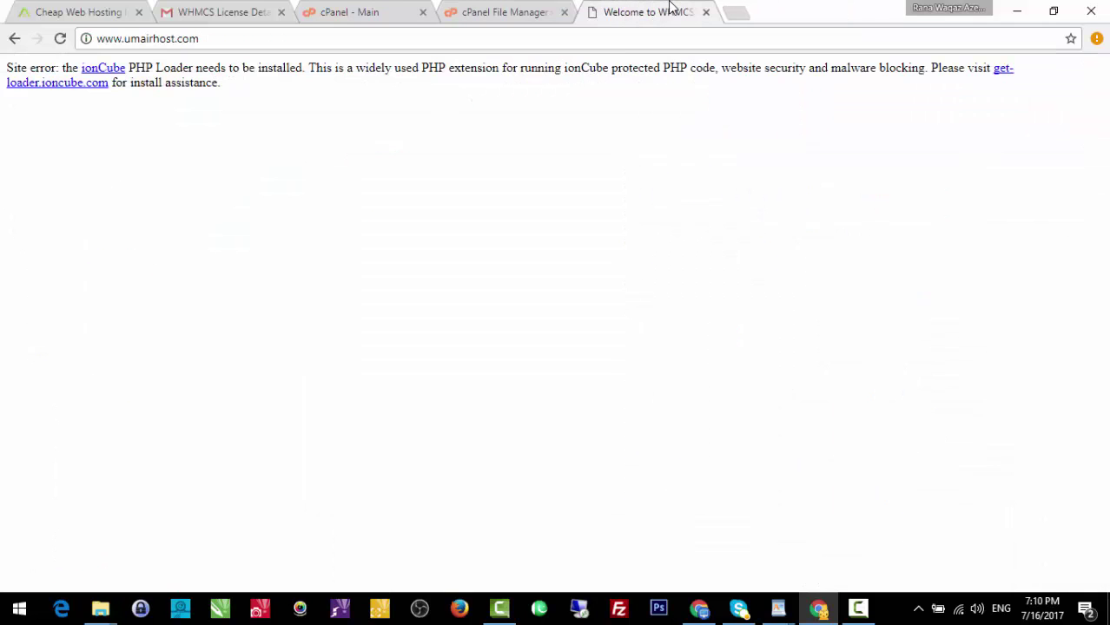
{"action": "left_click", "coordinate": [620, 45]}
Reload umairhost.com and begin the WHMCS installation, reaching the V7.2 license agreement.
{"action": "key", "text": "Return"}
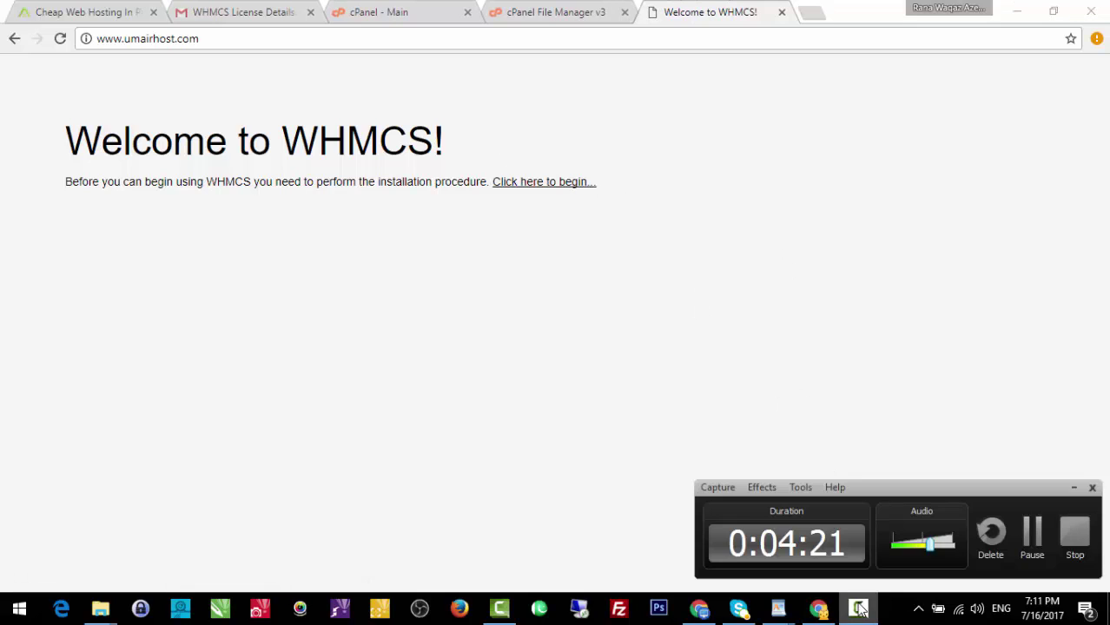
{"action": "left_click", "coordinate": [536, 190]}
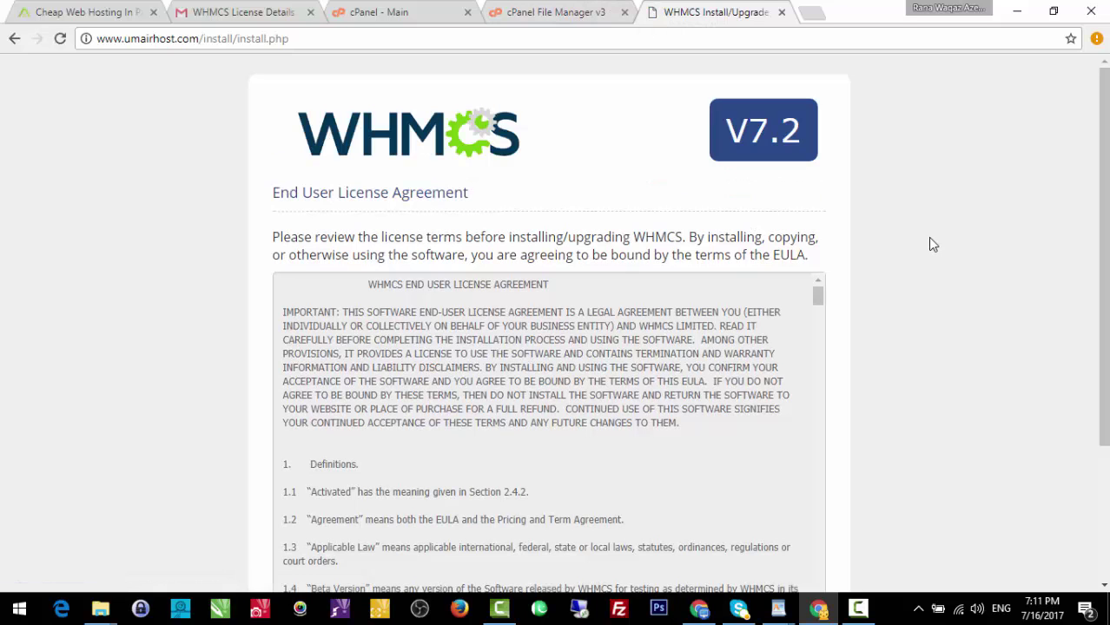
{"action": "left_click", "coordinate": [606, 10]}
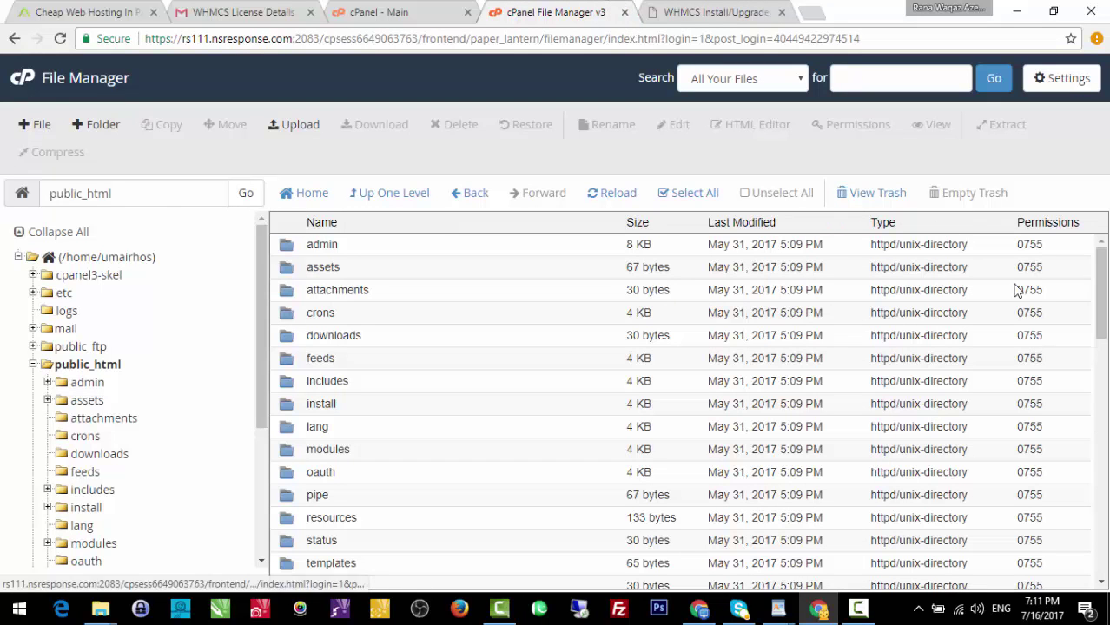
{"action": "scroll", "coordinate": [1103, 260], "scroll_direction": "down", "scroll_amount": 3}
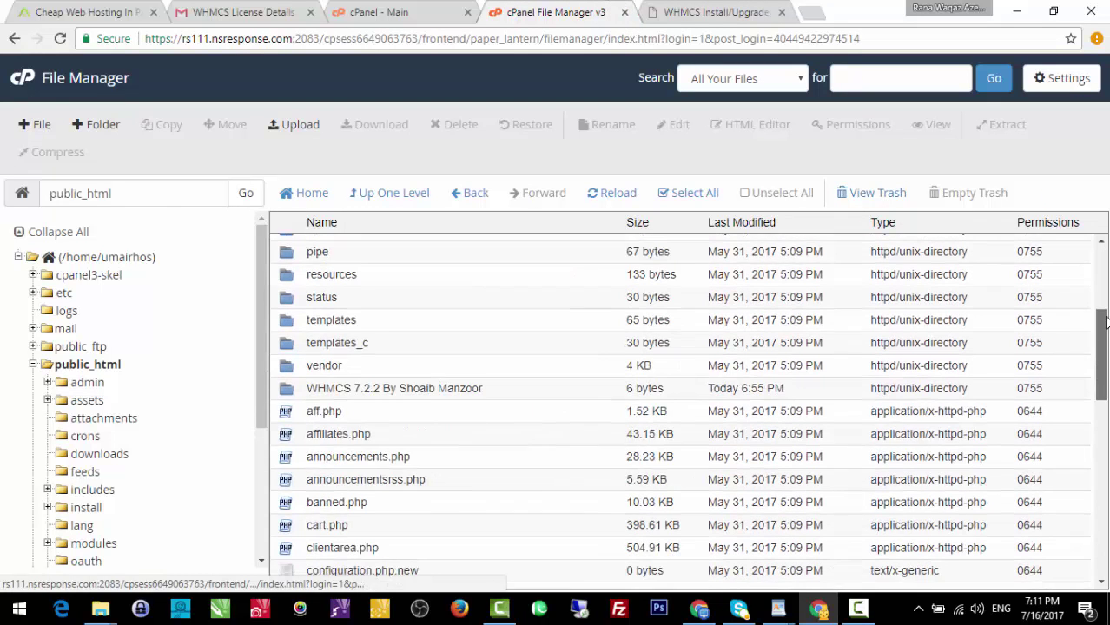
{"action": "scroll", "coordinate": [1103, 264], "scroll_direction": "up", "scroll_amount": 3}
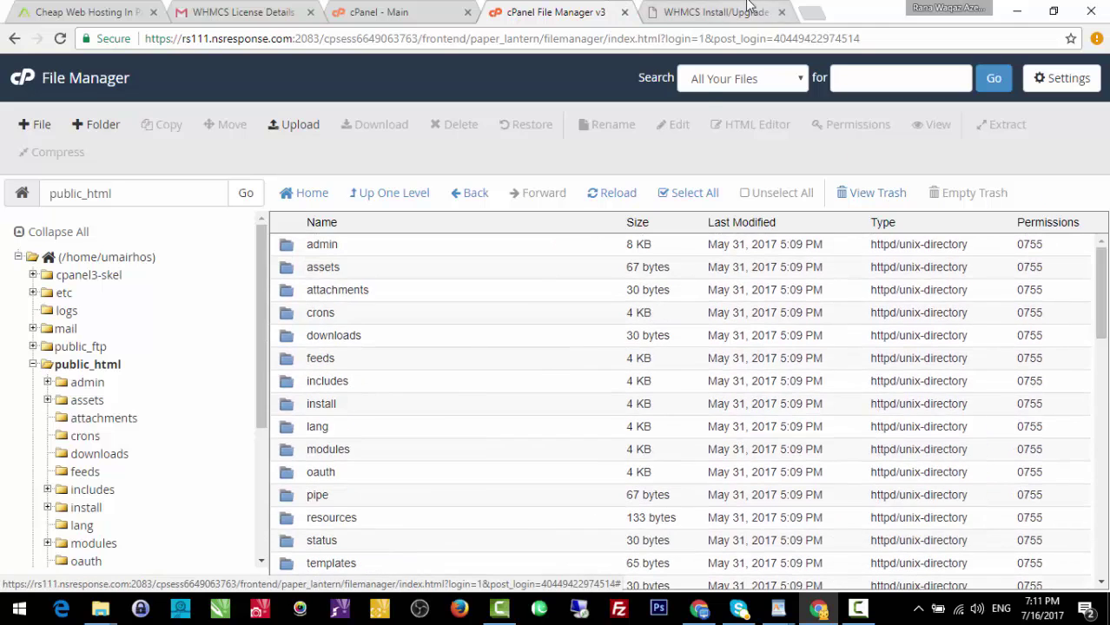
{"action": "left_click", "coordinate": [747, 8]}
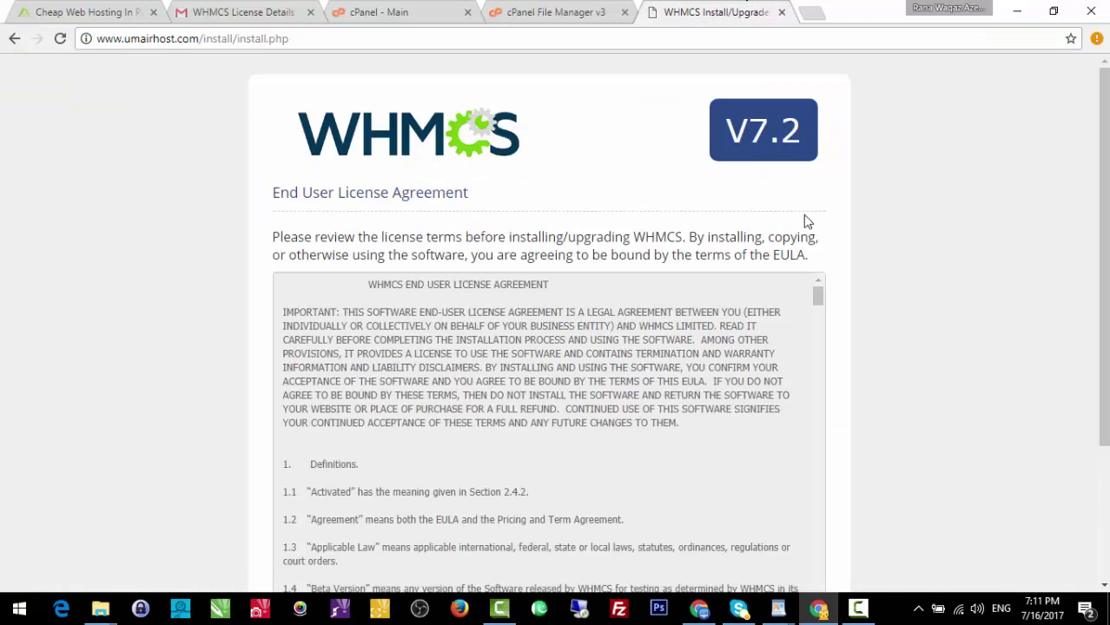
{"action": "left_click", "coordinate": [346, 10]}
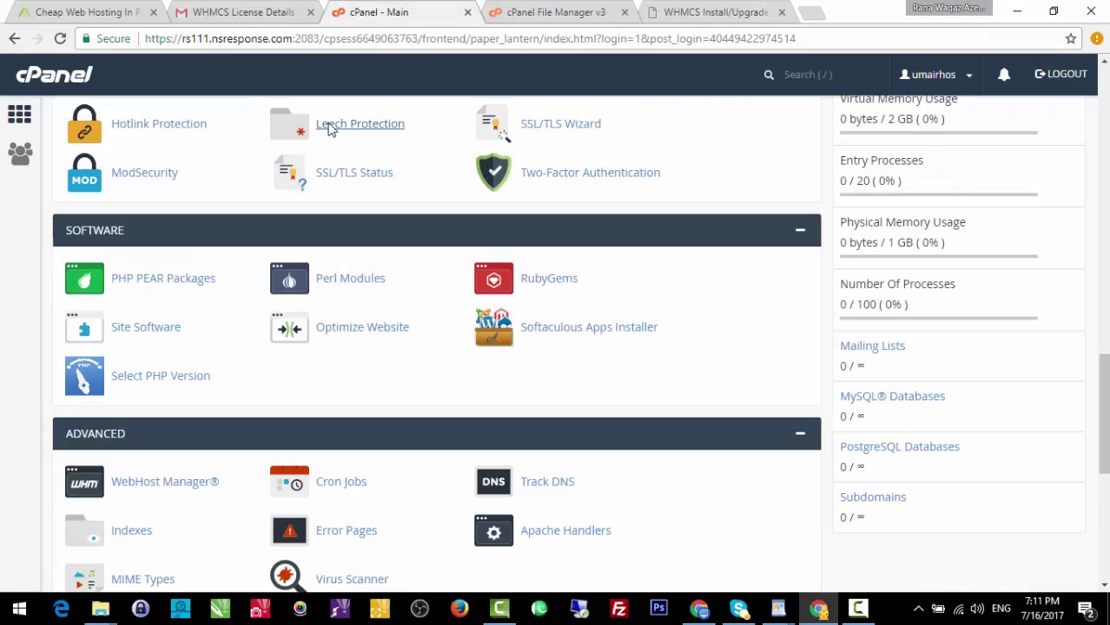
Open cPanel's MySQL Databases page in a new tab, then bring the WordPad course document forward.
{"action": "scroll", "coordinate": [1086, 240], "scroll_direction": "up", "scroll_amount": 10}
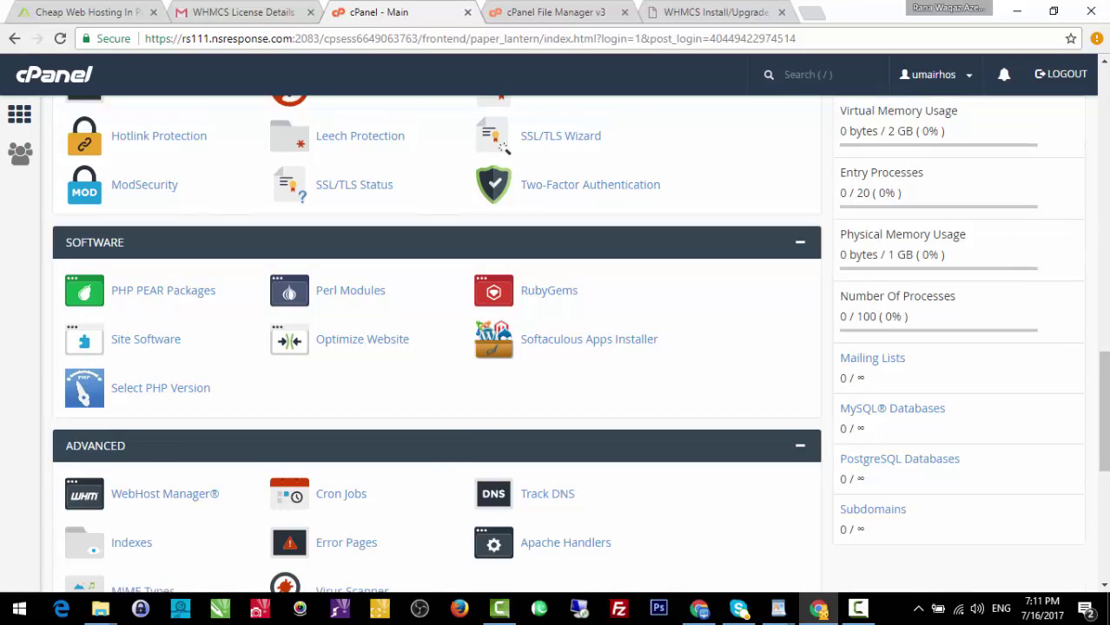
{"action": "scroll", "coordinate": [1035, 209], "scroll_direction": "up", "scroll_amount": 3}
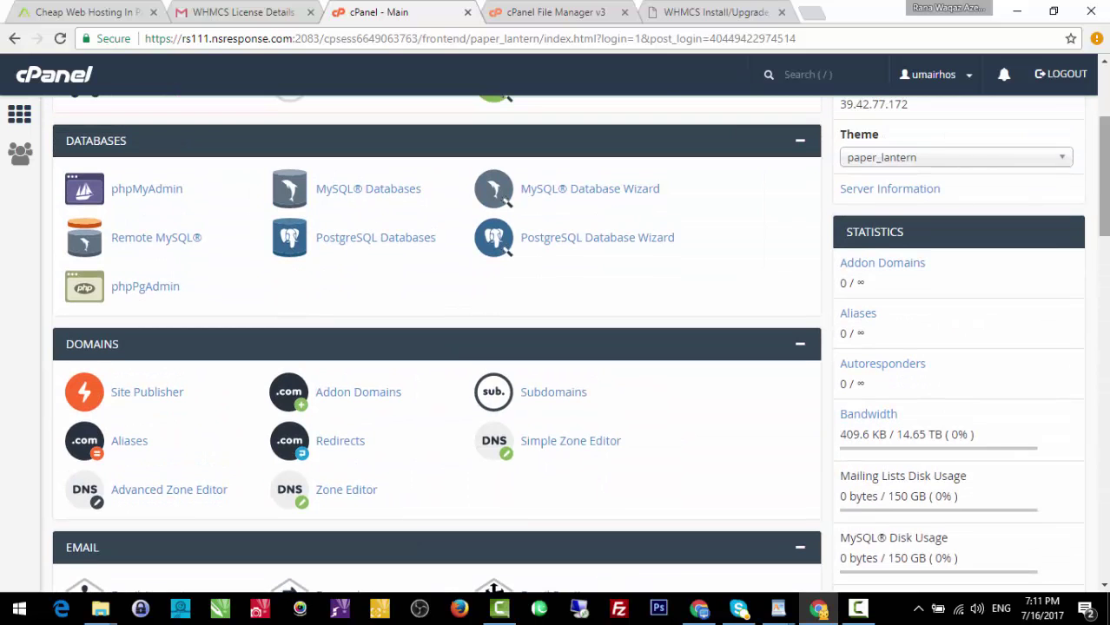
{"action": "scroll", "coordinate": [1043, 235], "scroll_direction": "up", "scroll_amount": 2}
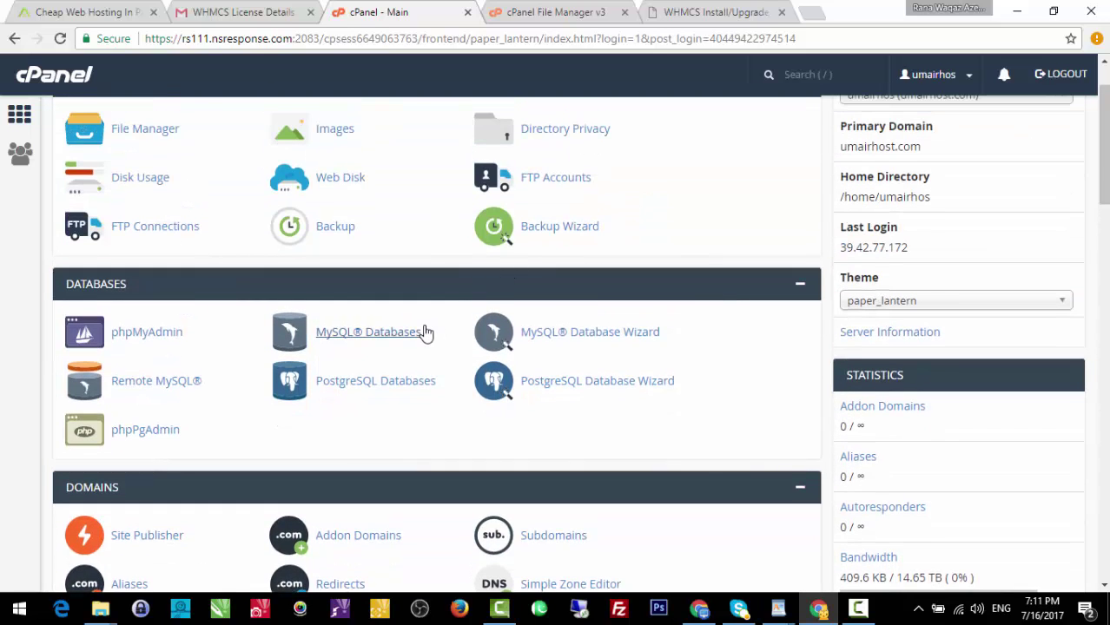
{"action": "middle_click", "coordinate": [424, 332]}
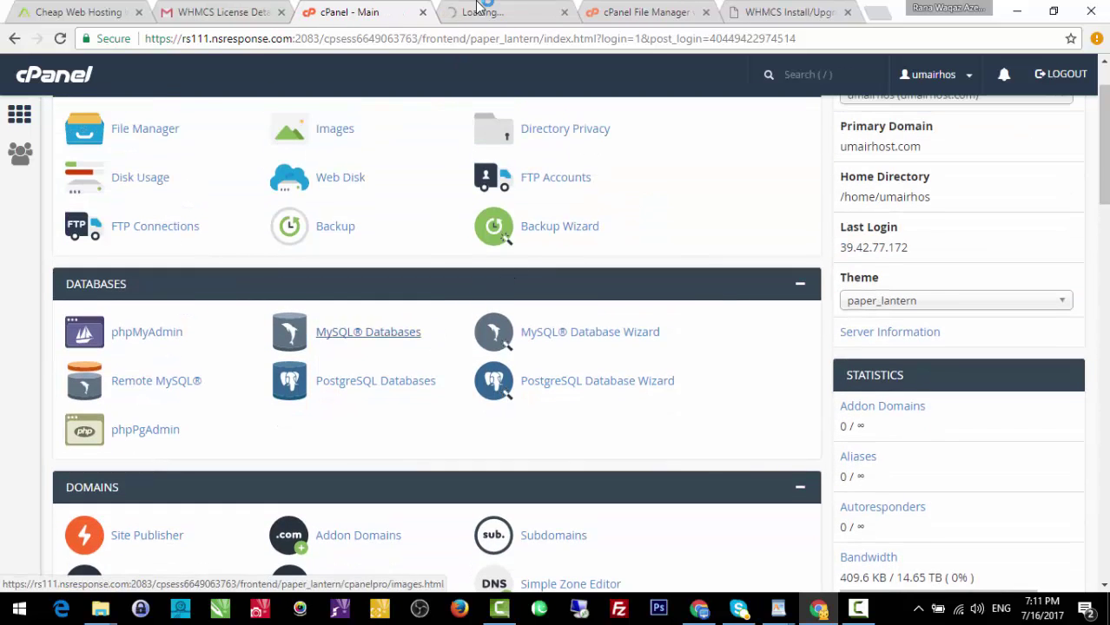
{"action": "left_click", "coordinate": [486, 12]}
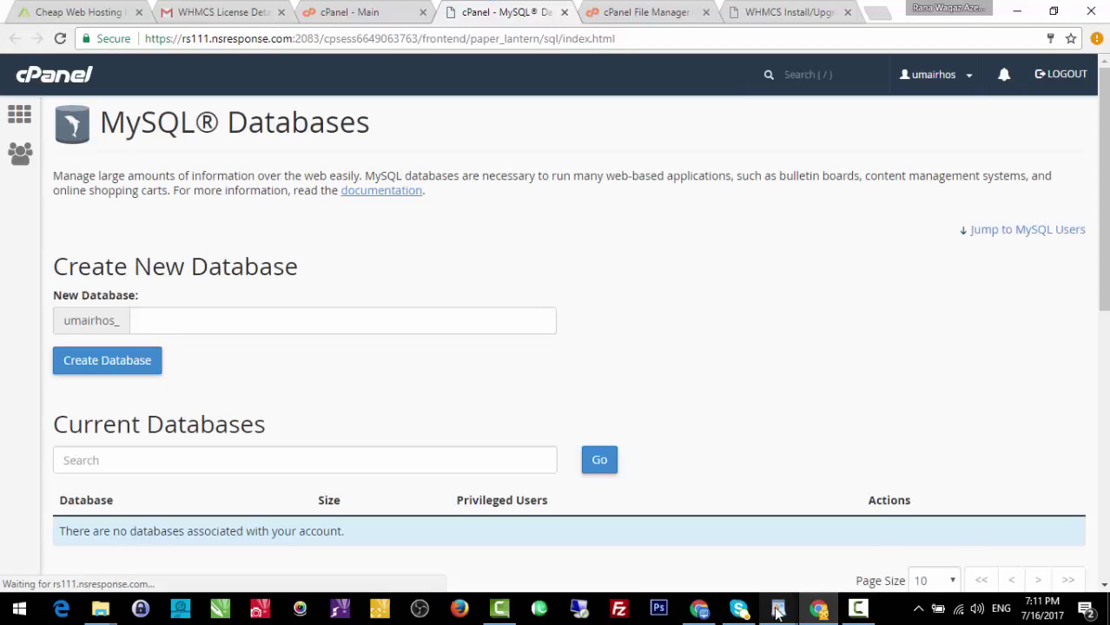
{"action": "mouse_move", "coordinate": [779, 608]}
{"action": "left_click", "coordinate": [851, 541]}
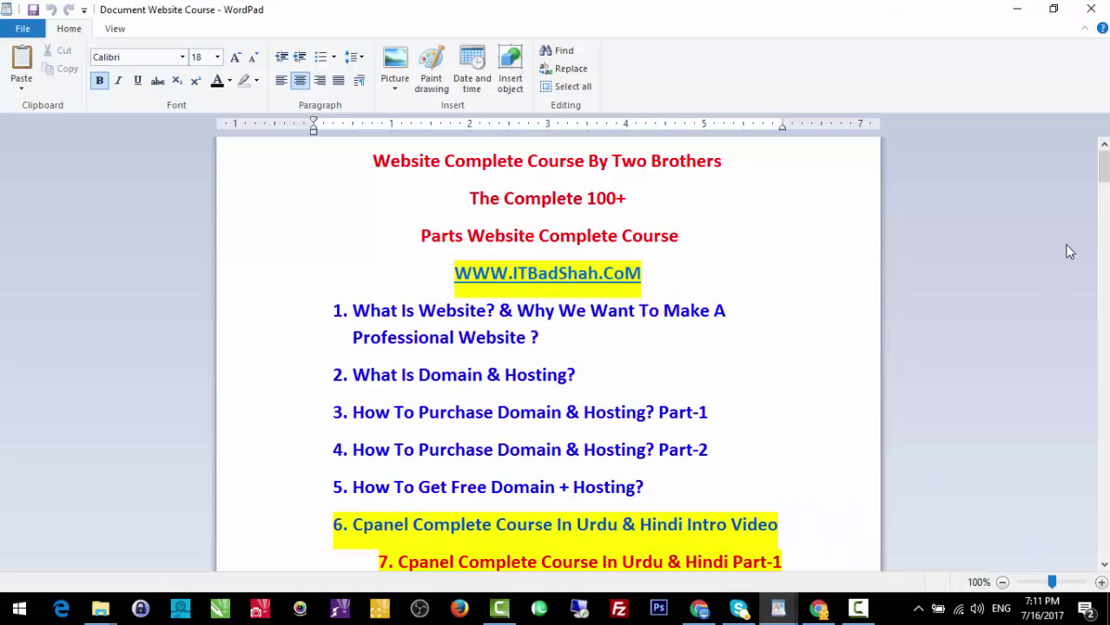
Glance over the WordPad course notes, then minimize WordPad to reveal the MySQL Databases page.
{"action": "mouse_move", "coordinate": [1103, 165]}
{"action": "left_mouse_down"}
{"action": "mouse_move", "coordinate": [1103, 382]}
{"action": "mouse_move", "coordinate": [1103, 161]}
{"action": "left_mouse_up"}
{"action": "left_click", "coordinate": [1018, 9]}
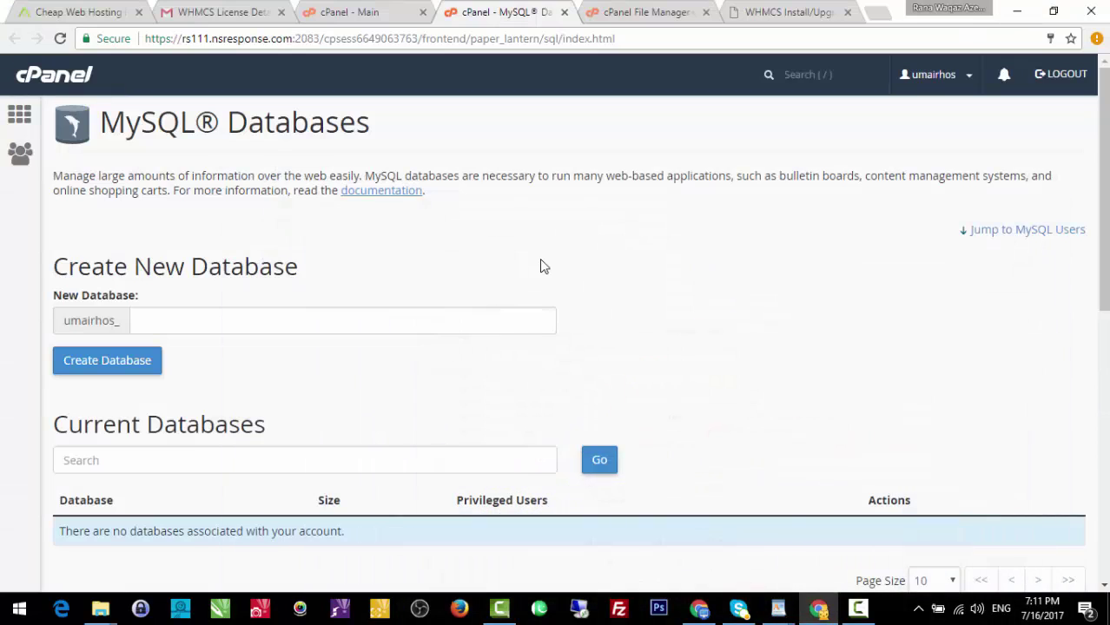
Create the database umairhos_whmcs and return to the MySQL Databases management page.
{"action": "scroll", "coordinate": [540, 265], "scroll_direction": "down", "scroll_amount": 1}
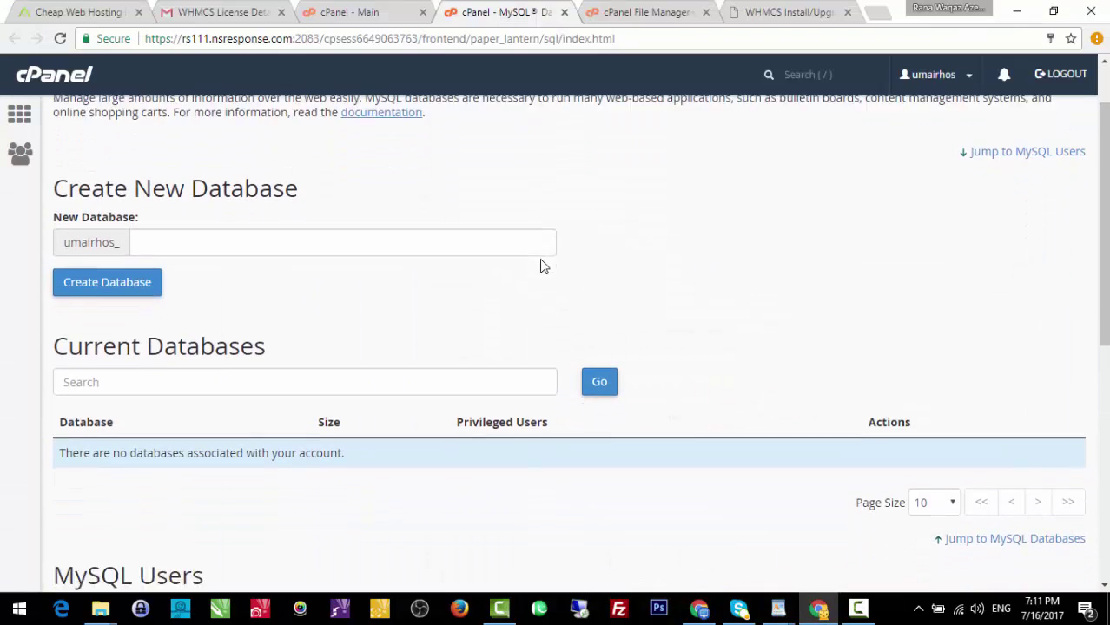
{"action": "left_click", "coordinate": [472, 229]}
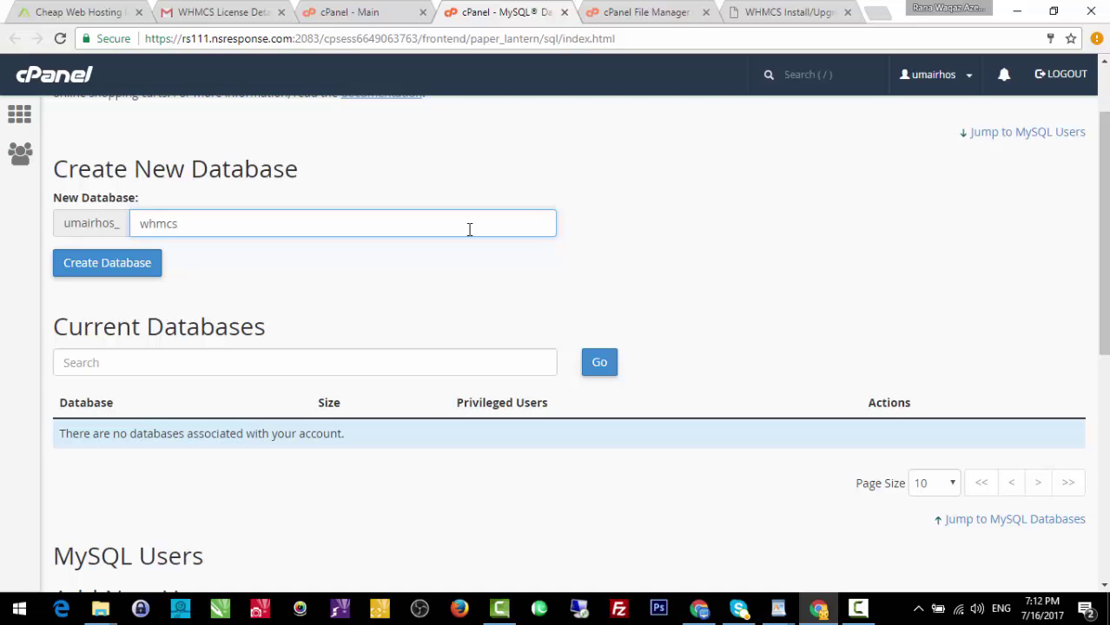
{"action": "left_click", "coordinate": [121, 264]}
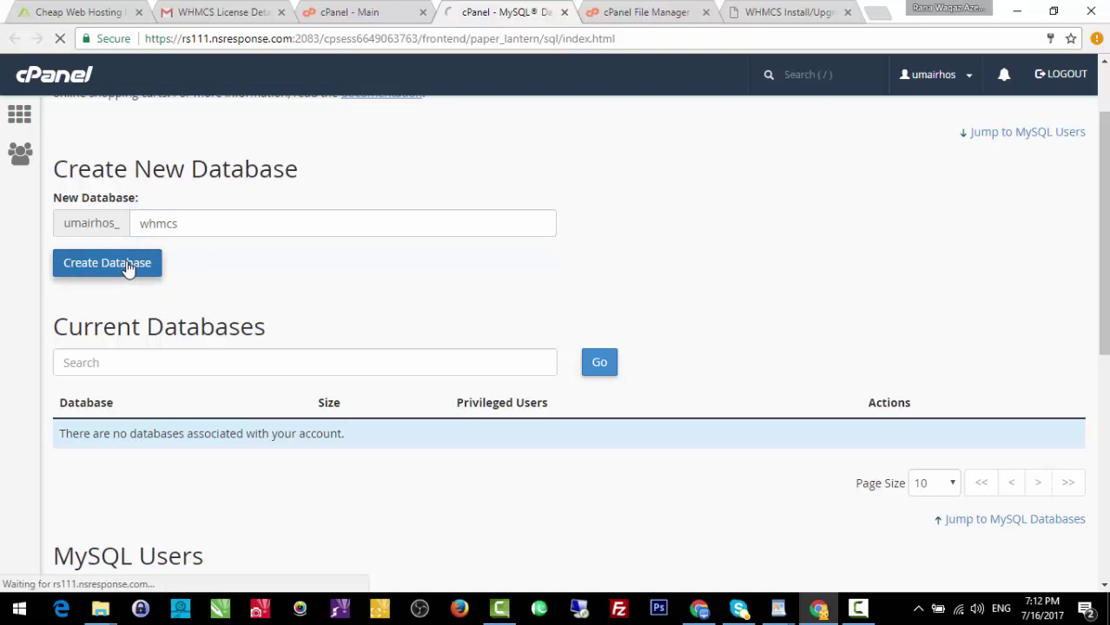
{"action": "left_click", "coordinate": [402, 8]}
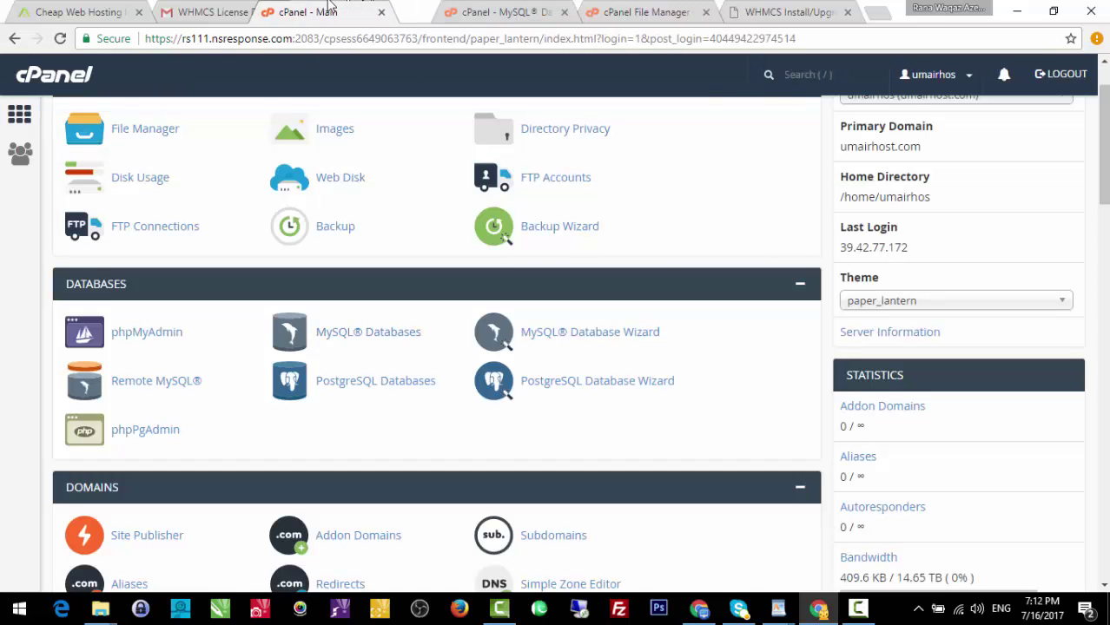
{"action": "left_click", "coordinate": [474, 9]}
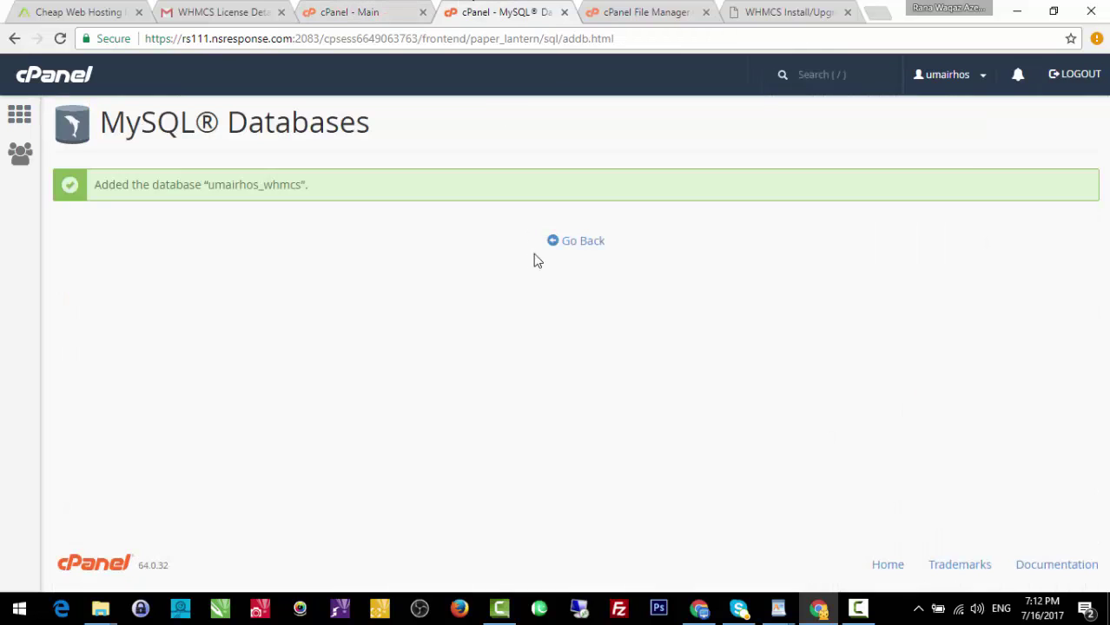
{"action": "left_click", "coordinate": [580, 246]}
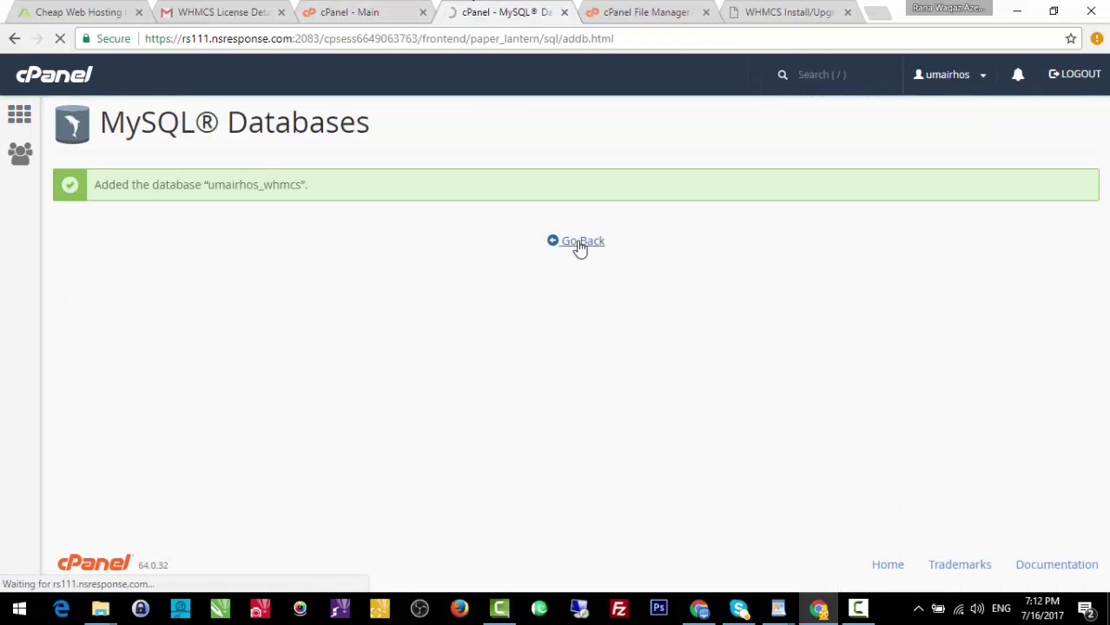
Name the new MySQL user whmcs and generate a random strong password for it.
{"action": "scroll", "coordinate": [975, 408], "scroll_direction": "down", "scroll_amount": 8}
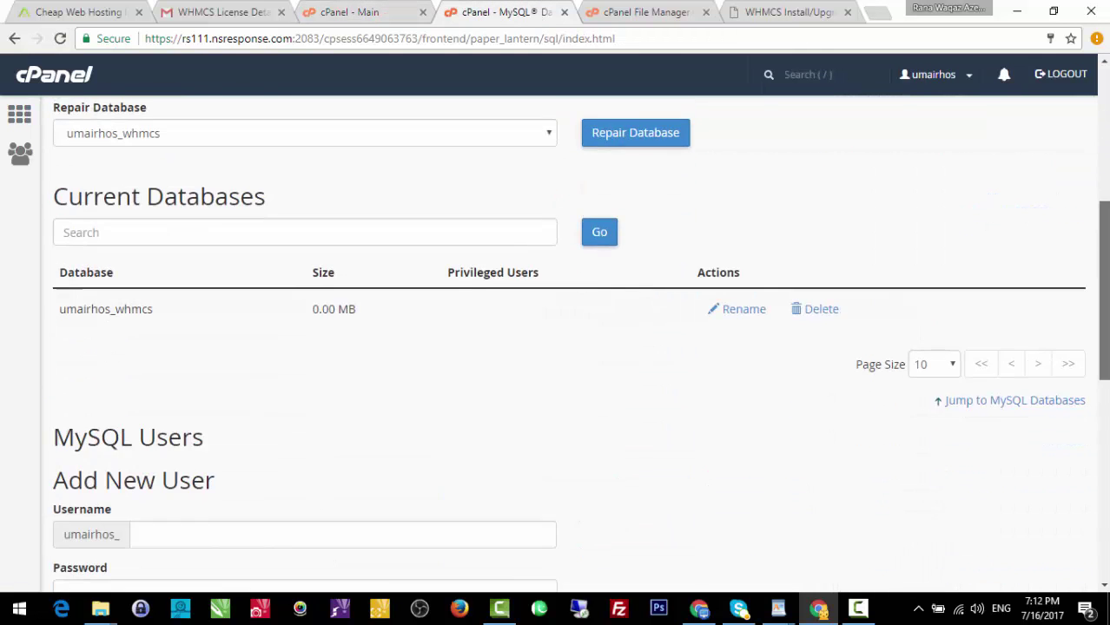
{"action": "left_click", "coordinate": [419, 210]}
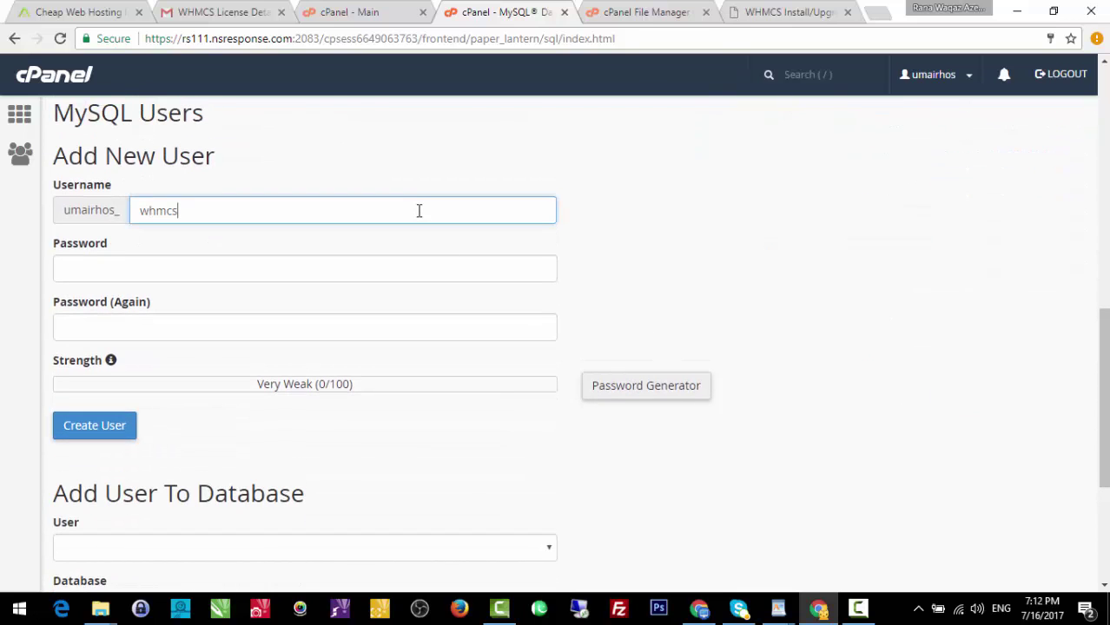
{"action": "type", "text": "whmcs"}
{"action": "left_click", "coordinate": [413, 270]}
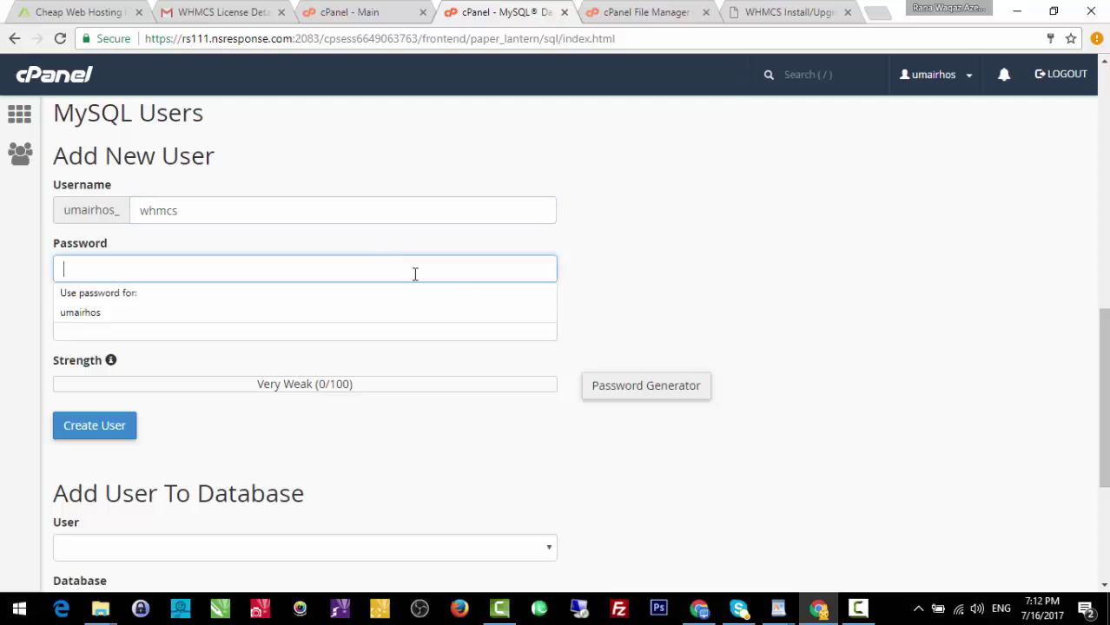
{"action": "left_click", "coordinate": [634, 391]}
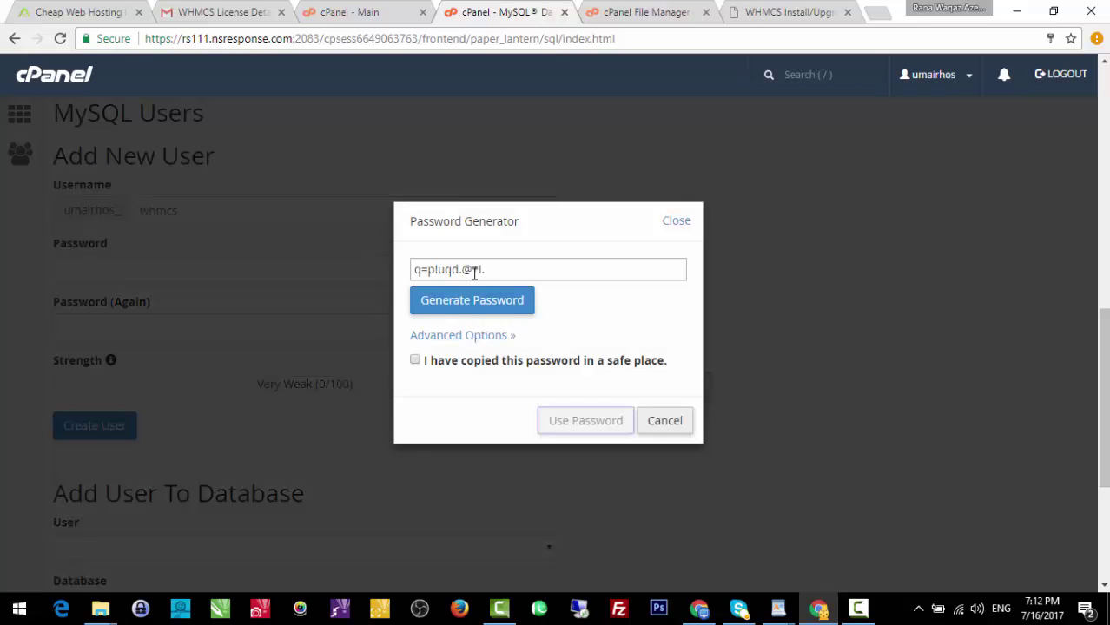
{"action": "left_click", "coordinate": [487, 303]}
Copy the generated password, create the umairhos_whmcs user, and decline Chrome's password saving.
{"action": "triple_click", "coordinate": [488, 270]}
{"action": "right_click", "coordinate": [489, 279]}
{"action": "left_click", "coordinate": [531, 312]}
{"action": "left_click", "coordinate": [499, 359]}
{"action": "left_click", "coordinate": [586, 424]}
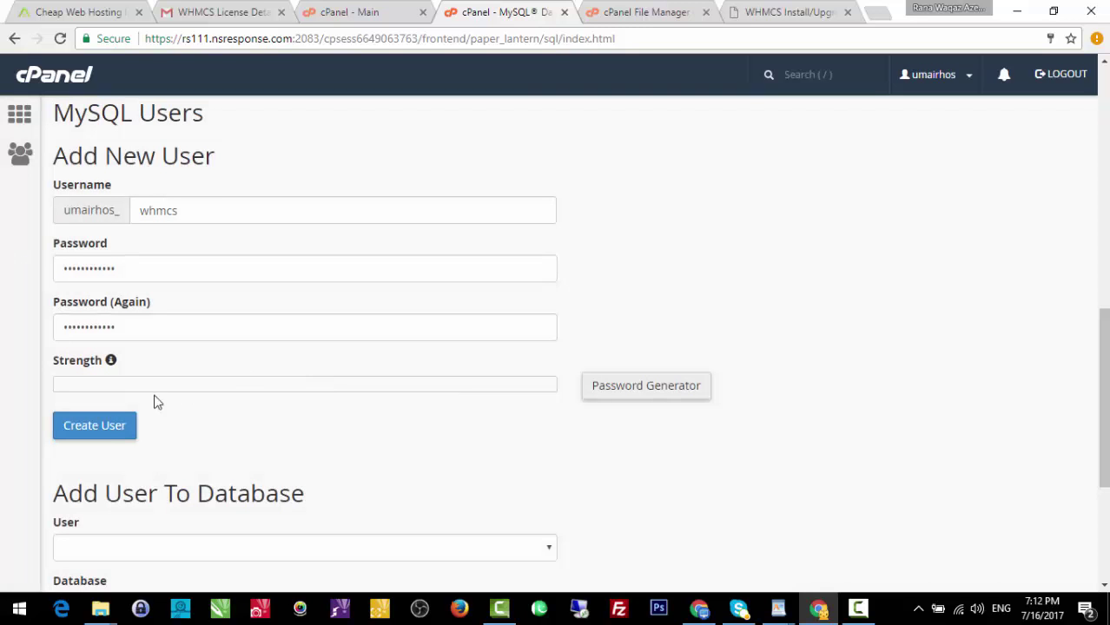
{"action": "left_click", "coordinate": [99, 429]}
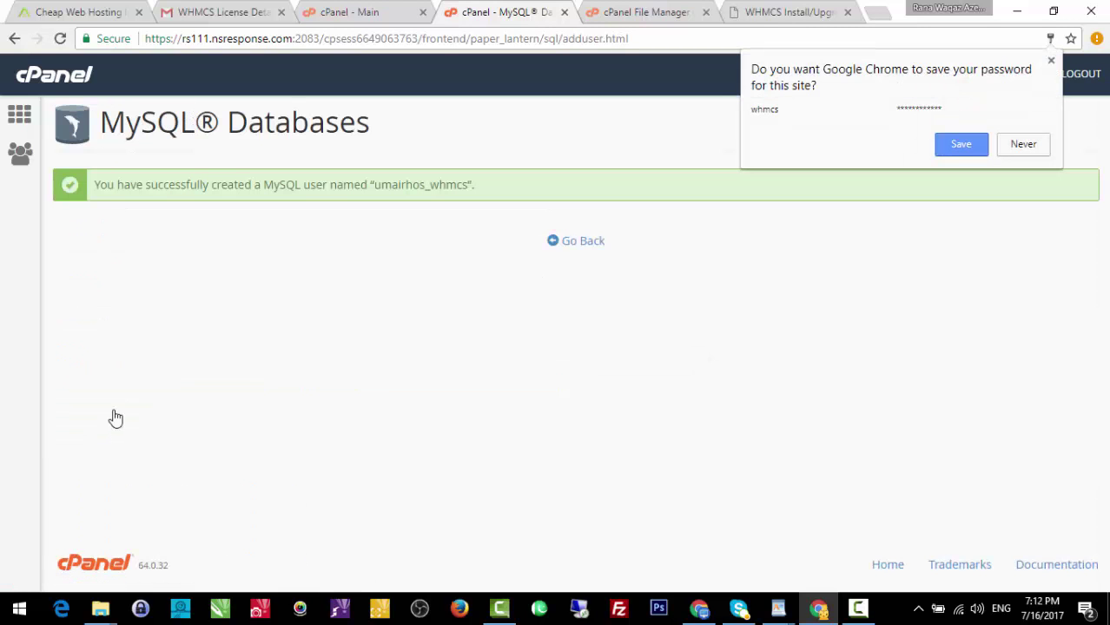
{"action": "left_click", "coordinate": [1034, 149]}
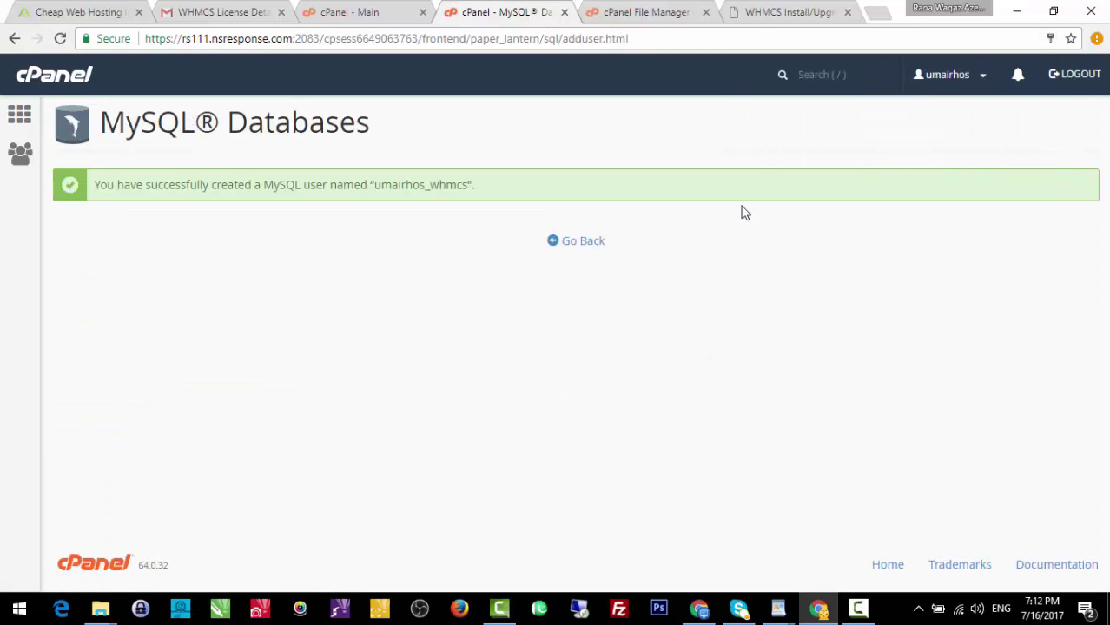
Add user umairhos_whmcs to database umairhos_whmcs, reaching its Manage User Privileges page.
{"action": "left_click", "coordinate": [575, 247]}
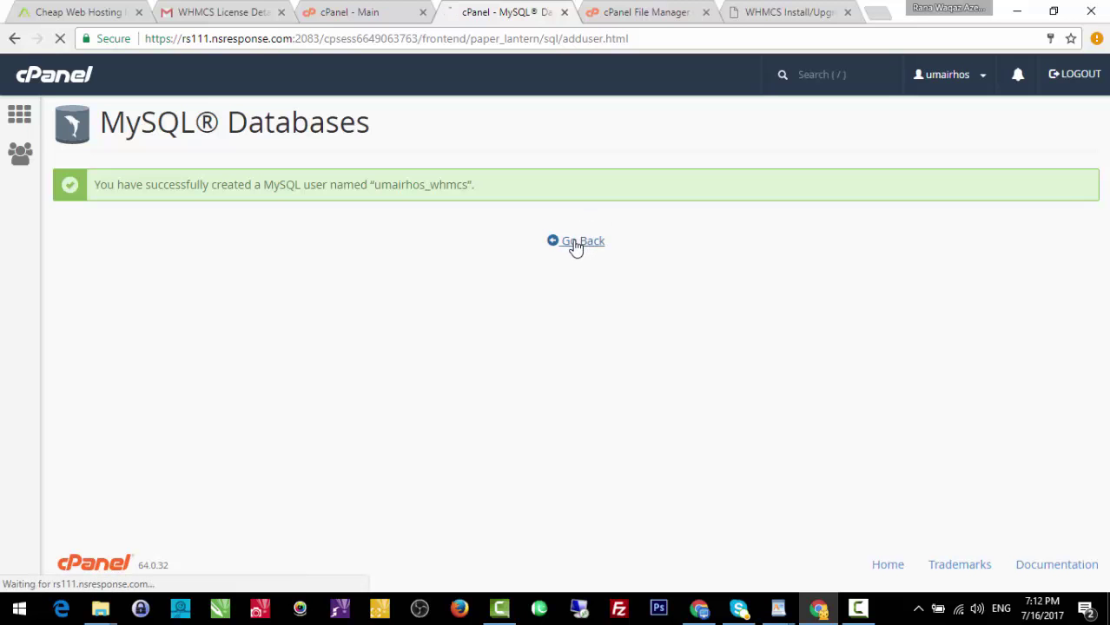
{"action": "scroll", "coordinate": [575, 247], "scroll_direction": "down", "scroll_amount": 3}
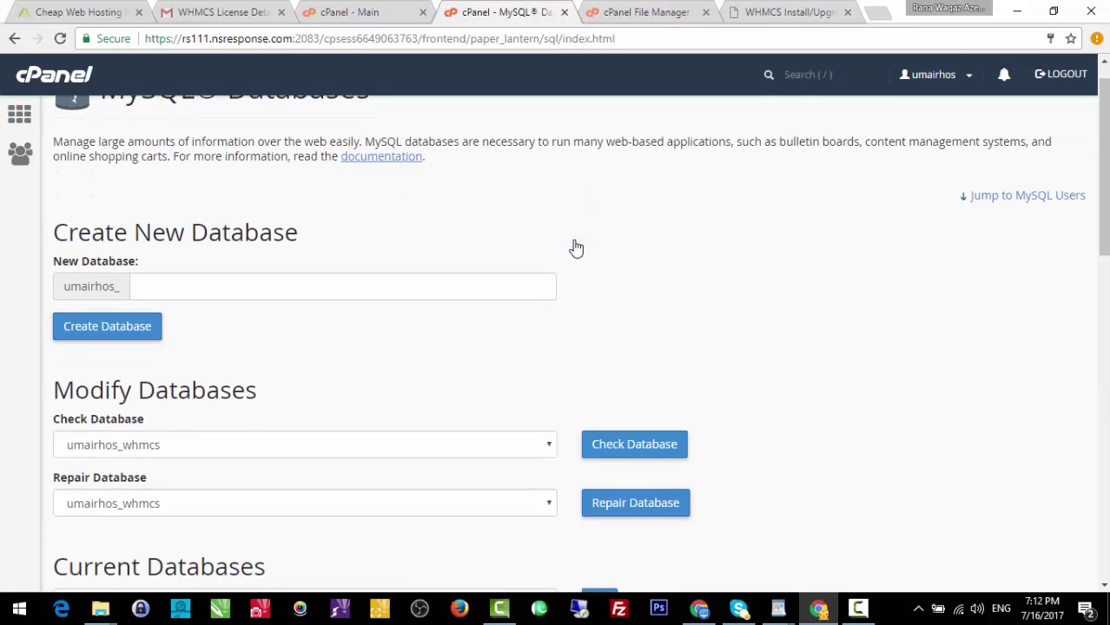
{"action": "scroll", "coordinate": [575, 247], "scroll_direction": "down", "scroll_amount": 8}
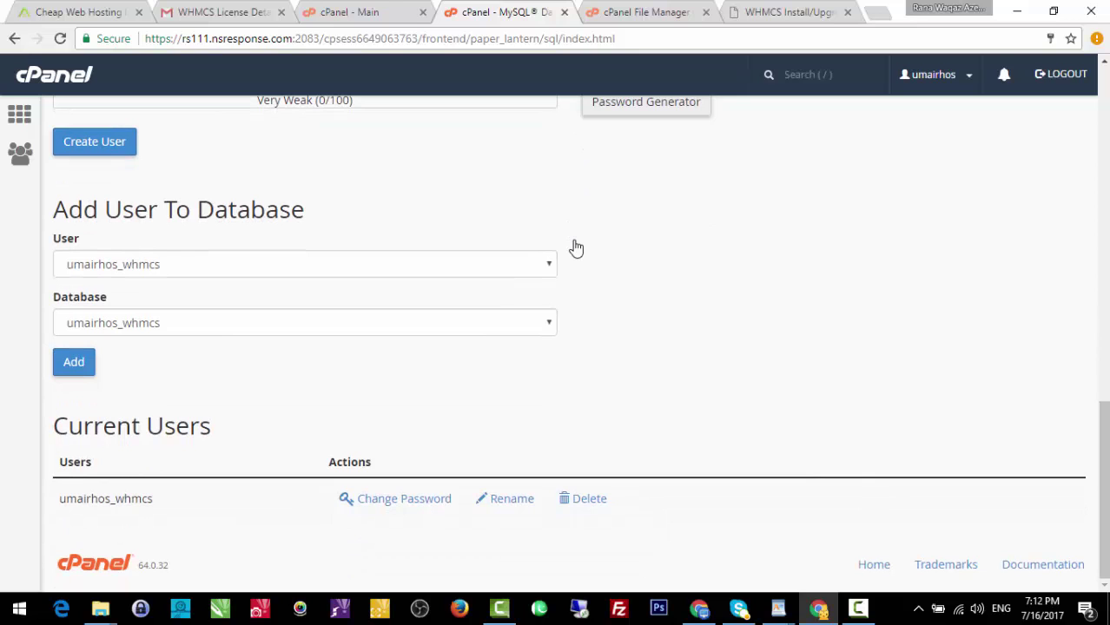
{"action": "left_click", "coordinate": [394, 272]}
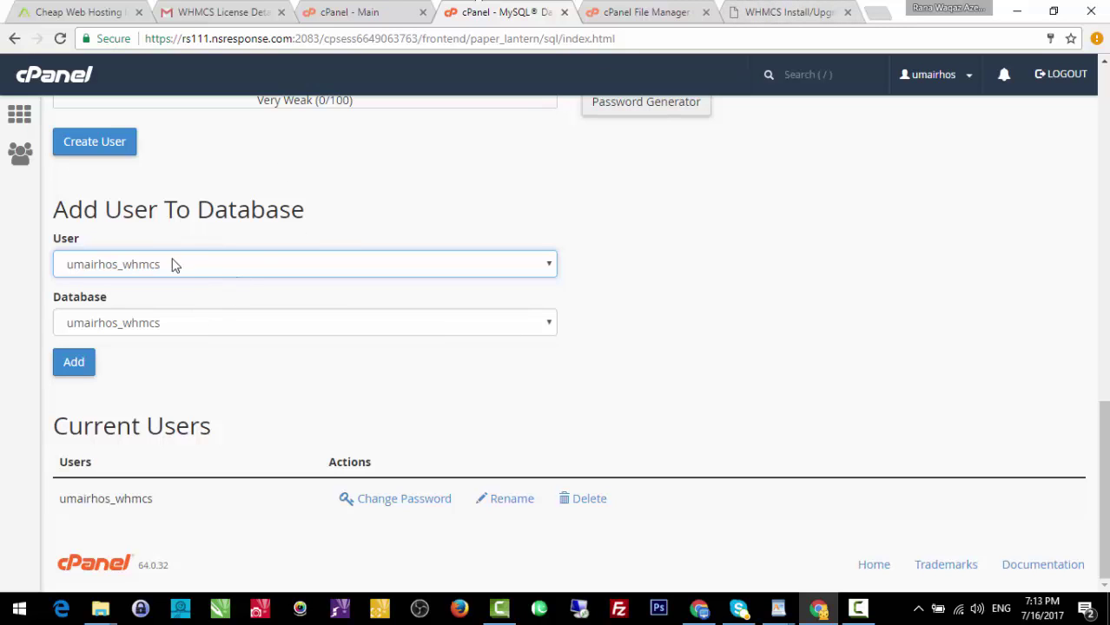
{"action": "left_click", "coordinate": [77, 362]}
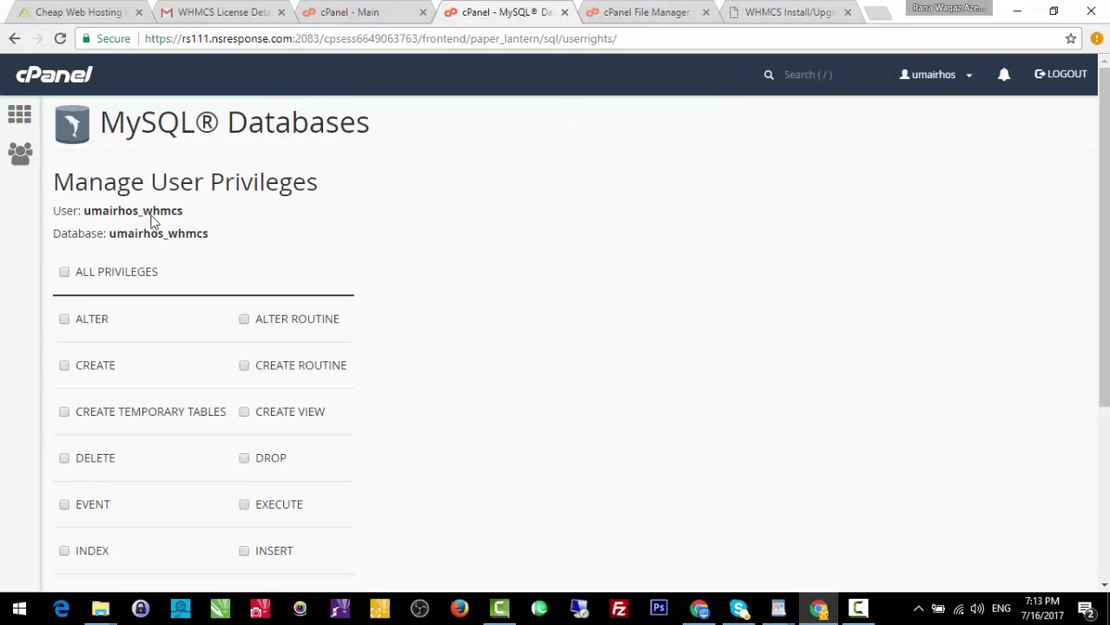
Grant umairhos_whmcs ALL PRIVILEGES on its database, save, and open a new blank tab.
{"action": "left_click", "coordinate": [64, 272]}
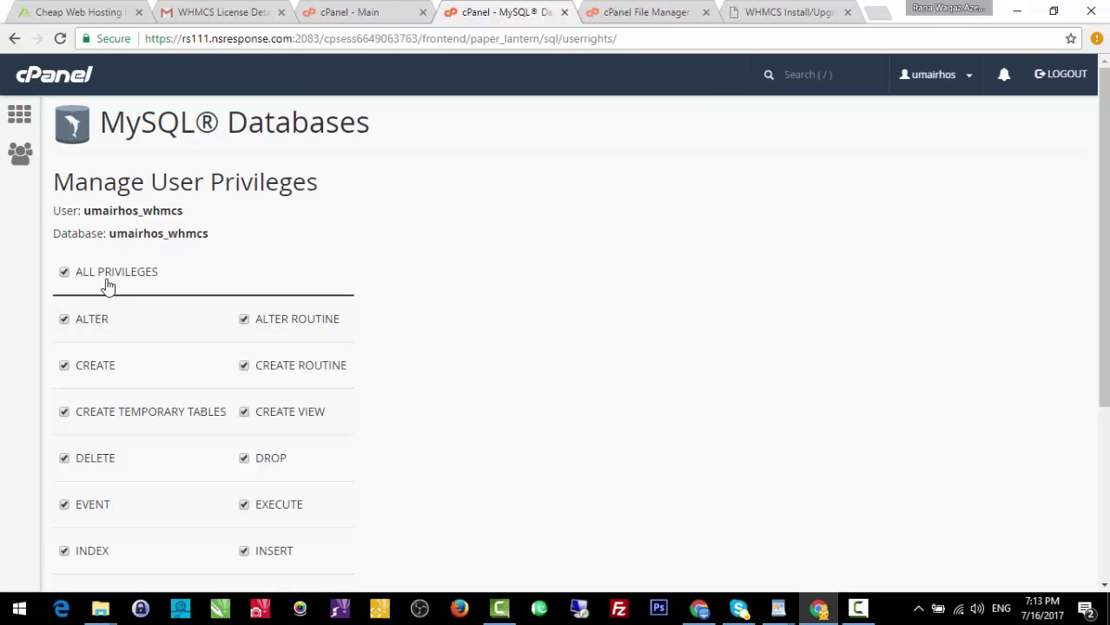
{"action": "scroll", "coordinate": [1098, 421], "scroll_direction": "down", "scroll_amount": 3}
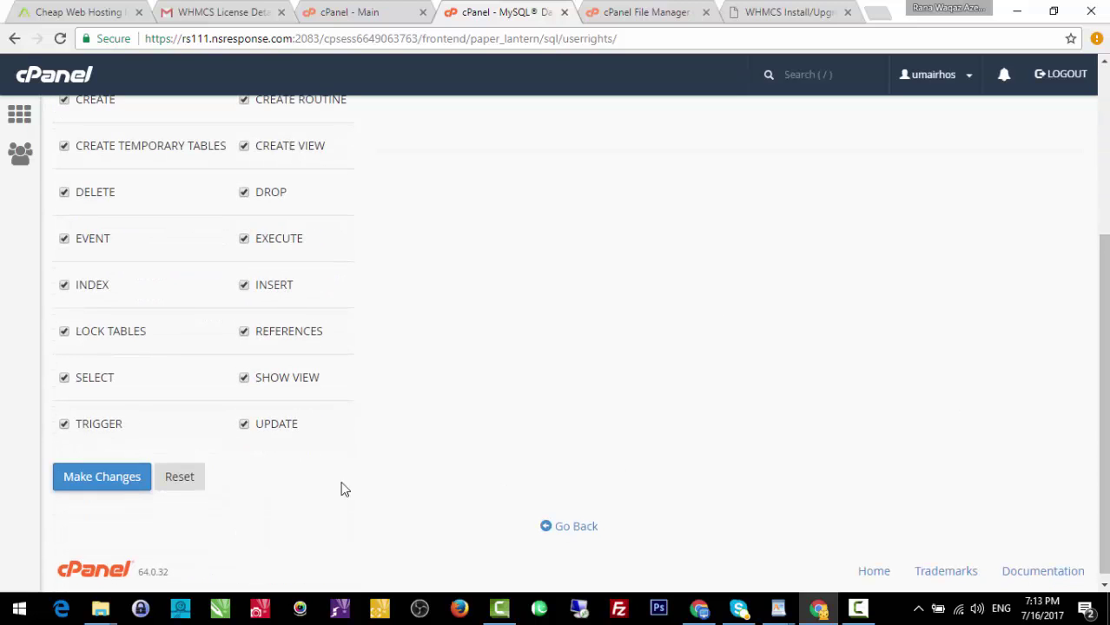
{"action": "left_click", "coordinate": [128, 481]}
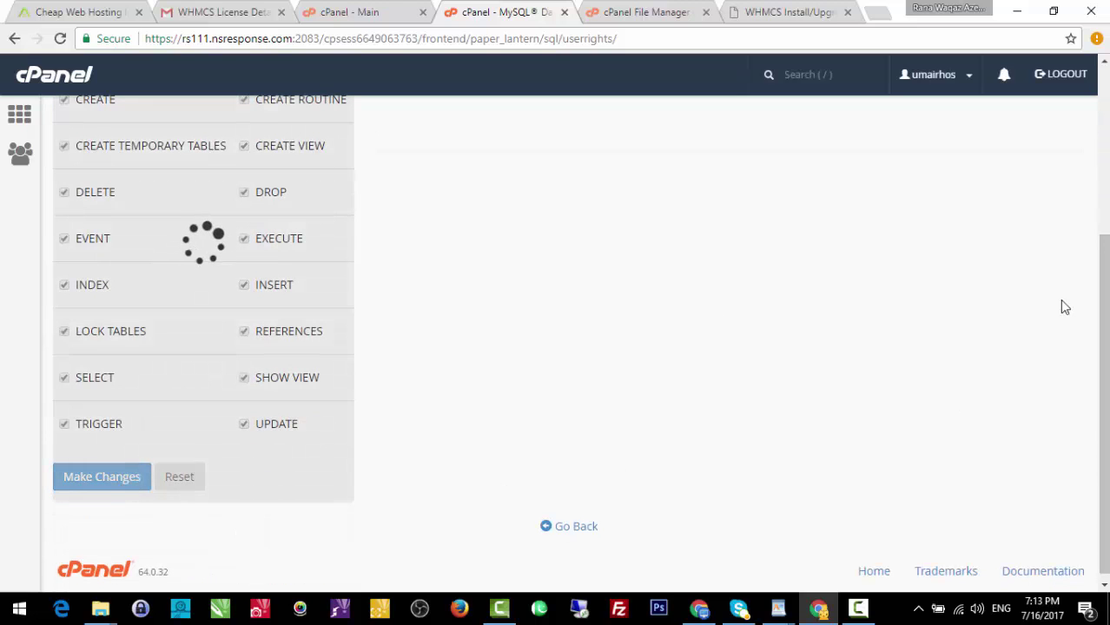
{"action": "scroll", "coordinate": [1098, 347], "scroll_direction": "up", "scroll_amount": 3}
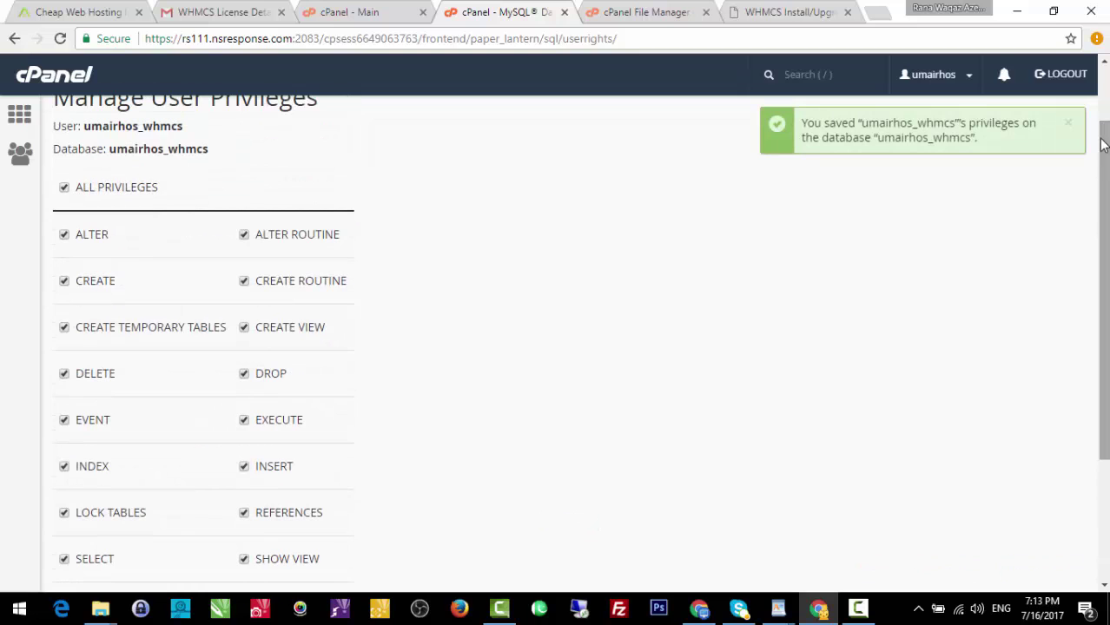
{"action": "left_click", "coordinate": [804, 12]}
{"action": "left_click", "coordinate": [876, 15]}
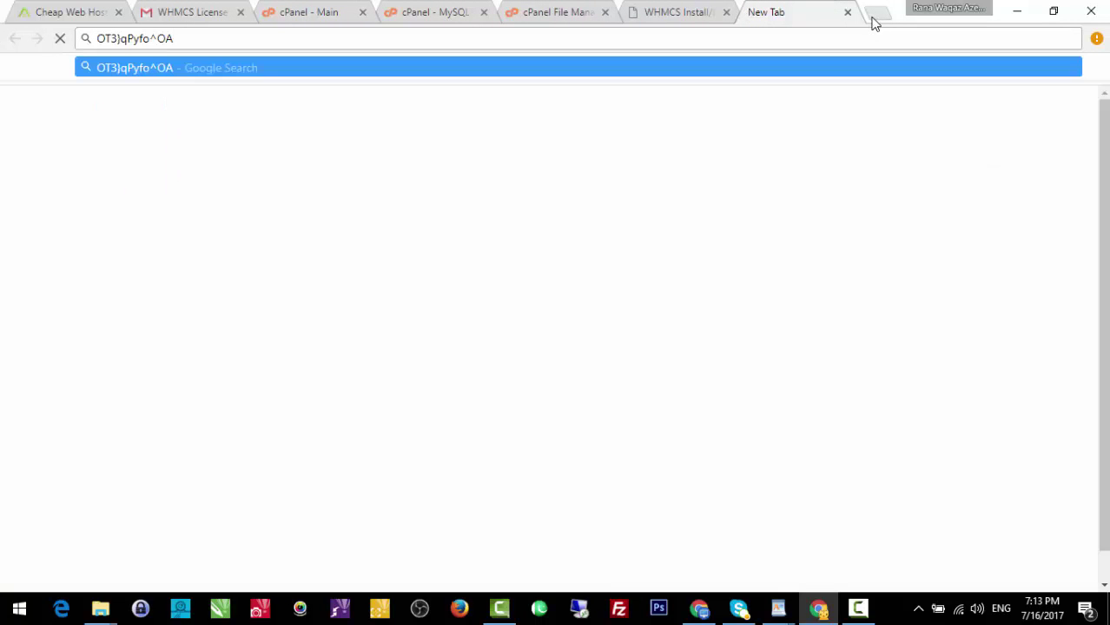
Paste the generated password into the blank tab, then accept the WHMCS licence agreement.
{"action": "left_click", "coordinate": [723, 8]}
{"action": "left_click", "coordinate": [792, 9]}
{"action": "left_click", "coordinate": [676, 9]}
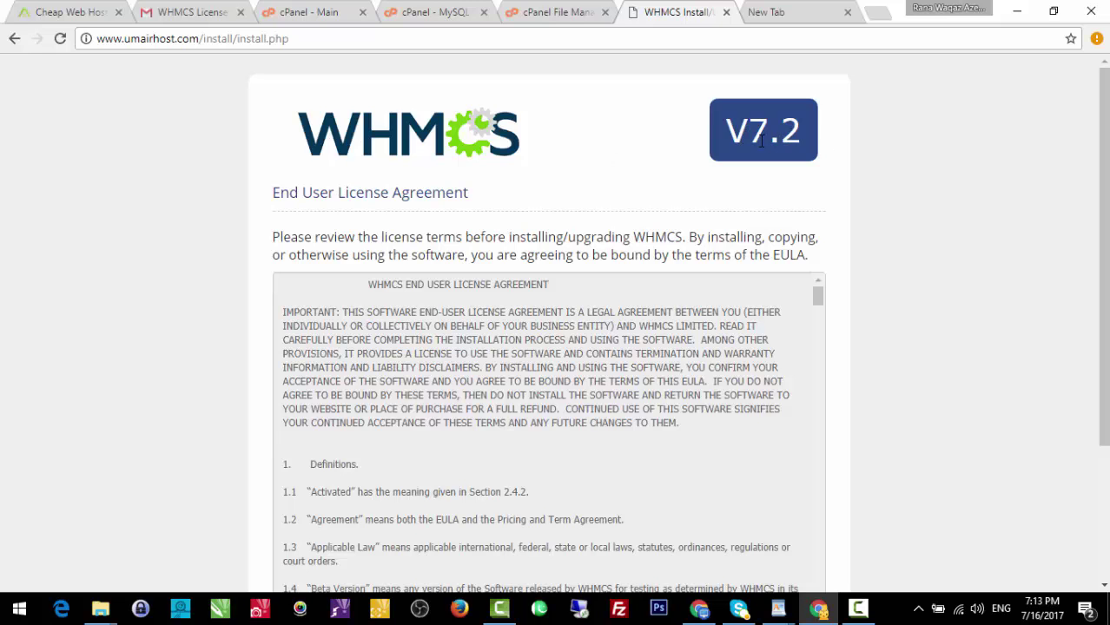
{"action": "left_click_drag", "start_coordinate": [1103, 146], "coordinate": [1101, 273]}
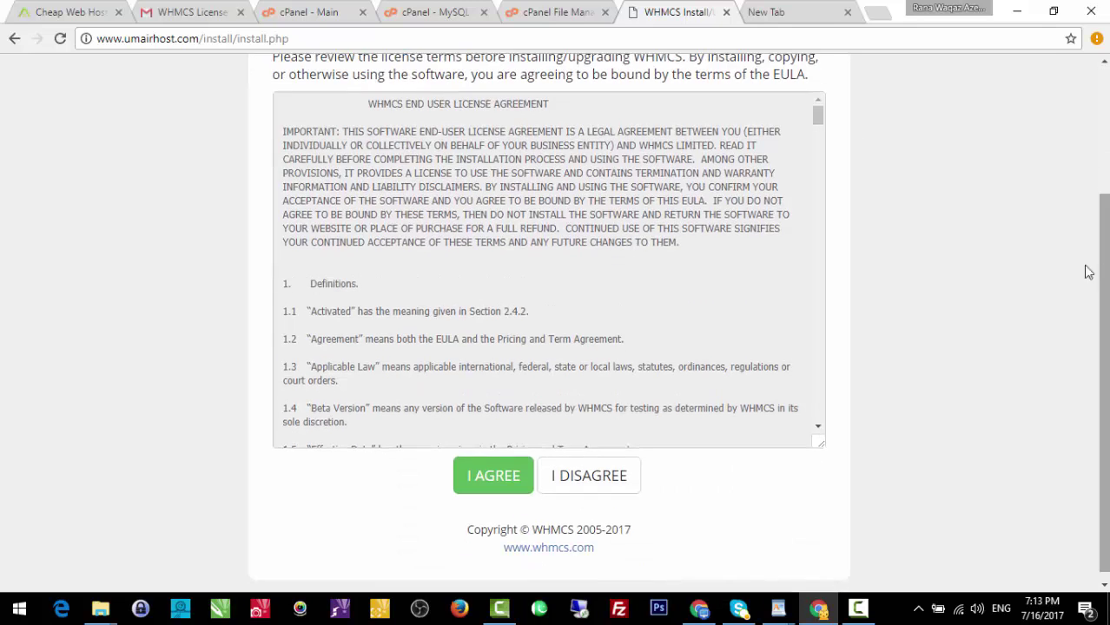
{"action": "left_click_drag", "start_coordinate": [822, 116], "coordinate": [812, 304]}
{"action": "left_click", "coordinate": [492, 483]}
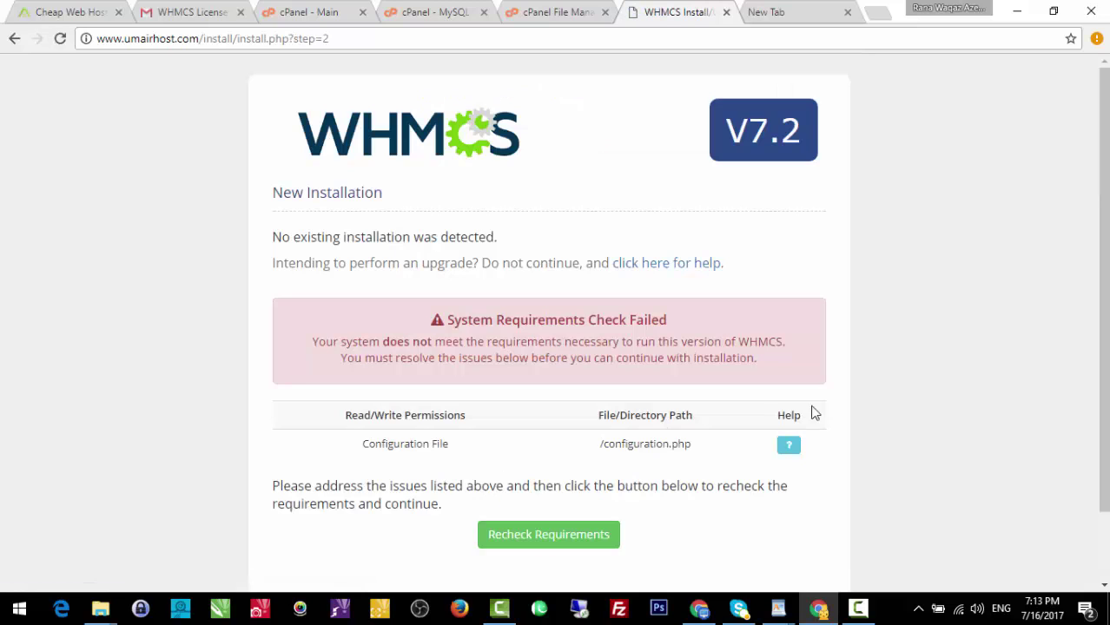
Select the failing /configuration.php write-access requirement in the installer, then switch to File Manager.
{"action": "mouse_move", "coordinate": [795, 448]}
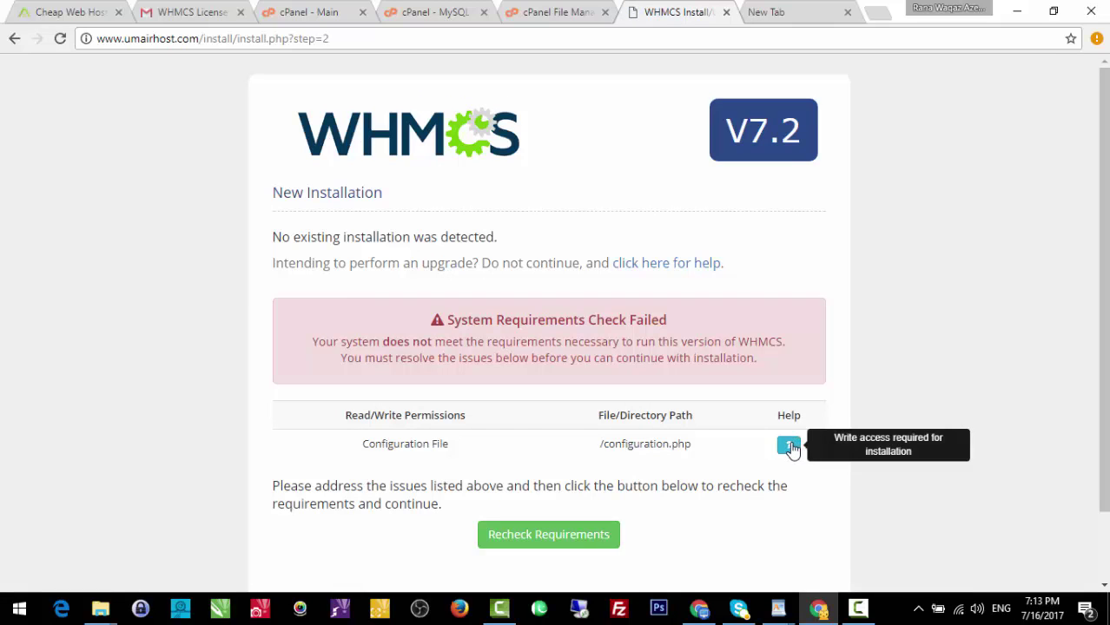
{"action": "triple_click", "coordinate": [393, 444]}
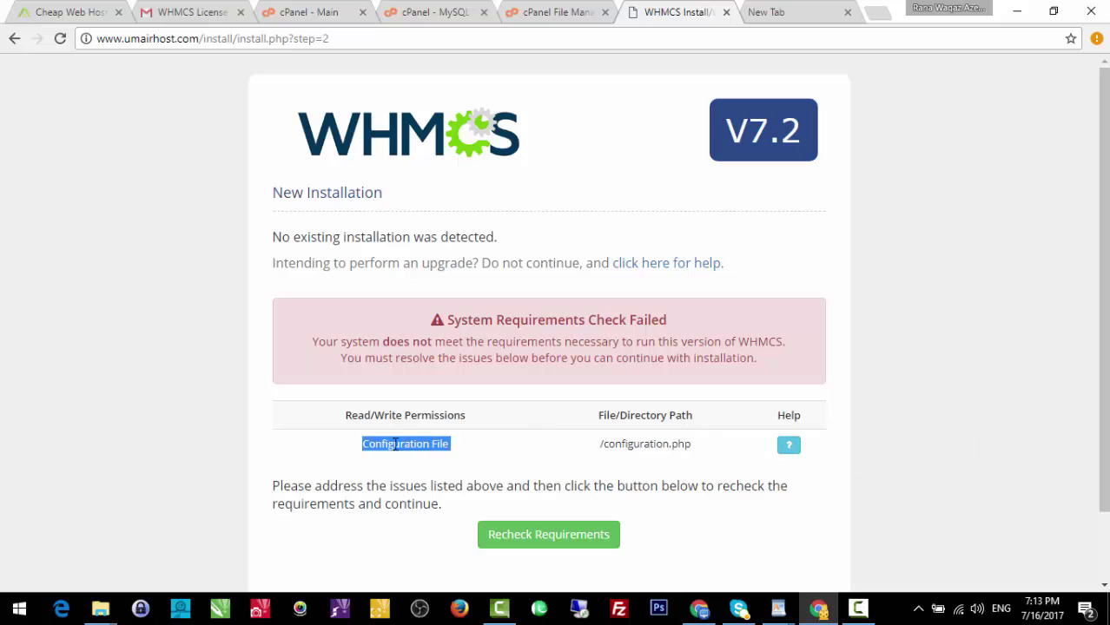
{"action": "triple_click", "coordinate": [643, 452]}
{"action": "left_click", "coordinate": [645, 458]}
{"action": "triple_click", "coordinate": [631, 444]}
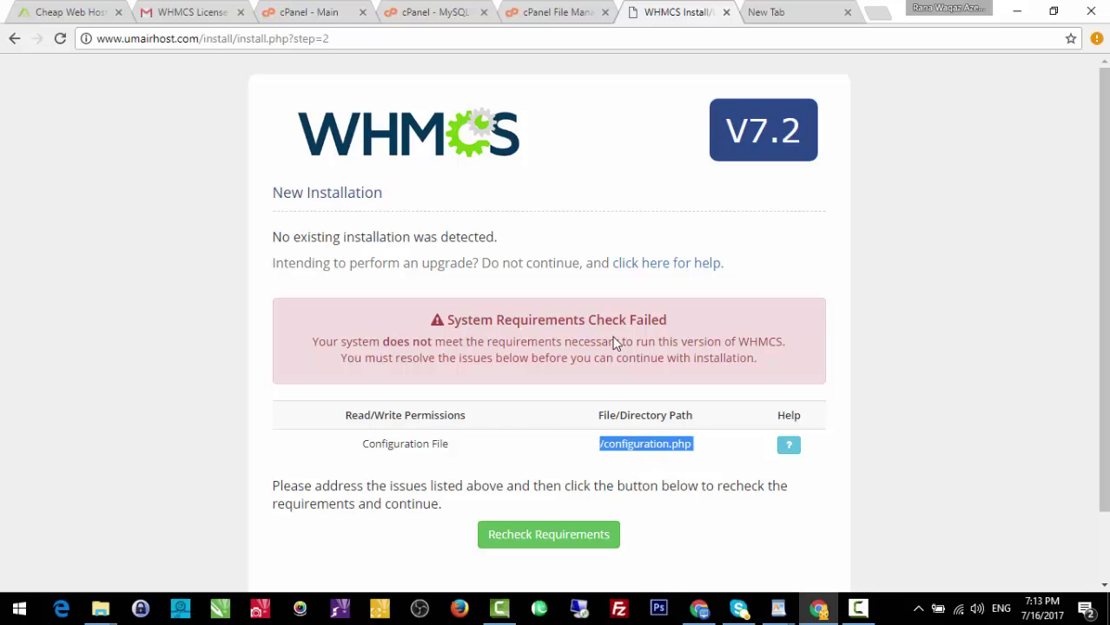
{"action": "left_click", "coordinate": [564, 12]}
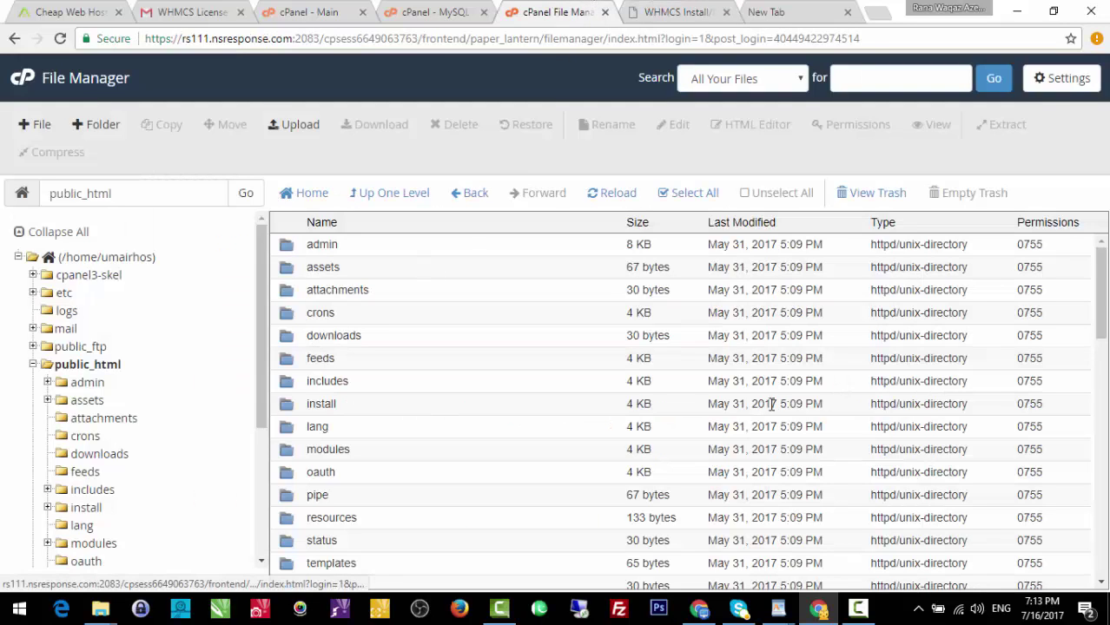
Copy the configuration.php name from the installer and search for it in File Manager.
{"action": "left_click", "coordinate": [702, 10]}
{"action": "left_click", "coordinate": [703, 392]}
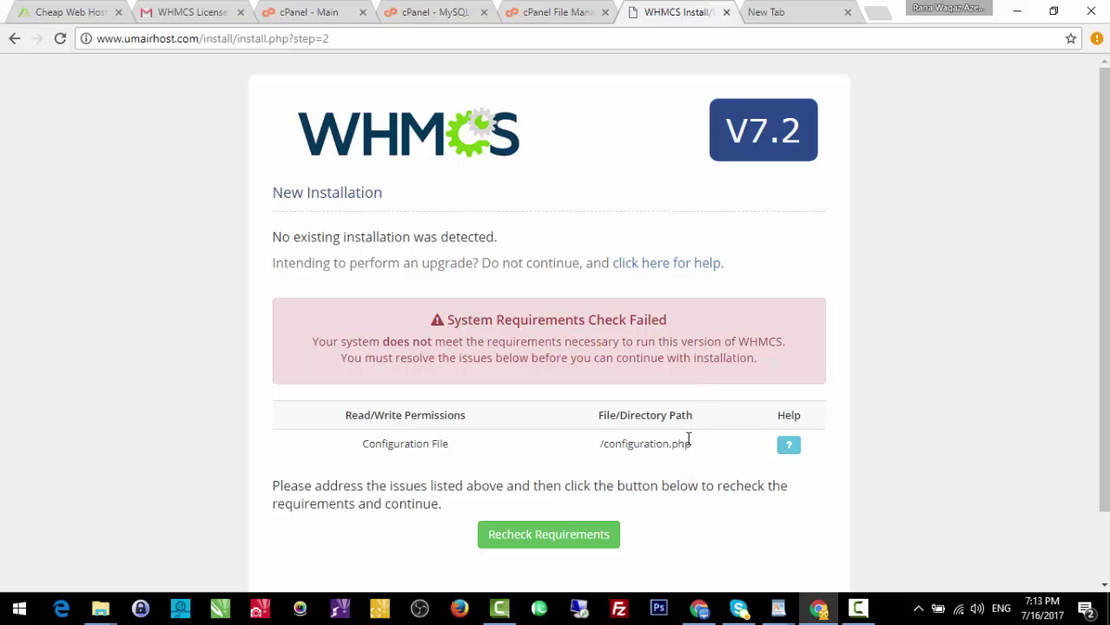
{"action": "left_click_drag", "start_coordinate": [693, 444], "coordinate": [608, 450]}
{"action": "left_click", "coordinate": [588, 9]}
{"action": "key", "text": "ctrl+f"}
{"action": "key", "text": "ctrl+v"}
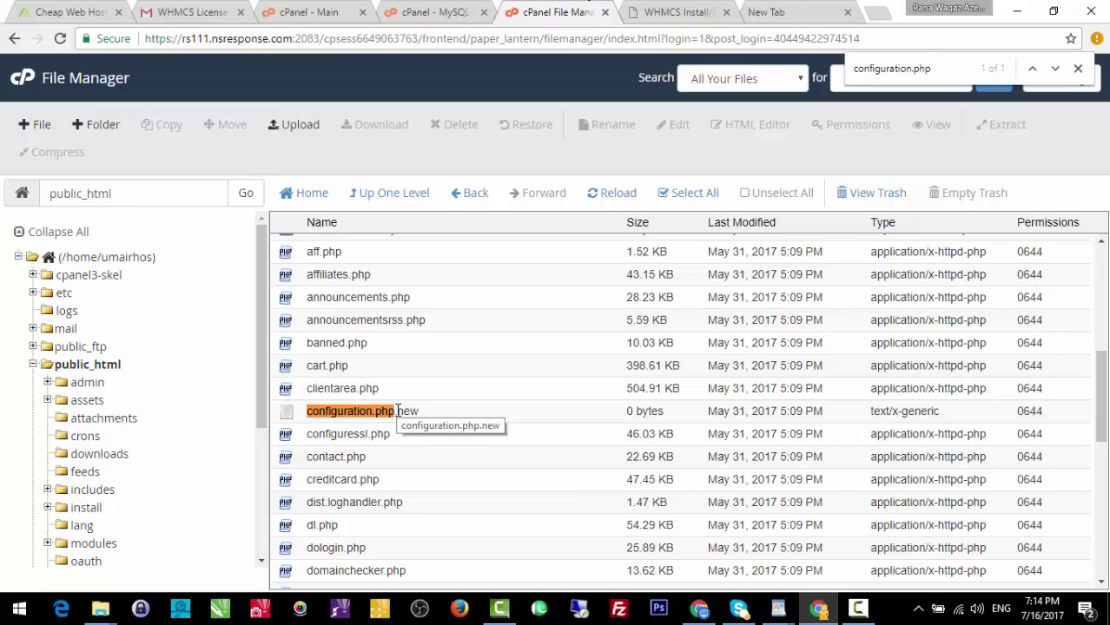
Rename configuration.php.new to configuration.php by removing the .new ending.
{"action": "double_click", "coordinate": [397, 411]}
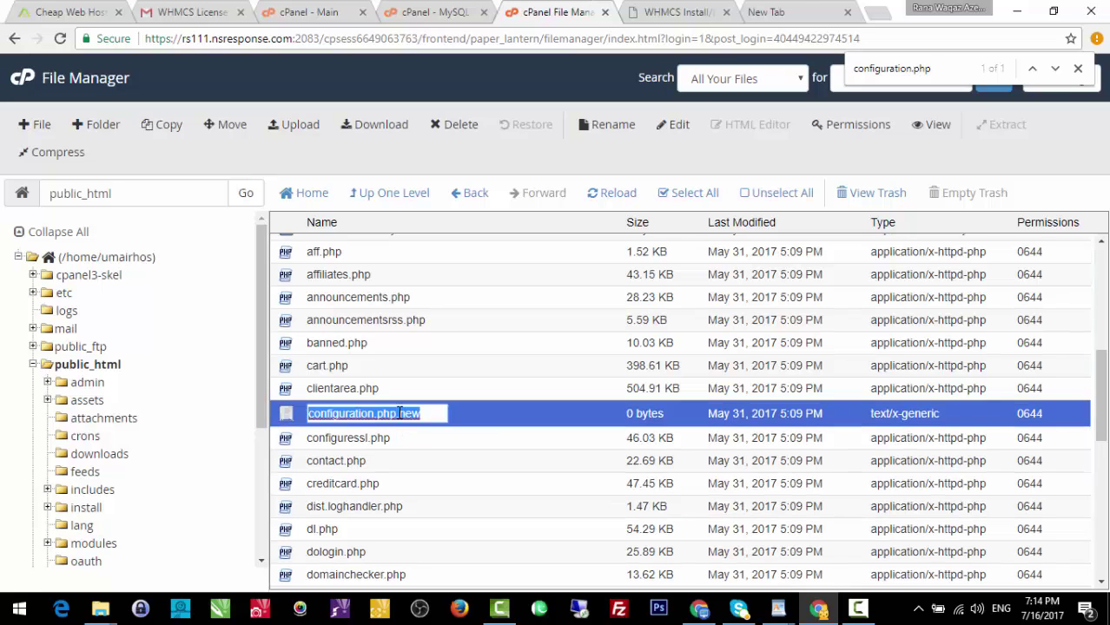
{"action": "left_click", "coordinate": [416, 413]}
{"action": "left_click_drag", "start_coordinate": [425, 413], "coordinate": [398, 414]}
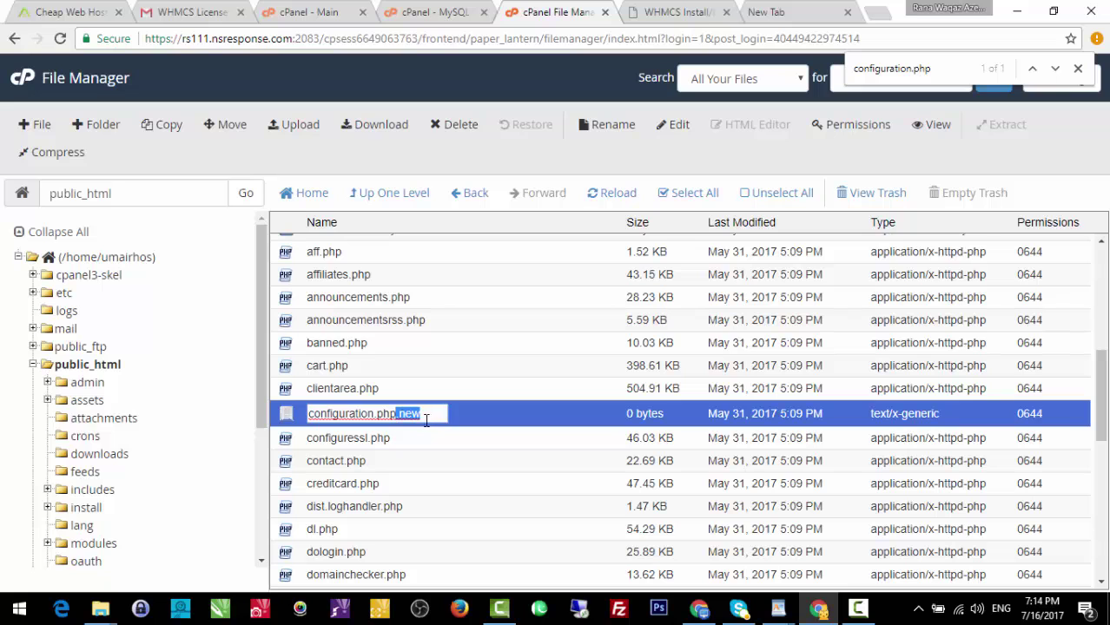
{"action": "key", "text": "BackSpace"}
{"action": "key", "text": "Return"}
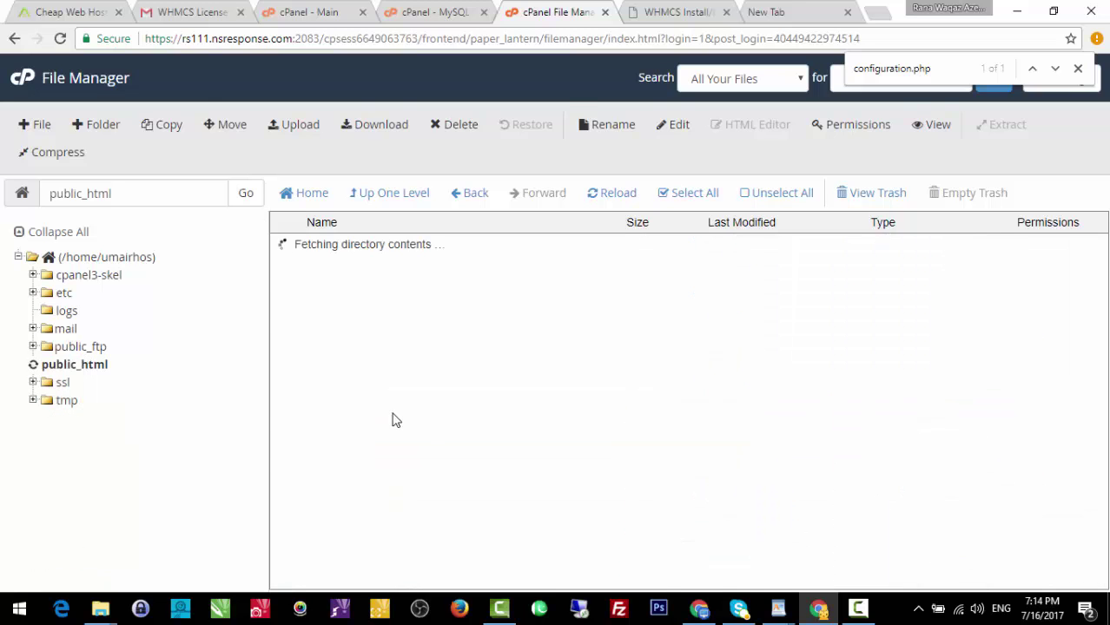
Reload the WHMCS installer so requirements pass, then begin the installation.
{"action": "left_click", "coordinate": [701, 12]}
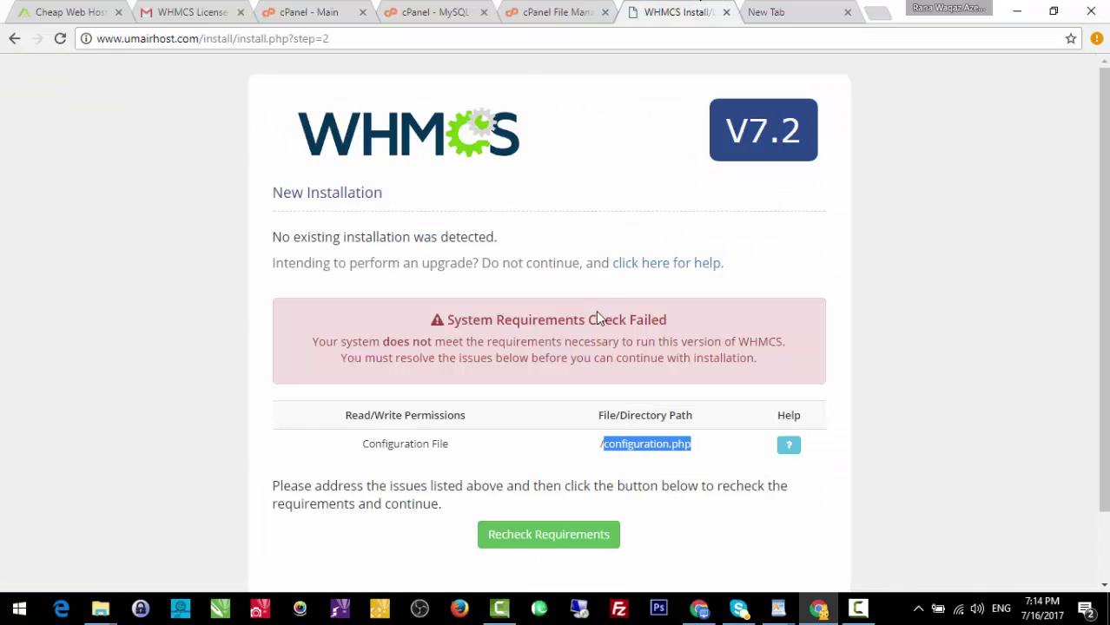
{"action": "left_click", "coordinate": [493, 38]}
{"action": "key", "text": "Return"}
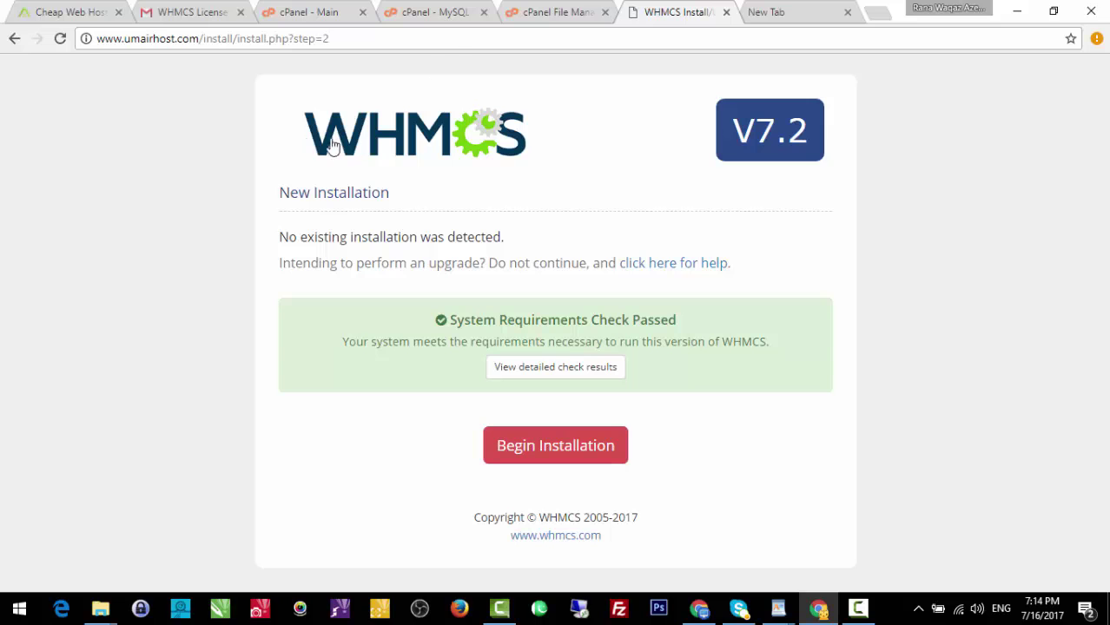
{"action": "left_click", "coordinate": [561, 452]}
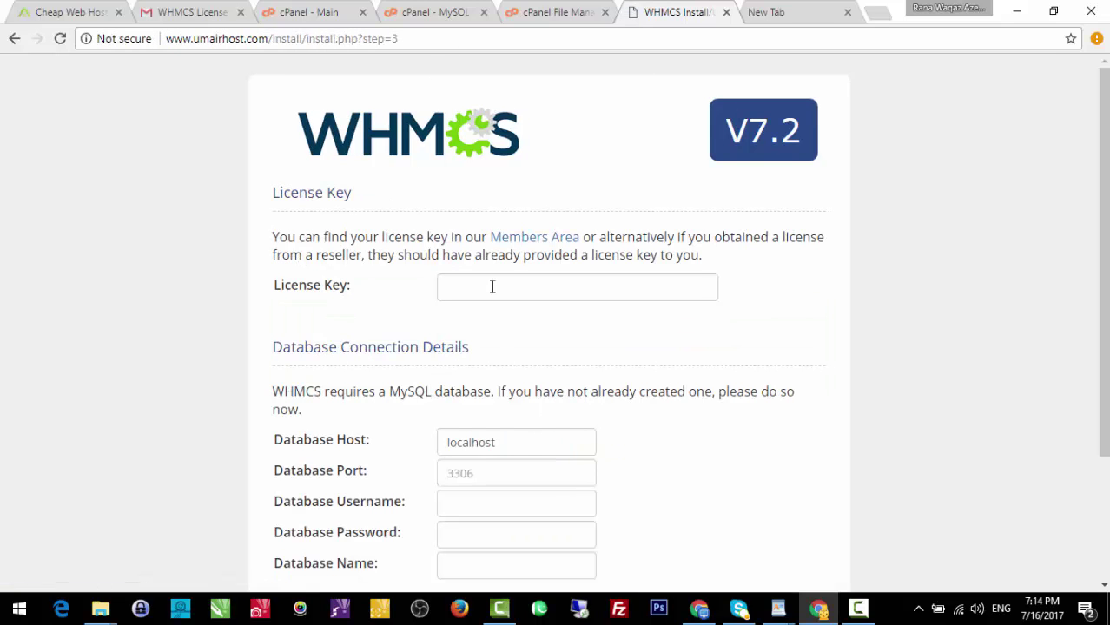
Enter the licence key in the WHMCS installer's License Key field.
{"action": "left_click", "coordinate": [490, 286]}
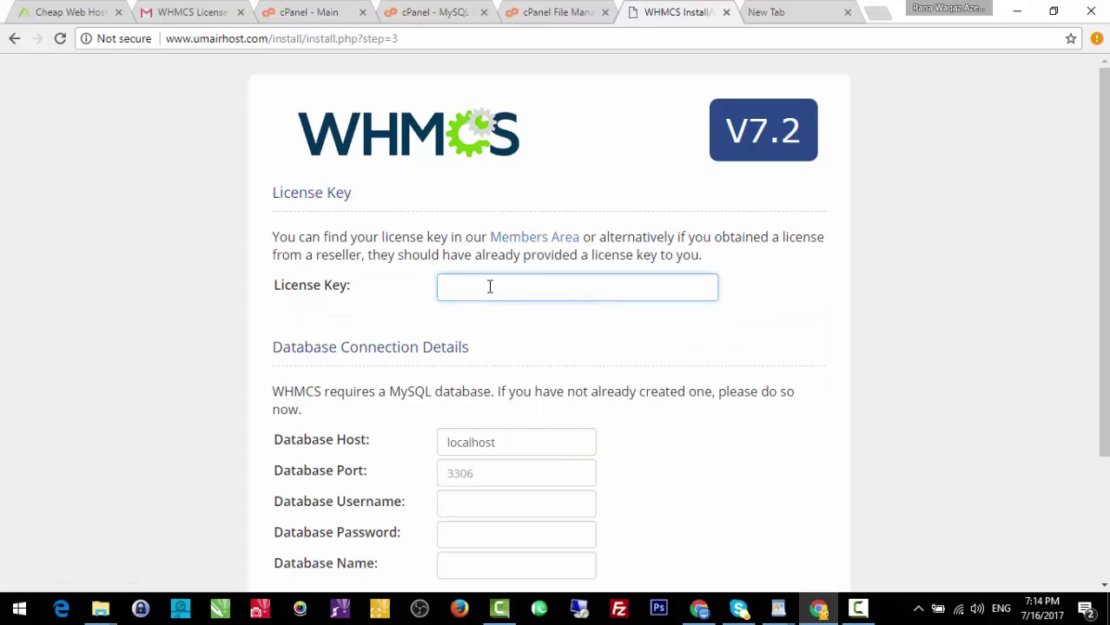
{"action": "key", "text": "ctrl+a"}
{"action": "key", "text": "End"}
Focus the Database Username field, then bring up cPanel's Manage User Privileges page.
{"action": "scroll", "coordinate": [1102, 362], "scroll_direction": "down", "scroll_amount": 2}
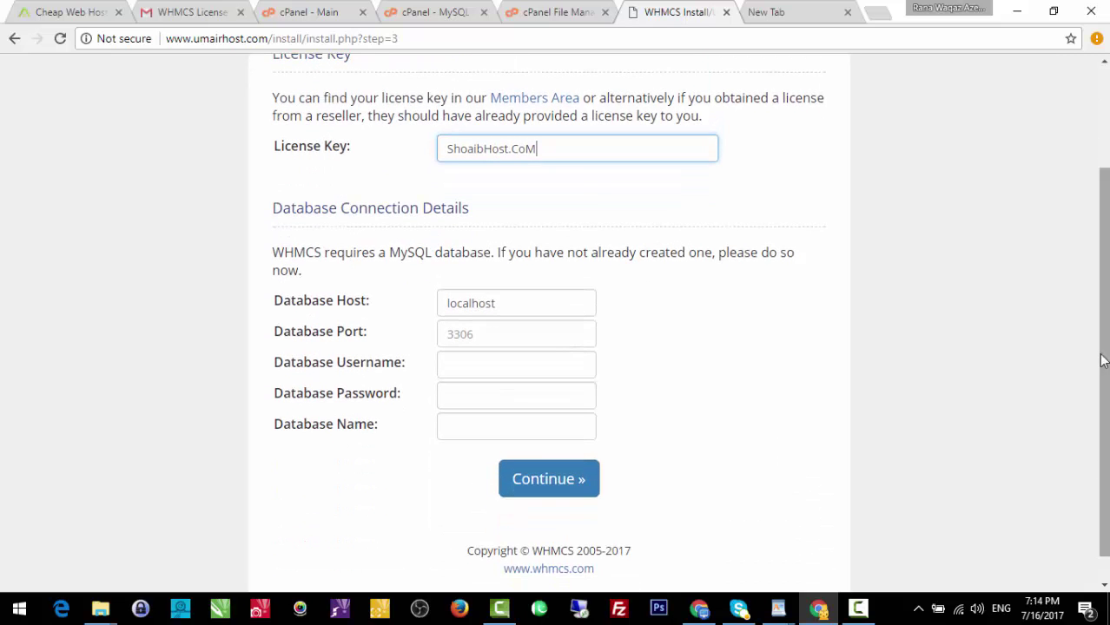
{"action": "left_click", "coordinate": [385, 371]}
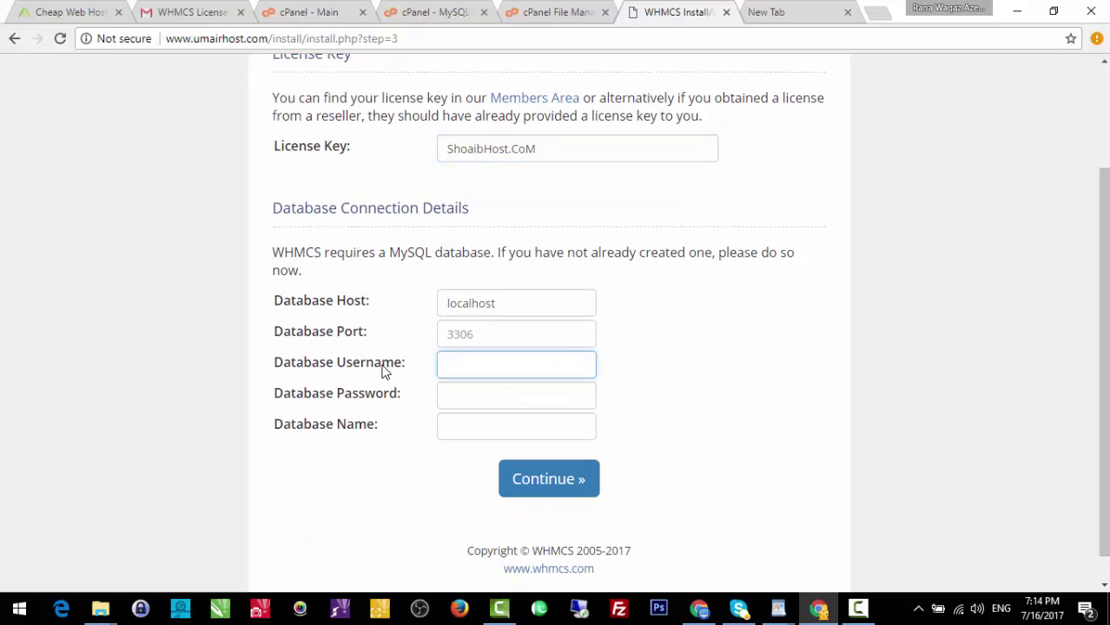
{"action": "left_click", "coordinate": [568, 10]}
{"action": "left_click", "coordinate": [407, 10]}
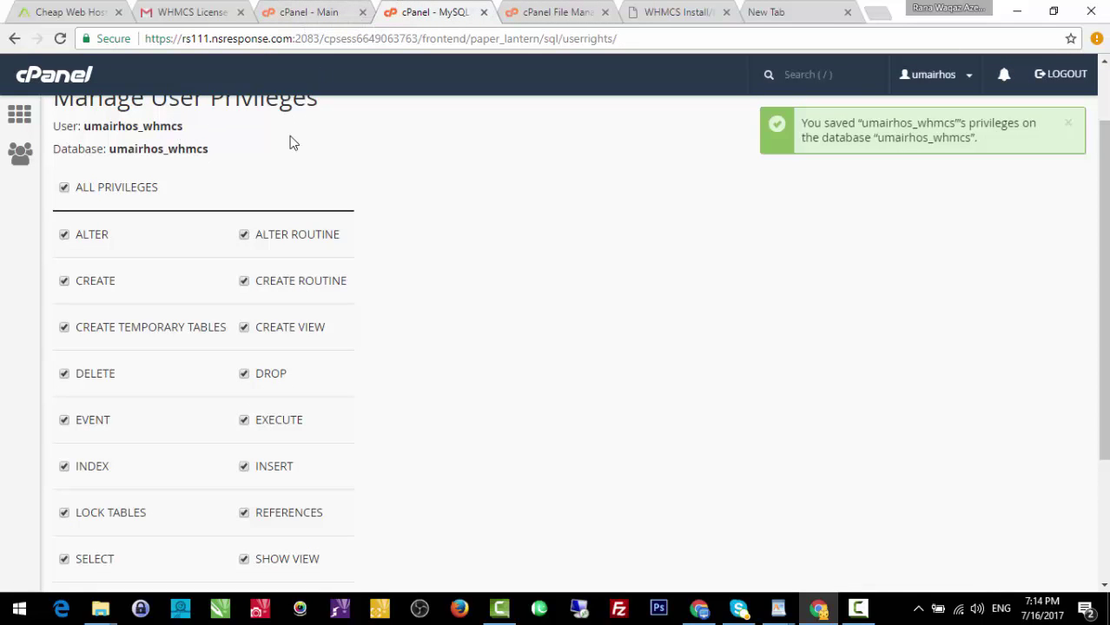
Copy the database user name in cPanel, save its privileges, and return to the installer.
{"action": "left_click_drag", "start_coordinate": [1103, 291], "coordinate": [1103, 236]}
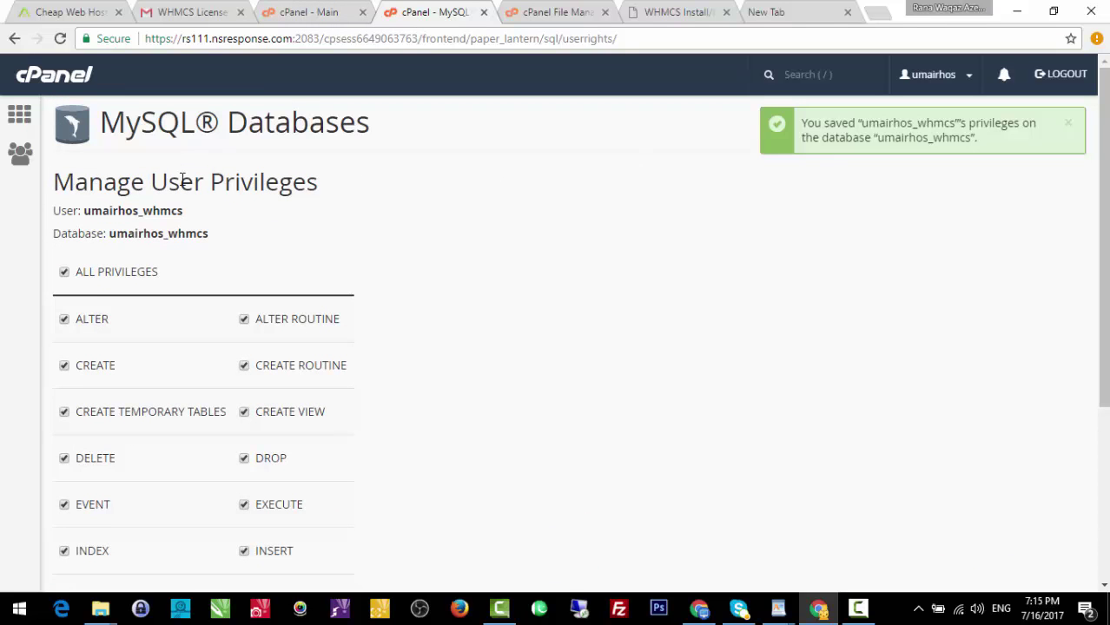
{"action": "left_click_drag", "start_coordinate": [184, 211], "coordinate": [86, 211]}
{"action": "key", "text": "ctrl+c"}
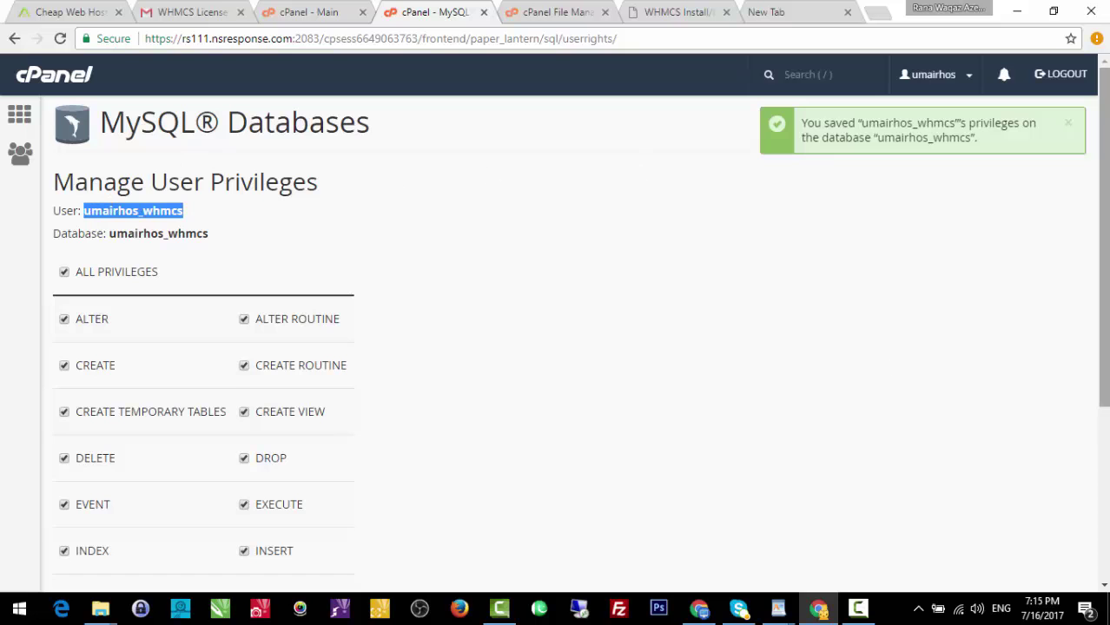
{"action": "left_click_drag", "start_coordinate": [1103, 234], "coordinate": [1104, 354]}
{"action": "left_click", "coordinate": [101, 556]}
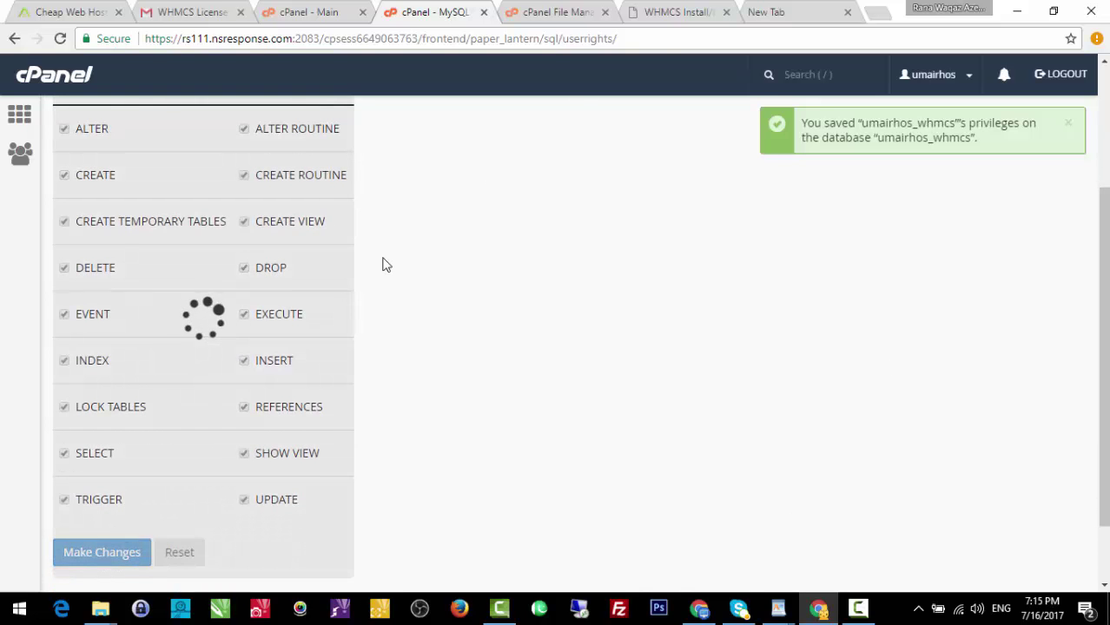
{"action": "left_click", "coordinate": [556, 11]}
{"action": "left_click", "coordinate": [674, 9]}
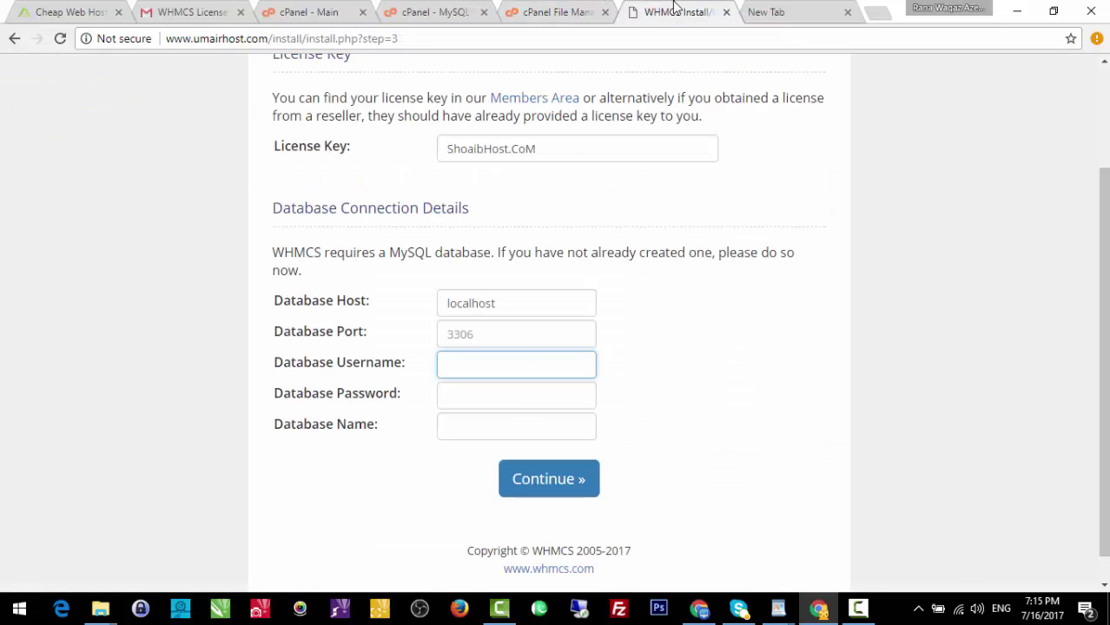
Fill in database username, name and password, set port 3306, and submit the connection details.
{"action": "key", "text": "ctrl+v"}
{"action": "left_click", "coordinate": [476, 424]}
{"action": "key", "text": "ctrl+v"}
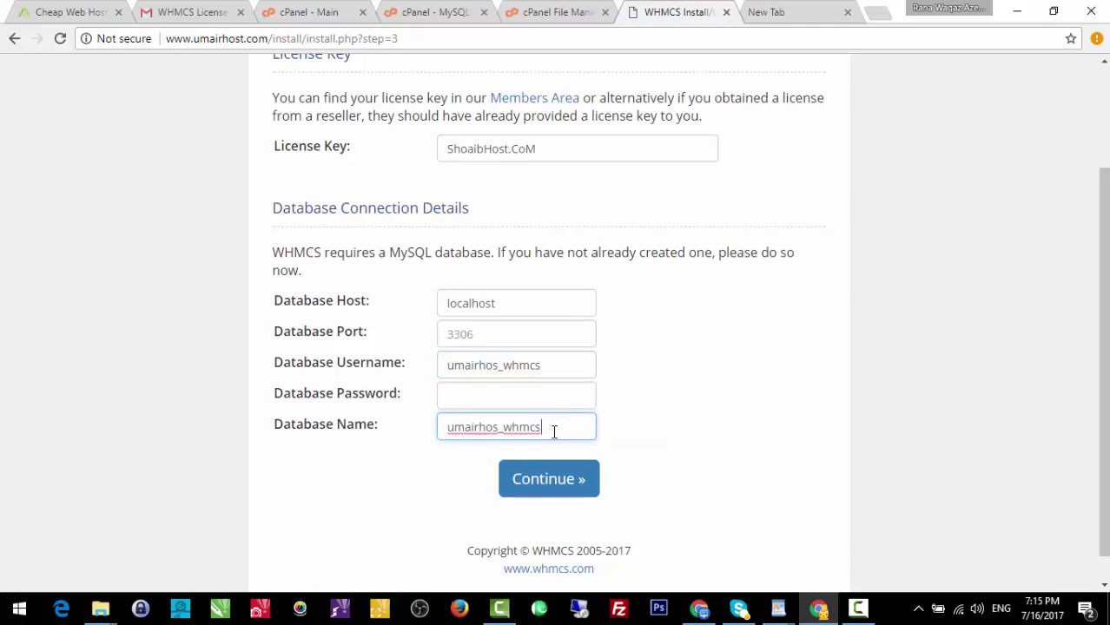
{"action": "left_click", "coordinate": [768, 11]}
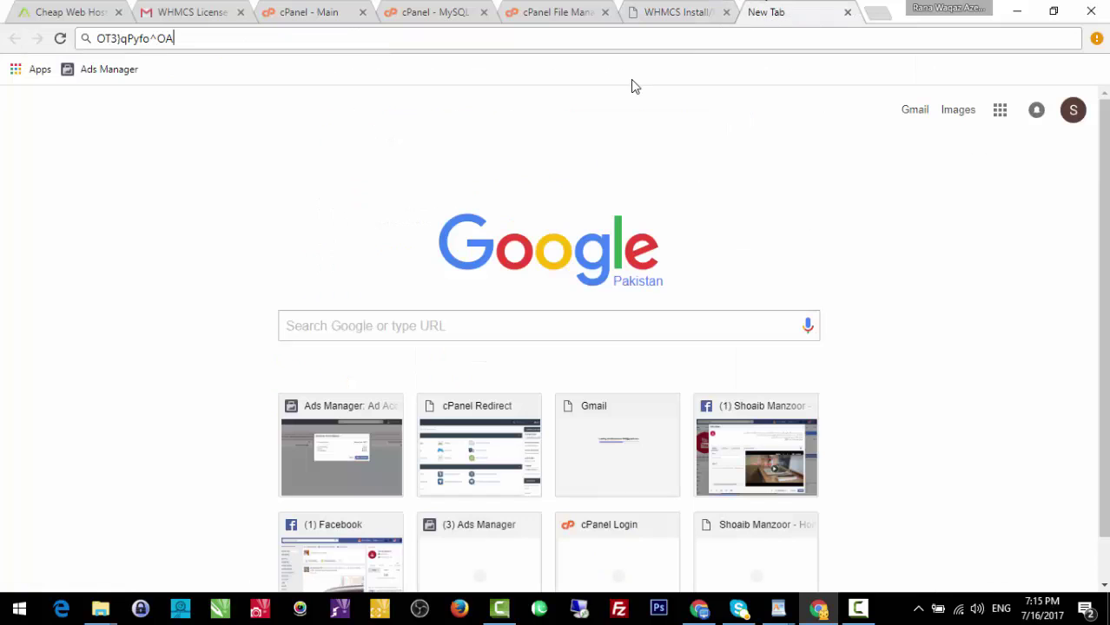
{"action": "key", "text": "ctrl+a"}
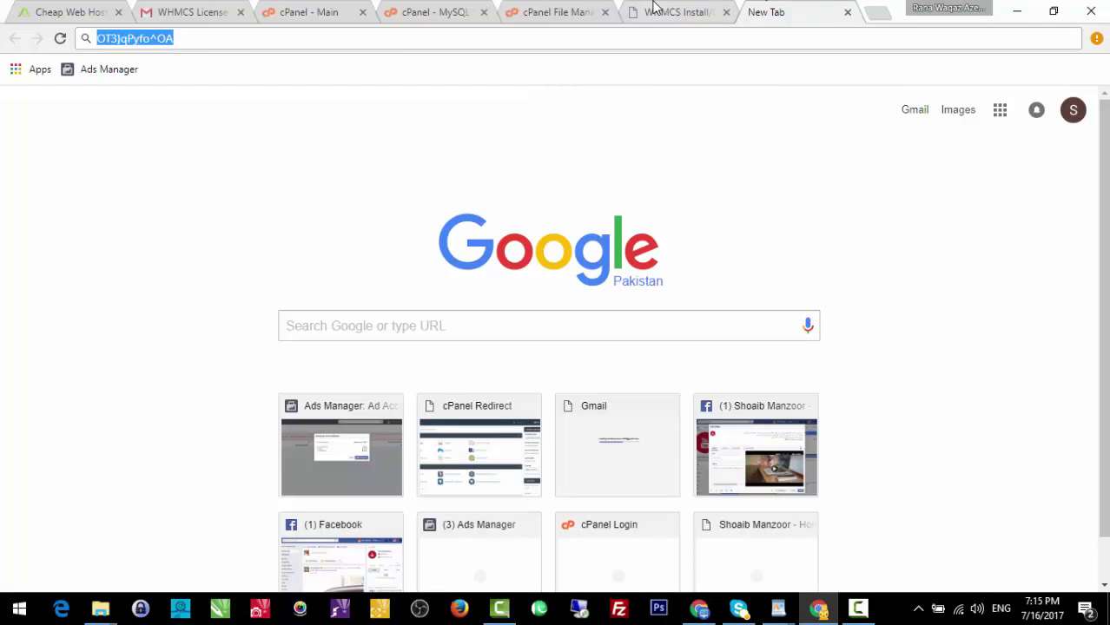
{"action": "left_click", "coordinate": [653, 11]}
{"action": "left_click", "coordinate": [527, 391]}
{"action": "key", "text": "ctrl+v"}
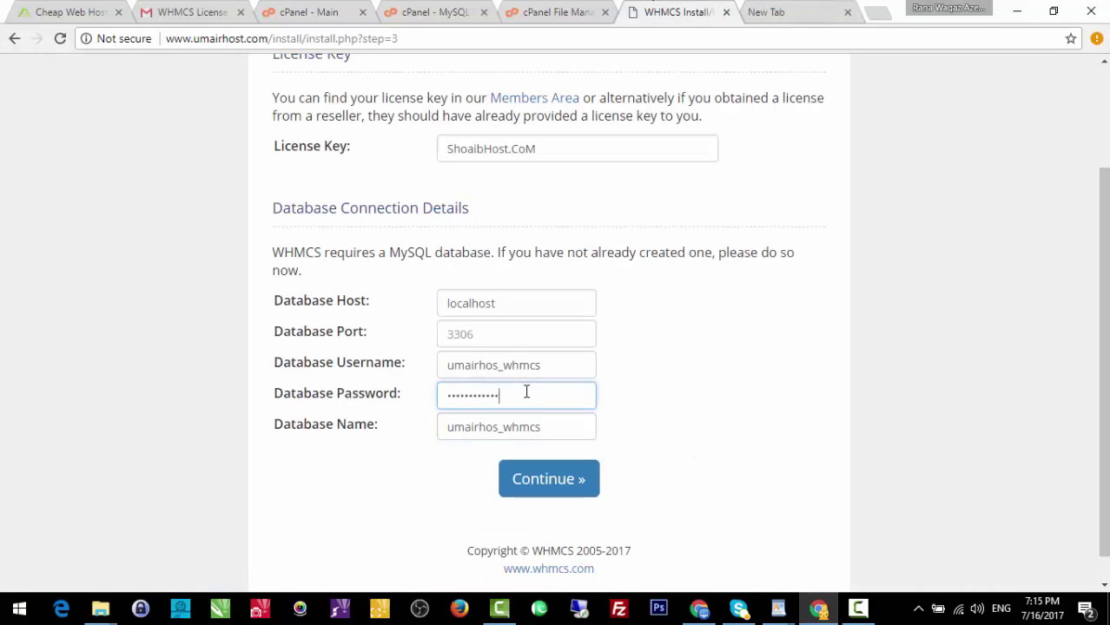
{"action": "left_click", "coordinate": [491, 325]}
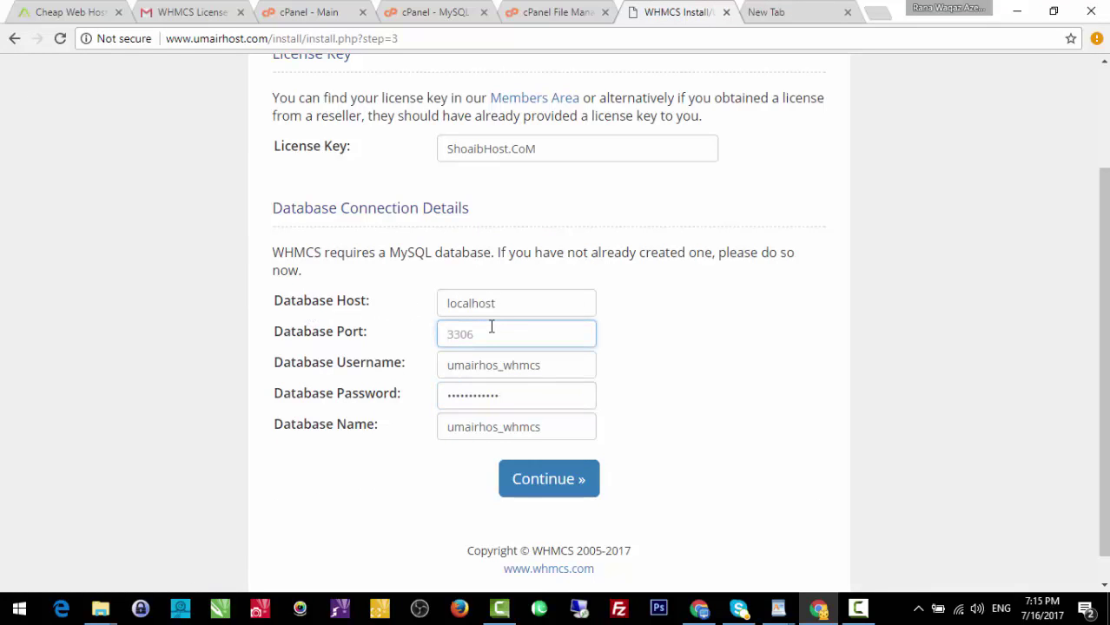
{"action": "type", "text": "3306"}
{"action": "left_click", "coordinate": [549, 483]}
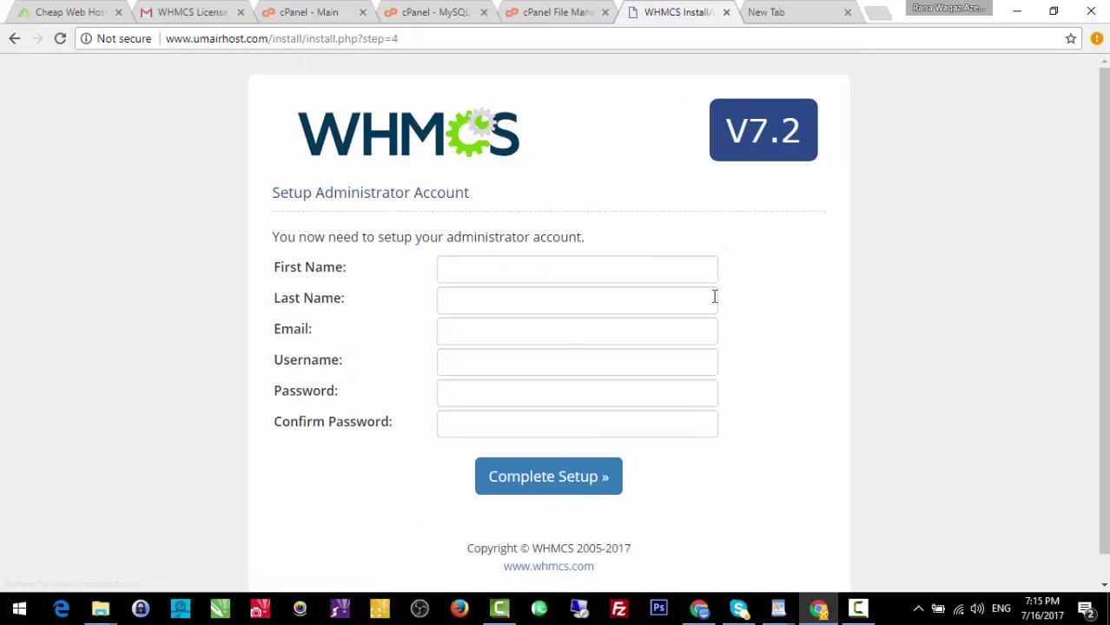
Enter the administrator's first name, email address and a username on the Setup Administrator Account form.
{"action": "left_click", "coordinate": [475, 264]}
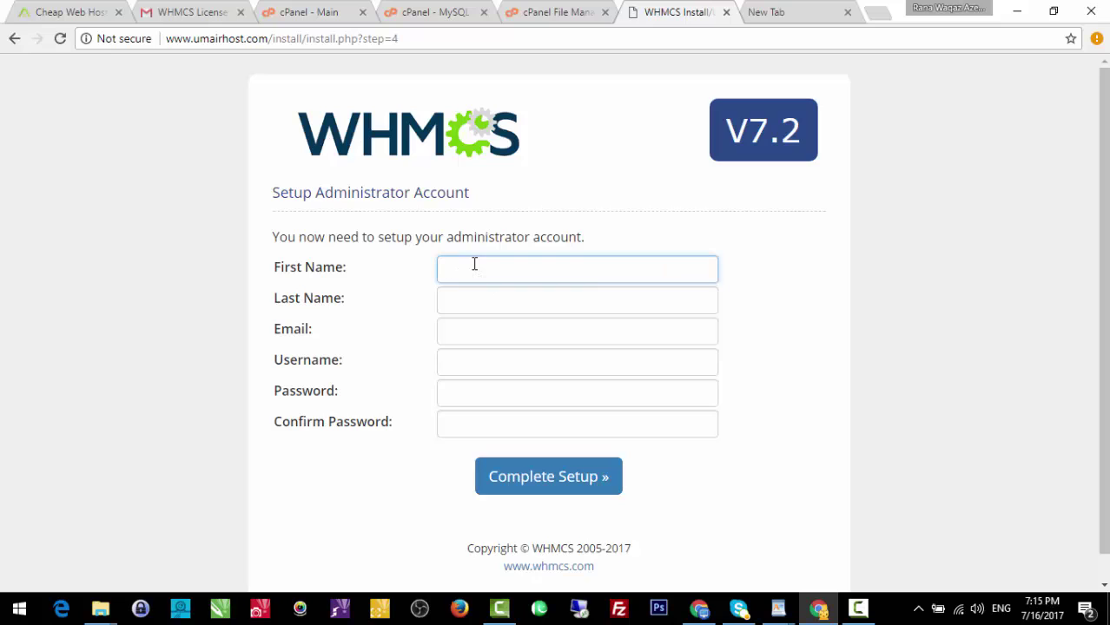
{"action": "key", "text": "Tab"}
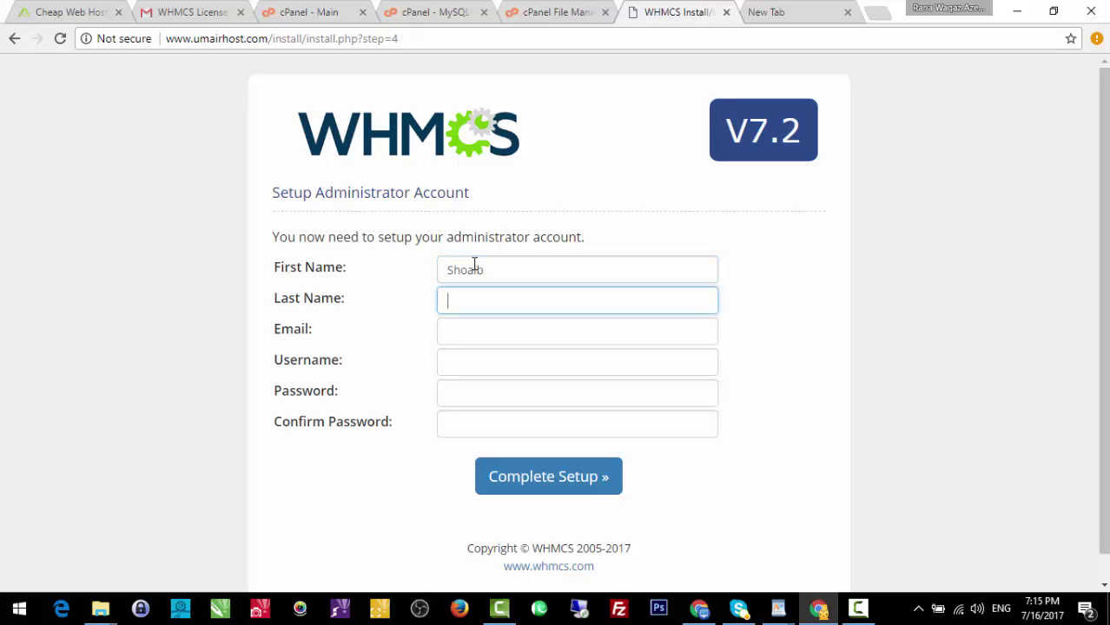
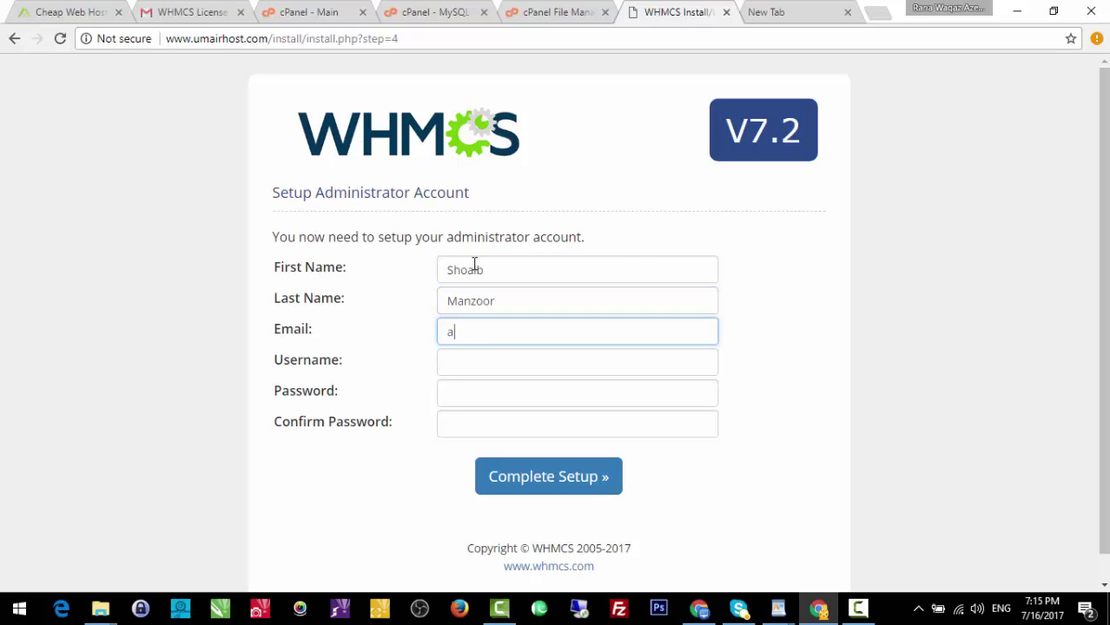
{"action": "key", "text": "Tab"}
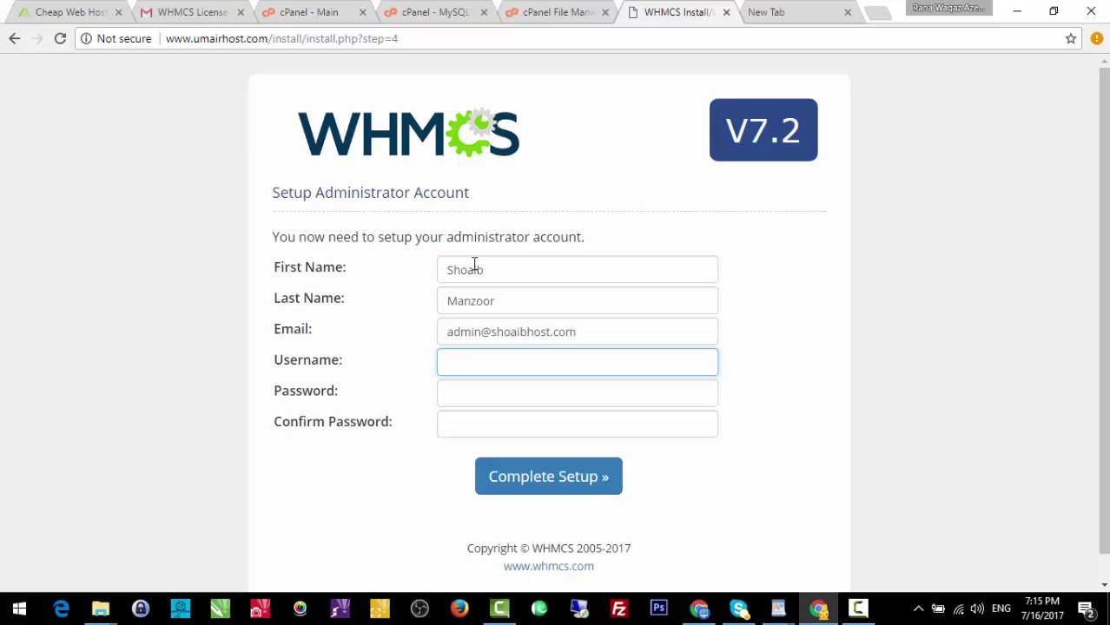
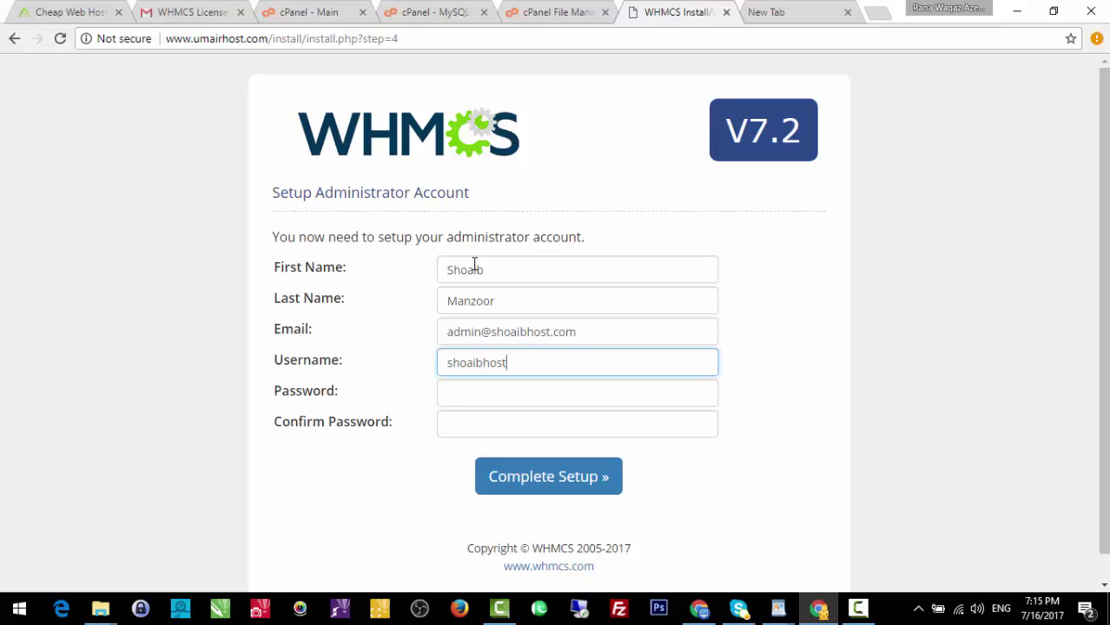
{"action": "key", "text": "Tab"}
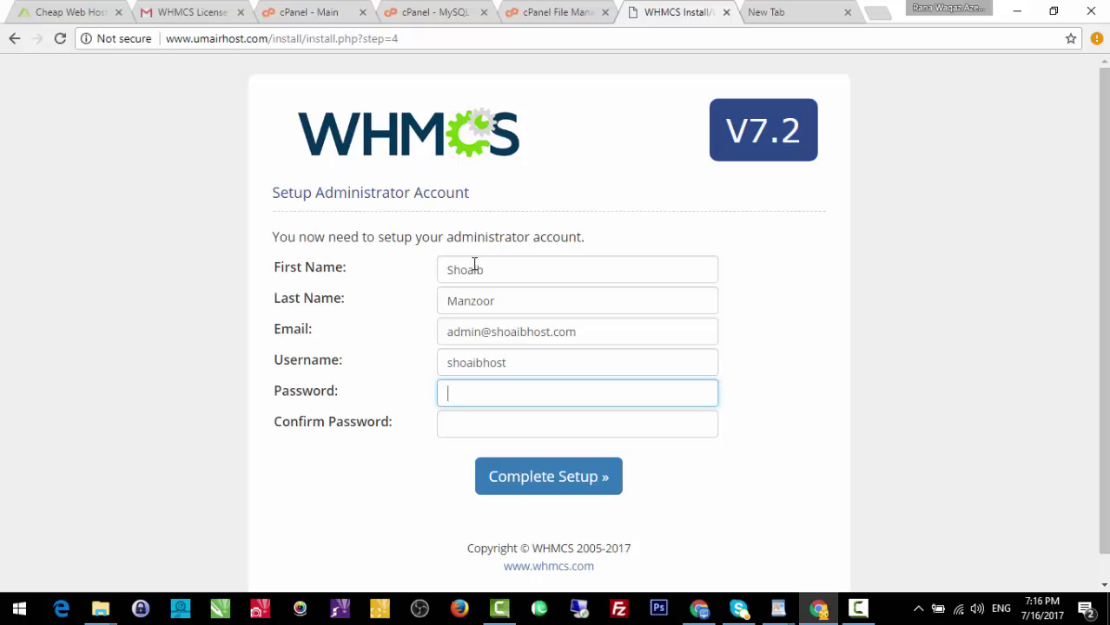
Replace the username, enter and confirm the password, then complete the setup.
{"action": "left_click", "coordinate": [528, 363]}
{"action": "key", "text": "BackSpace"}
{"action": "key", "text": "BackSpace"}
{"action": "key", "text": "ctrl+a"}
{"action": "type", "text": "U"}
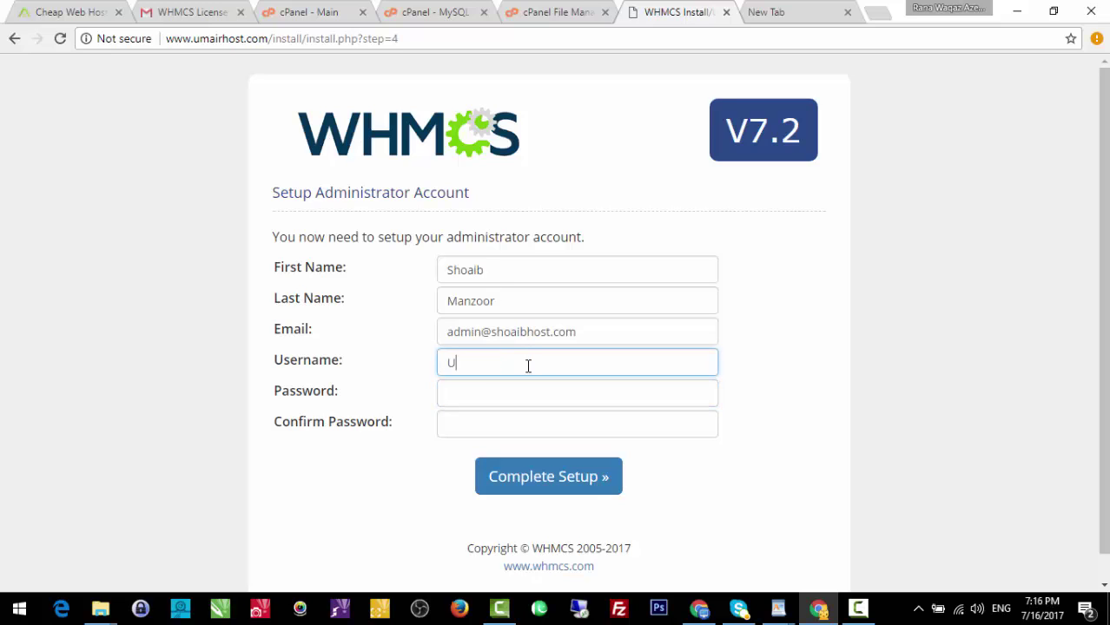
{"action": "type", "text": "mairHost"}
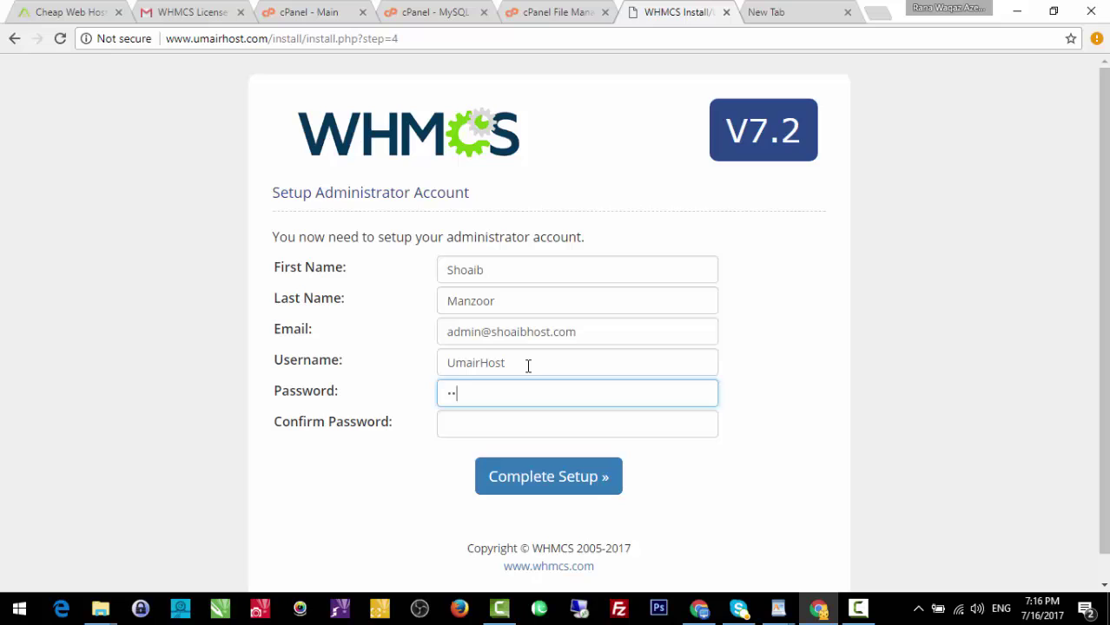
{"action": "type", "text": "••••"}
{"action": "key", "text": "Tab"}
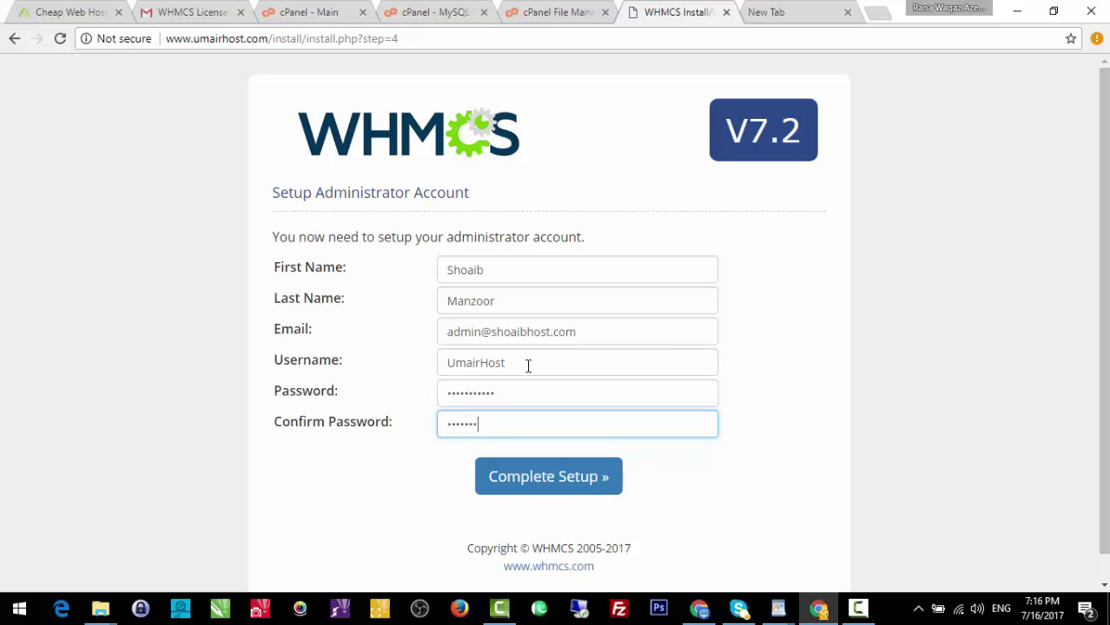
{"action": "left_click", "coordinate": [550, 484]}
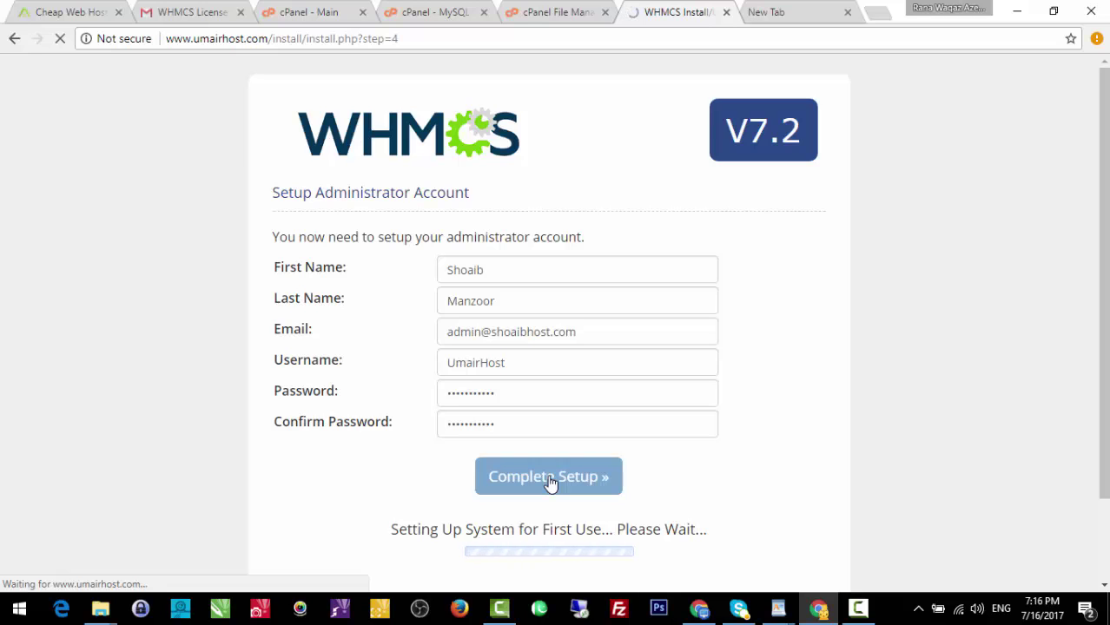
Decline Chrome's save-password prompt and go to the WHMCS admin area.
{"action": "left_click_drag", "start_coordinate": [1103, 296], "coordinate": [1103, 375]}
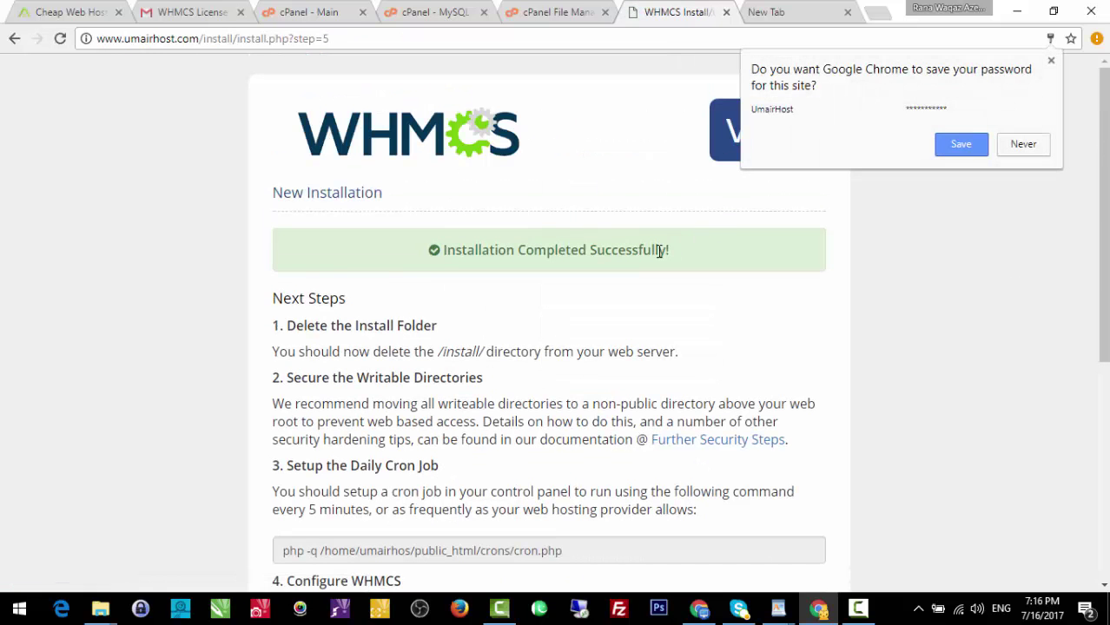
{"action": "left_click", "coordinate": [1023, 143]}
{"action": "scroll", "coordinate": [556, 347], "scroll_direction": "down", "scroll_amount": 5}
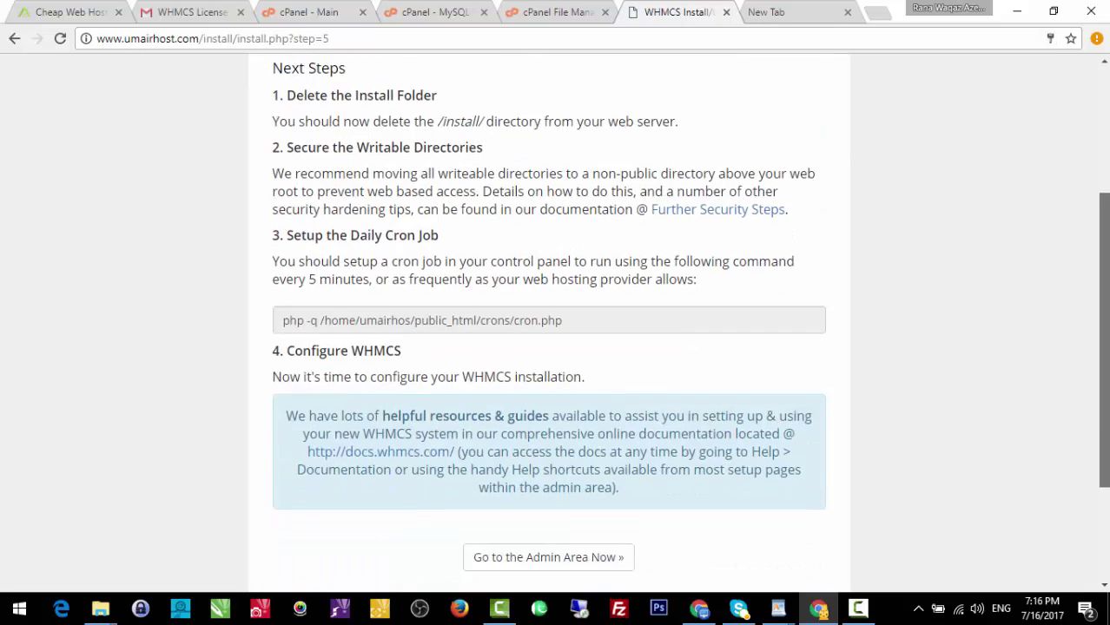
{"action": "scroll", "coordinate": [556, 347], "scroll_direction": "up", "scroll_amount": 5}
{"action": "scroll", "coordinate": [556, 347], "scroll_direction": "down", "scroll_amount": 4}
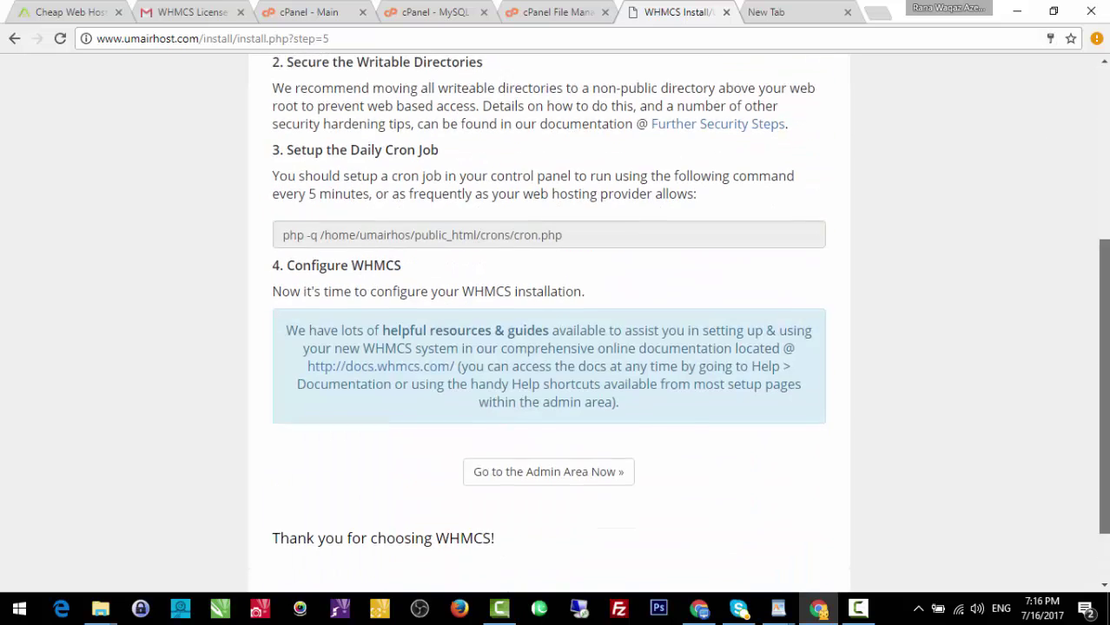
{"action": "left_click", "coordinate": [582, 478]}
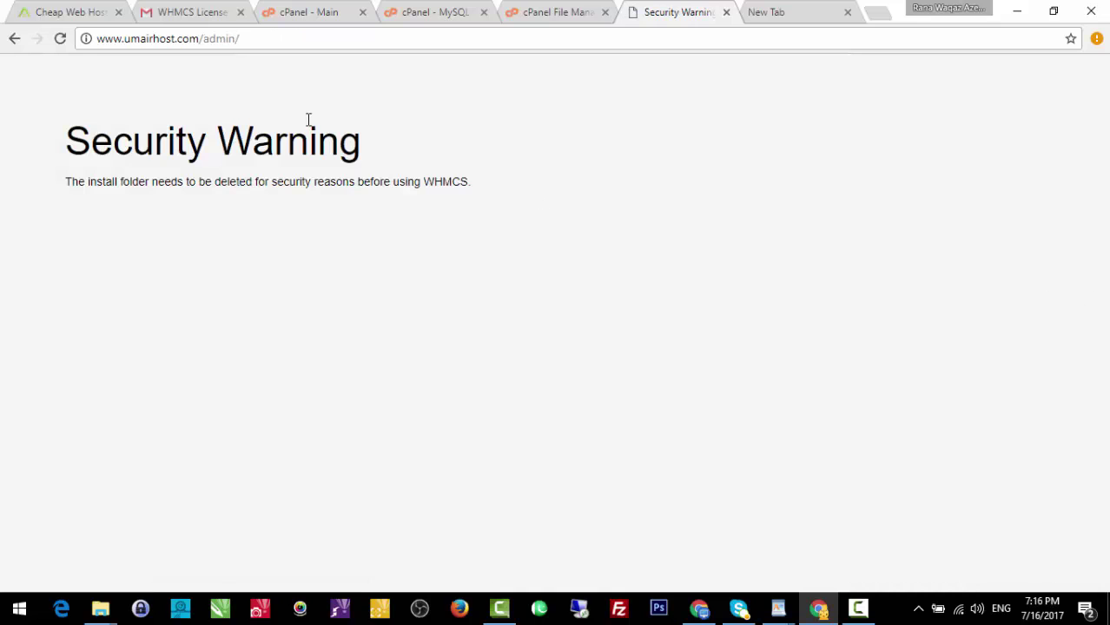
Load the site's front page, which shows the install-folder Security Warning.
{"action": "left_click", "coordinate": [253, 39]}
{"action": "left_click", "coordinate": [255, 38]}
{"action": "key", "text": "BackSpace"}
{"action": "key", "text": "BackSpace"}
{"action": "key", "text": "BackSpace"}
{"action": "key", "text": "BackSpace"}
{"action": "key", "text": "BackSpace"}
{"action": "key", "text": "BackSpace"}
{"action": "key", "text": "Return"}
{"action": "triple_click", "coordinate": [349, 181]}
{"action": "left_click", "coordinate": [322, 129]}
Delete install.php from the public_html/install folder in File Manager.
{"action": "left_click", "coordinate": [569, 12]}
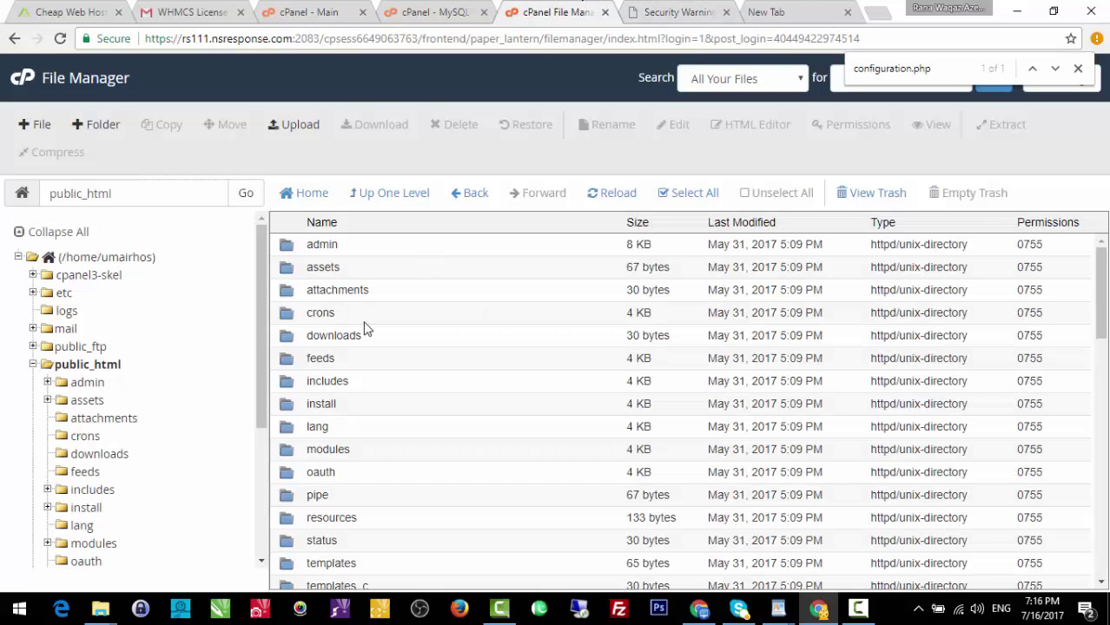
{"action": "left_click", "coordinate": [616, 194]}
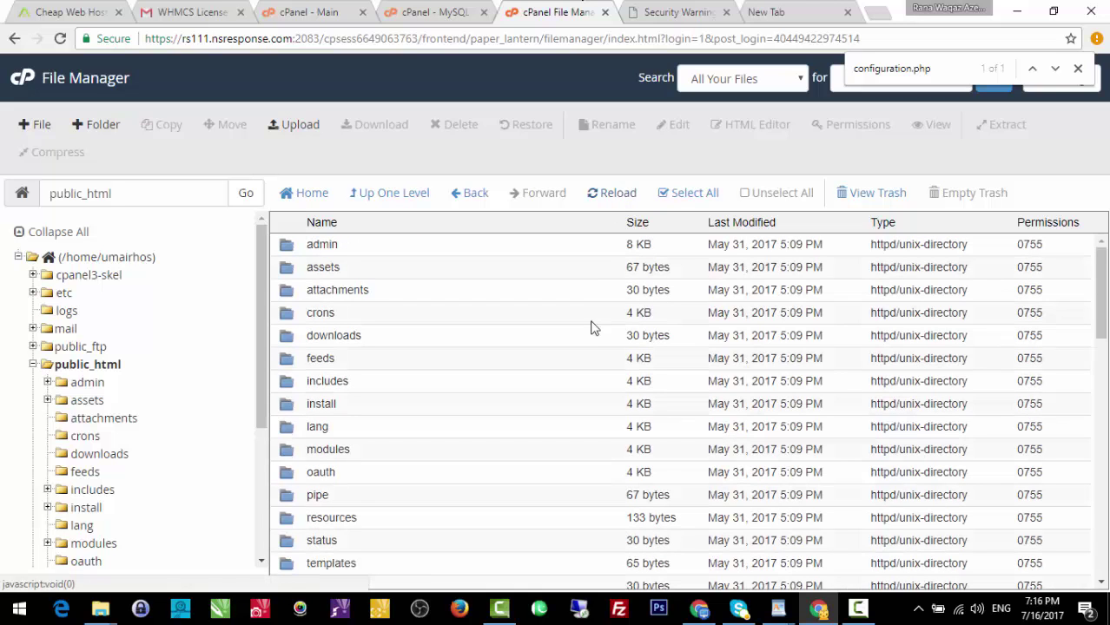
{"action": "mouse_move", "coordinate": [1102, 267]}
{"action": "left_mouse_down"}
{"action": "mouse_move", "coordinate": [1104, 287]}
{"action": "mouse_move", "coordinate": [1105, 275]}
{"action": "left_mouse_up"}
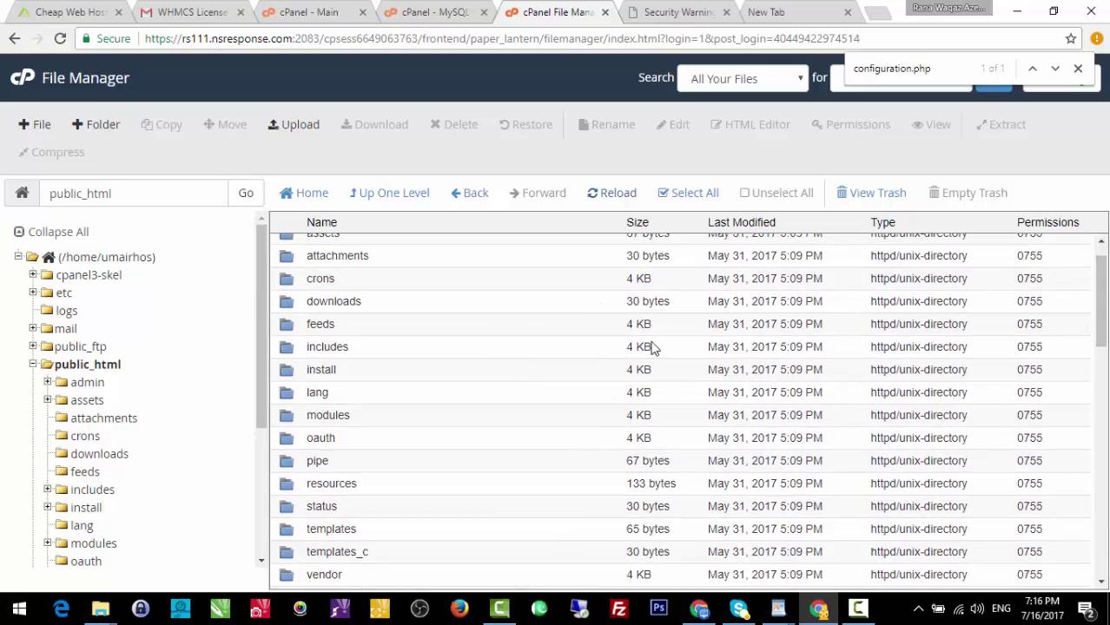
{"action": "double_click", "coordinate": [292, 374]}
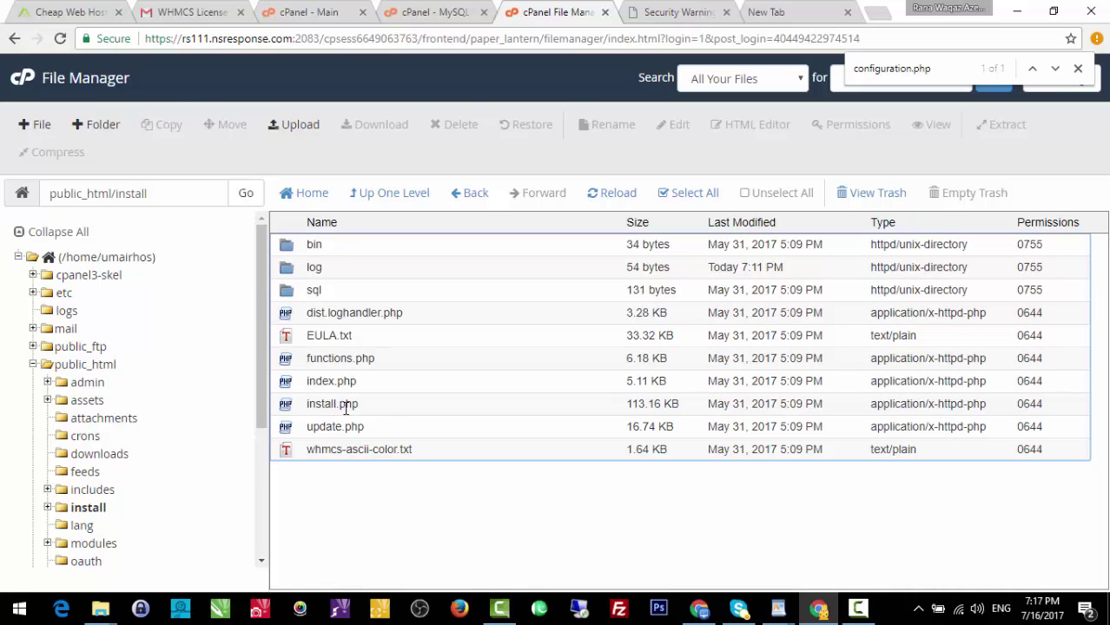
{"action": "left_click", "coordinate": [347, 404]}
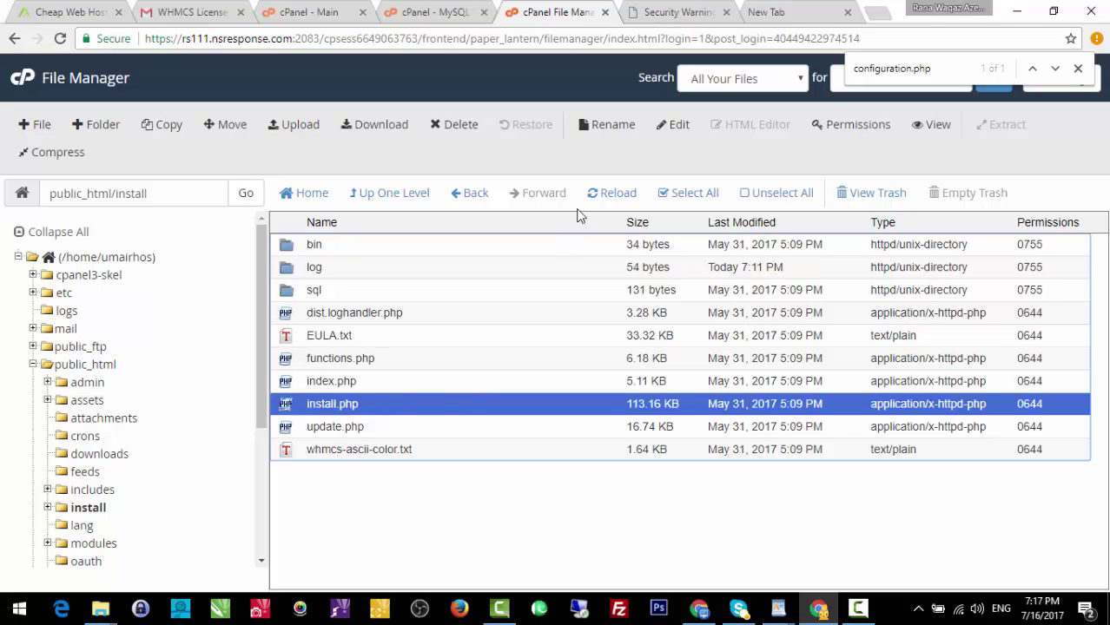
{"action": "left_click", "coordinate": [460, 127]}
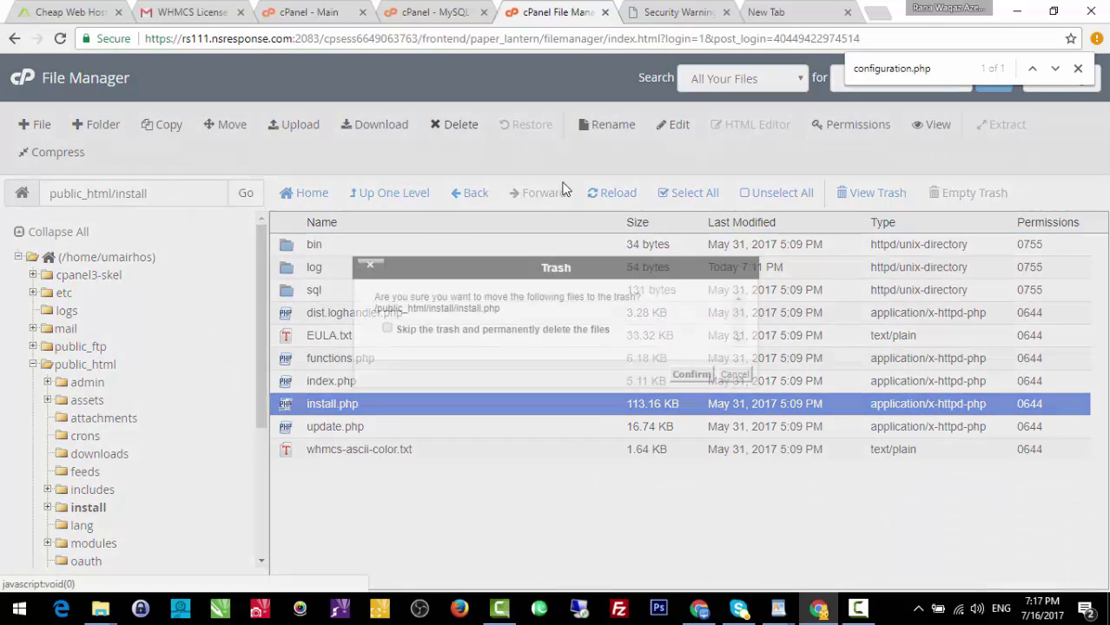
{"action": "left_click", "coordinate": [682, 379]}
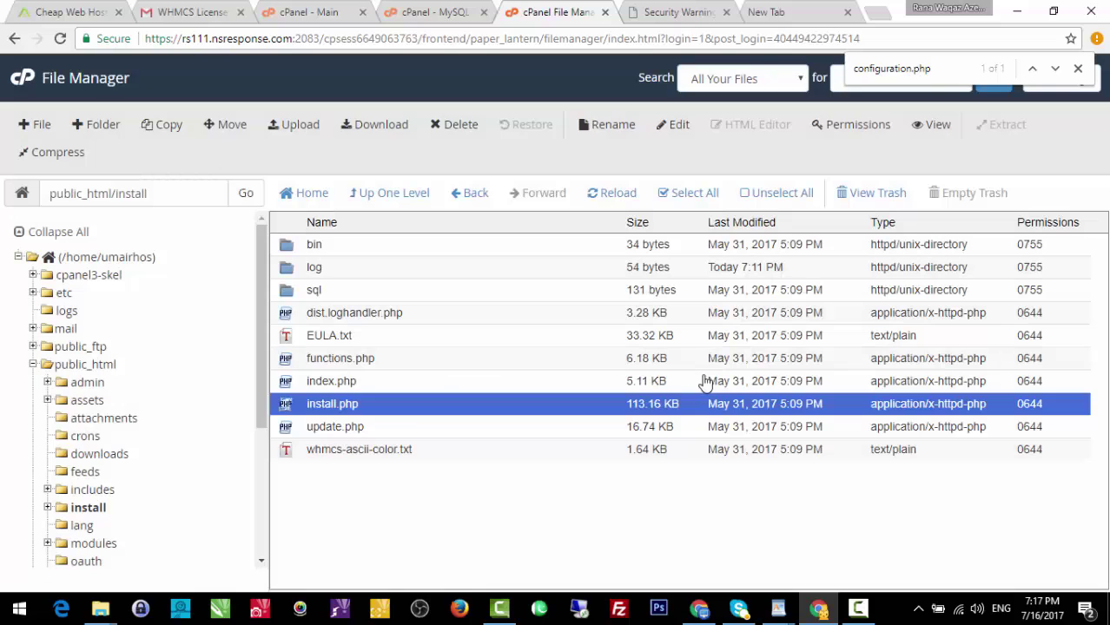
Reload the site's Security Warning page to check the result.
{"action": "left_click", "coordinate": [706, 11]}
{"action": "left_click", "coordinate": [587, 36]}
{"action": "key", "text": "Return"}
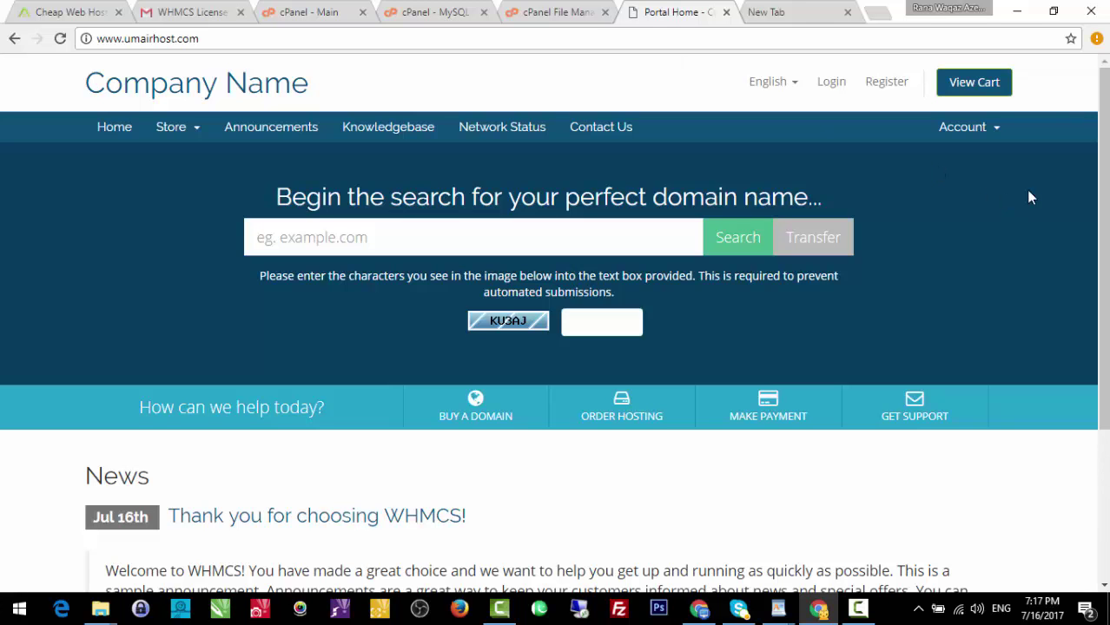
Append /admin to the site address to load the WHMCS admin login.
{"action": "scroll", "coordinate": [1107, 426], "scroll_direction": "down", "scroll_amount": 3}
{"action": "scroll", "coordinate": [1107, 426], "scroll_direction": "up", "scroll_amount": 3}
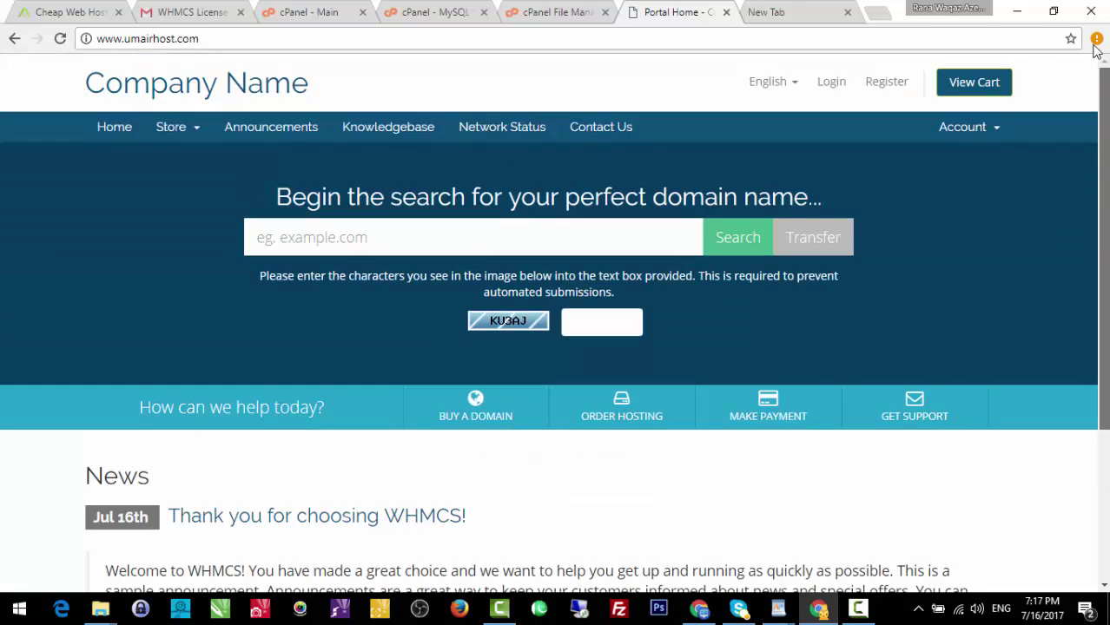
{"action": "left_click", "coordinate": [643, 41]}
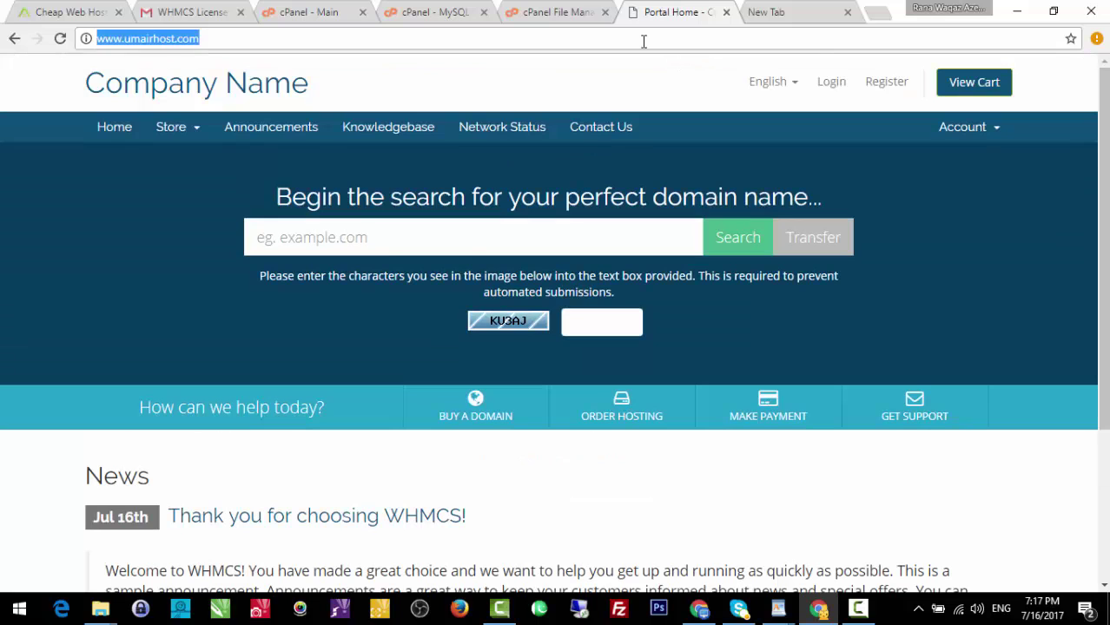
{"action": "left_click", "coordinate": [644, 41]}
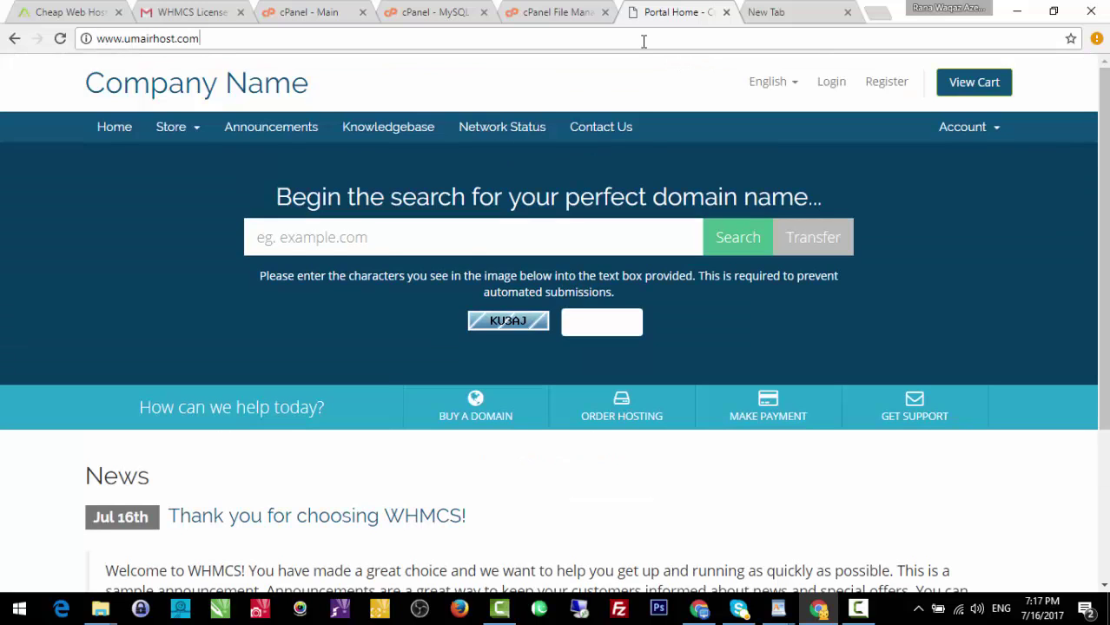
{"action": "type", "text": "/admin"}
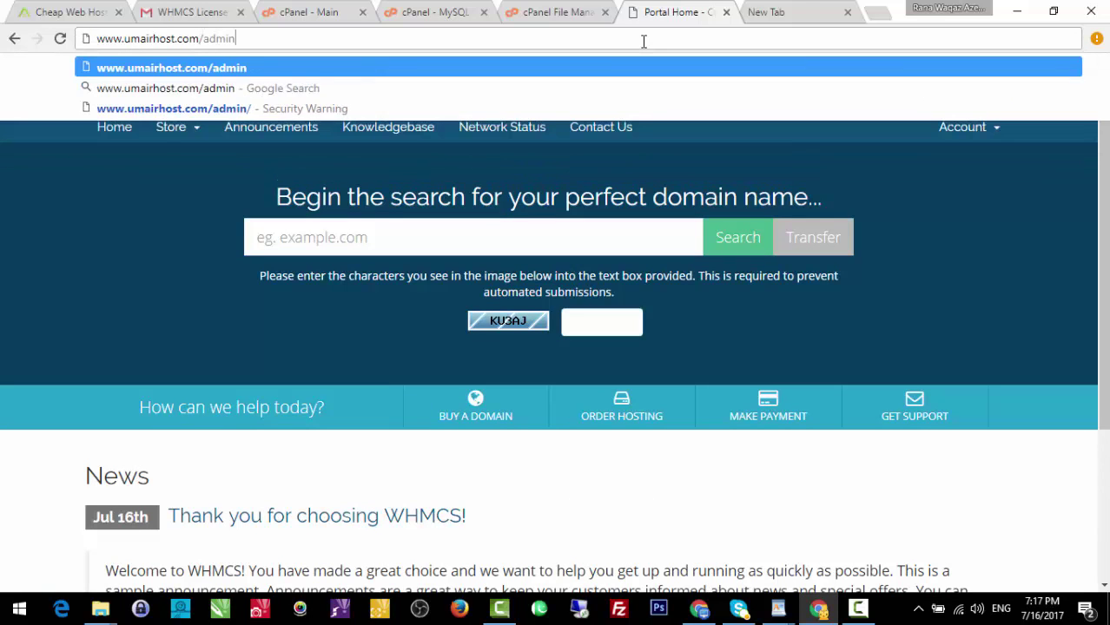
{"action": "key", "text": "Return"}
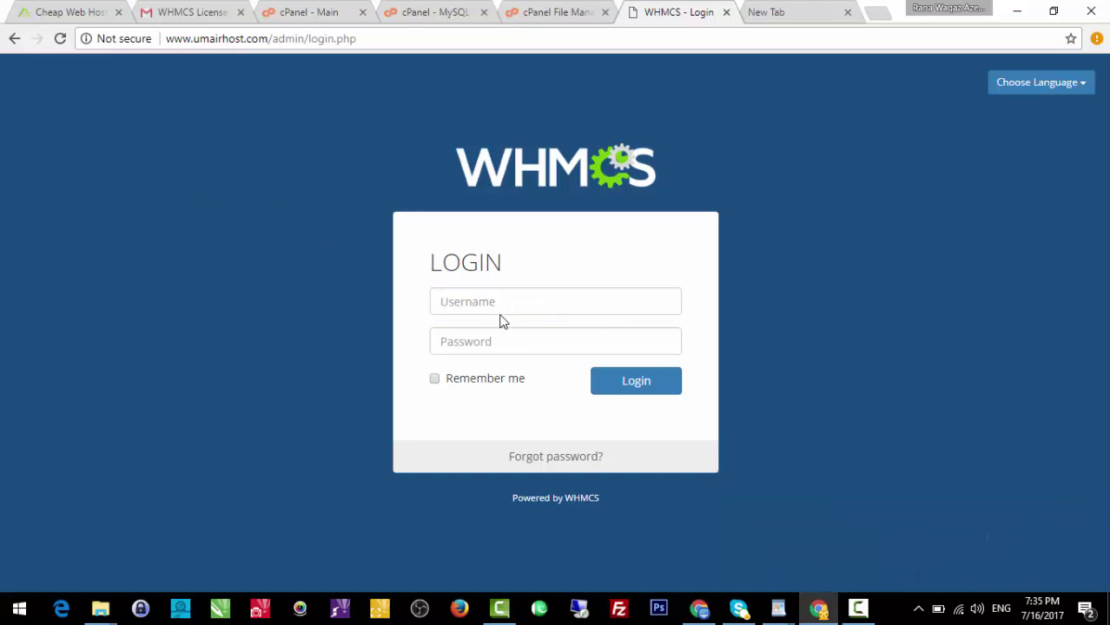
Log in with the autocompleted admin username and the admin password.
{"action": "left_click", "coordinate": [498, 298]}
{"action": "type", "text": "um"}
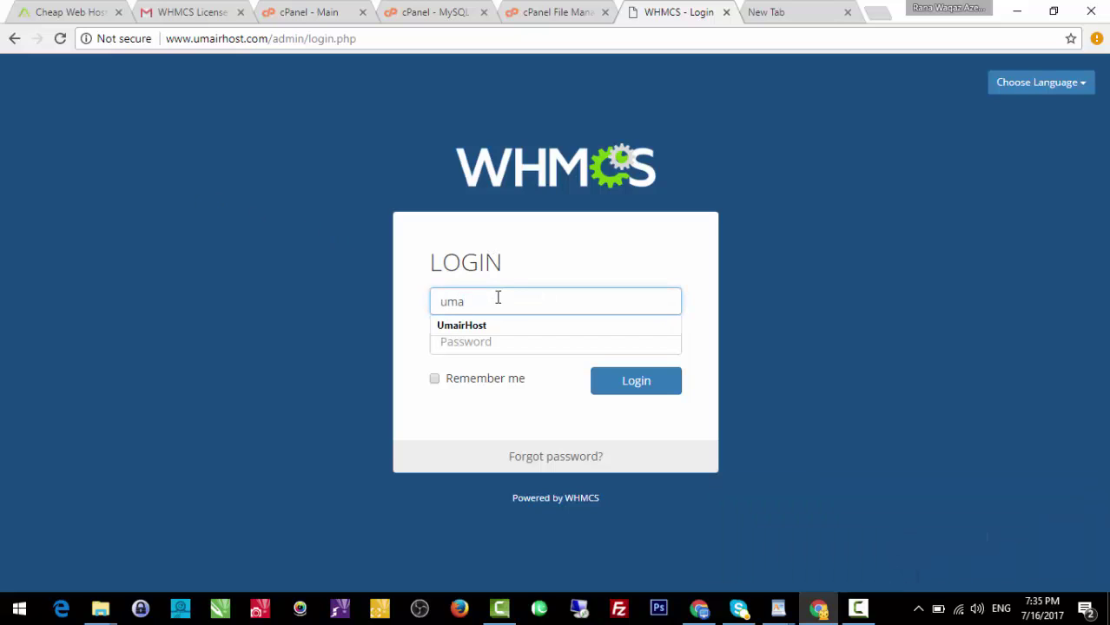
{"action": "type", "text": "a"}
{"action": "key", "text": "Down"}
{"action": "key", "text": "Return"}
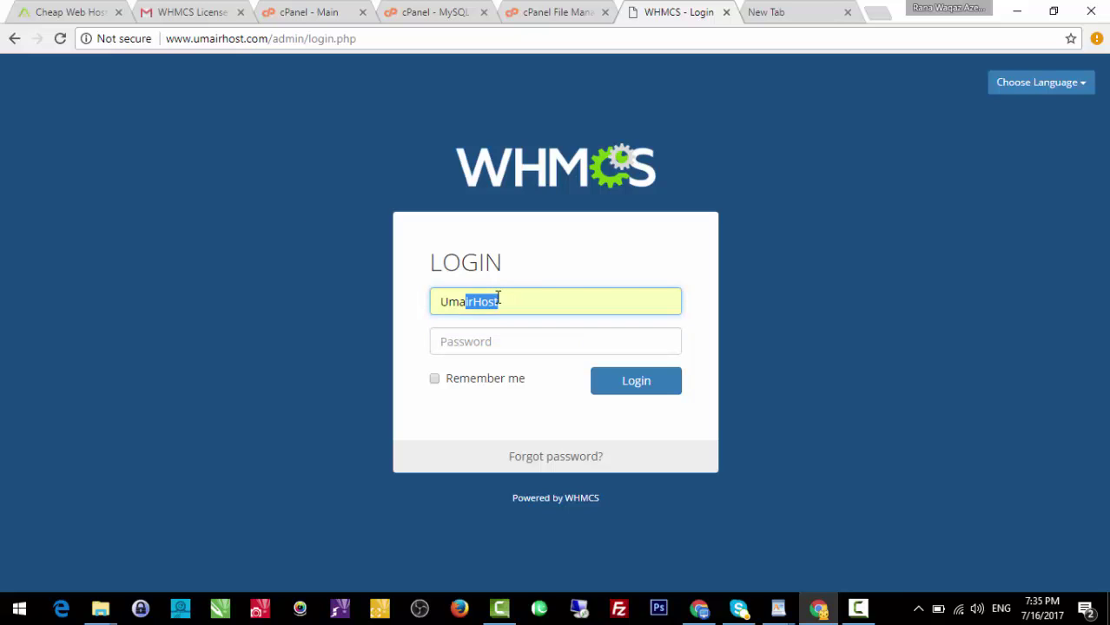
{"action": "key", "text": "Tab"}
{"action": "type", "text": "*"}
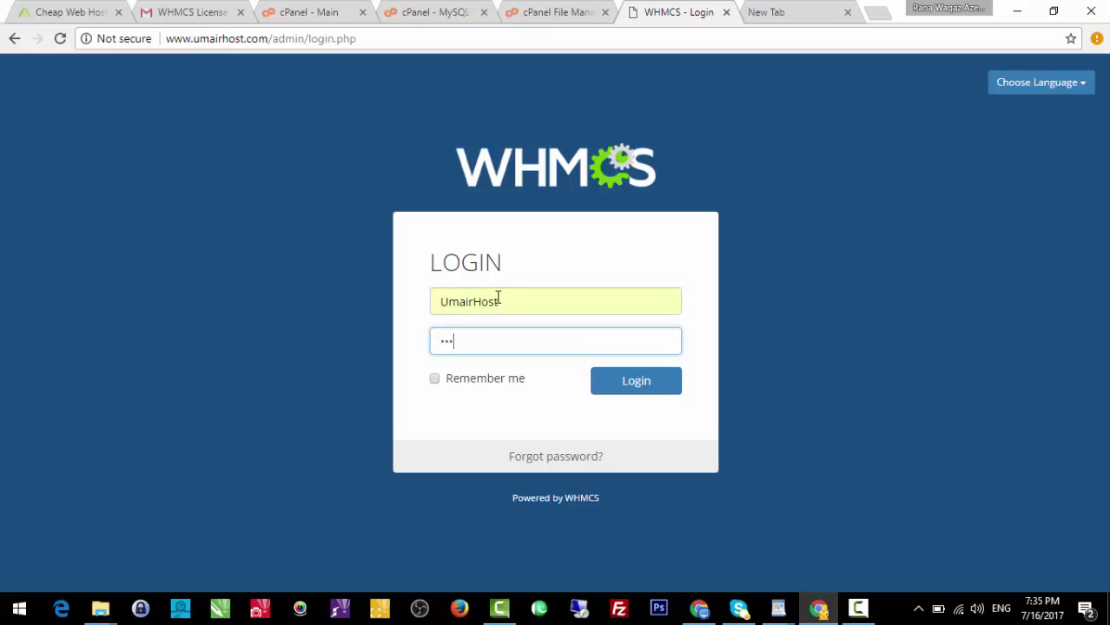
{"action": "type", "text": "**********"}
{"action": "key", "text": "Return"}
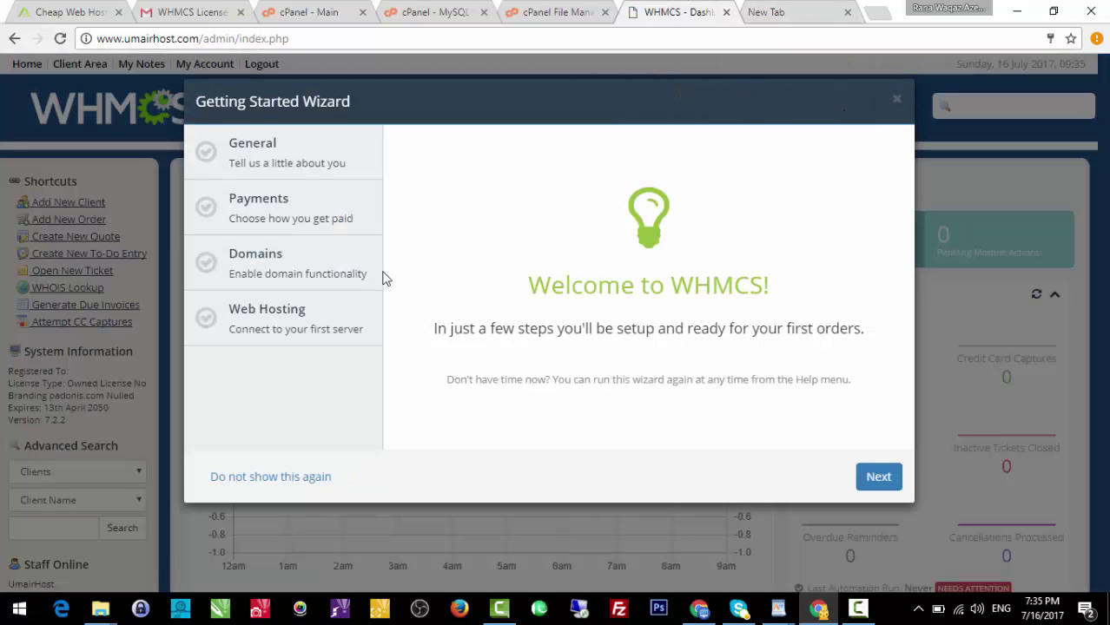
Close the Getting Started Wizard and check the licence details and version 7.2.2 in System Information.
{"action": "left_click", "coordinate": [898, 102]}
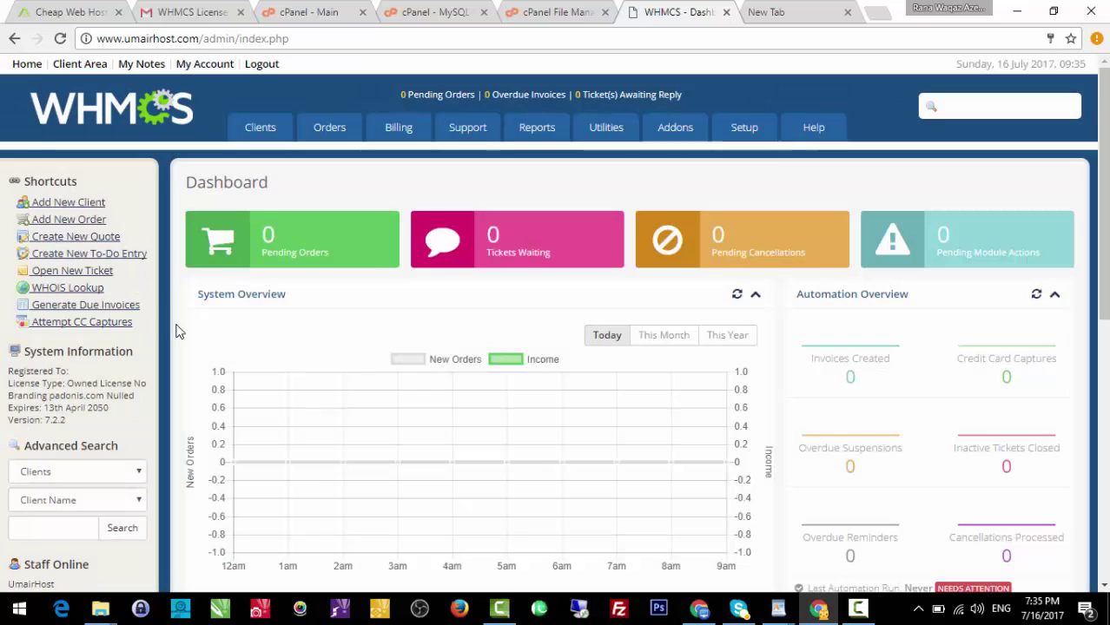
{"action": "scroll", "coordinate": [165, 323], "scroll_direction": "down", "scroll_amount": 1}
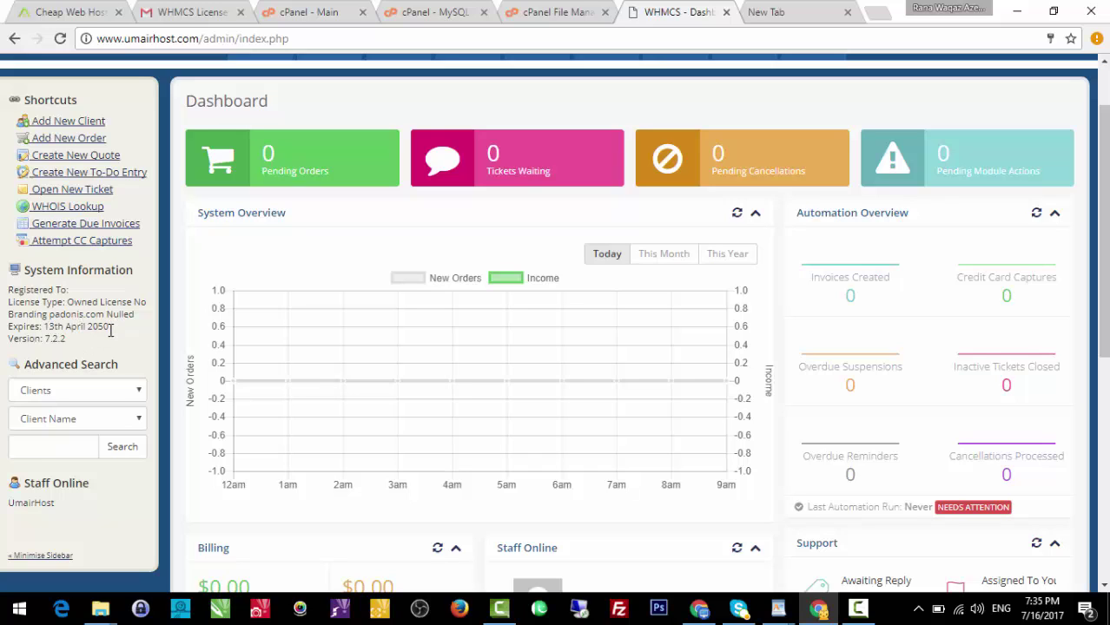
{"action": "left_click_drag", "start_coordinate": [113, 335], "coordinate": [91, 330]}
{"action": "left_click_drag", "start_coordinate": [109, 328], "coordinate": [9, 316]}
{"action": "left_click", "coordinate": [74, 308]}
{"action": "scroll", "coordinate": [235, 328], "scroll_direction": "up", "scroll_amount": 1}
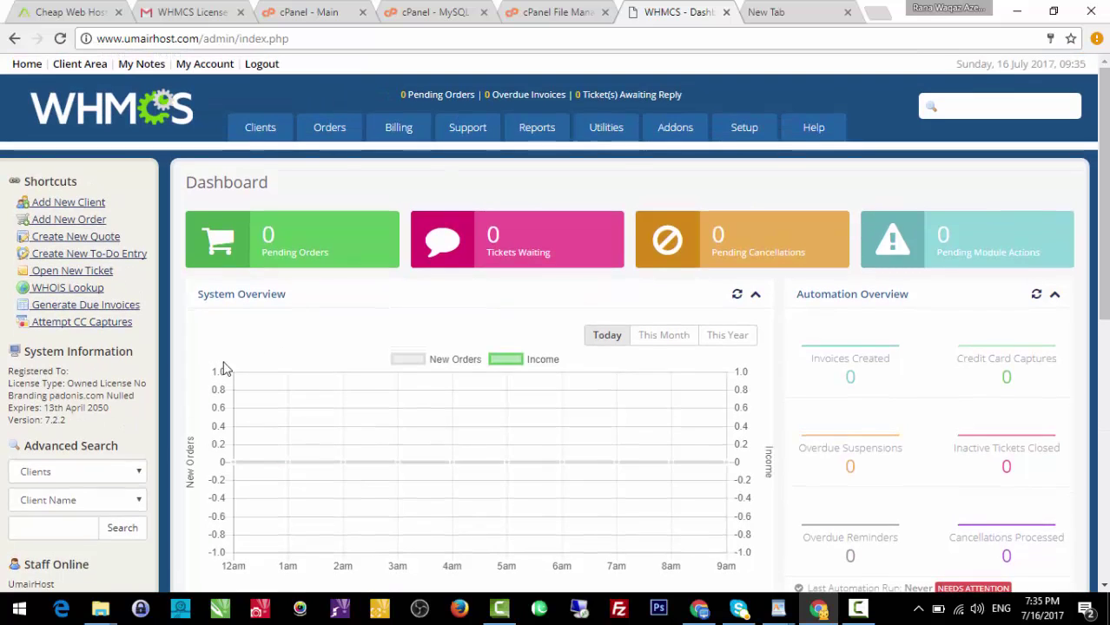
{"action": "left_click_drag", "start_coordinate": [66, 423], "coordinate": [9, 423]}
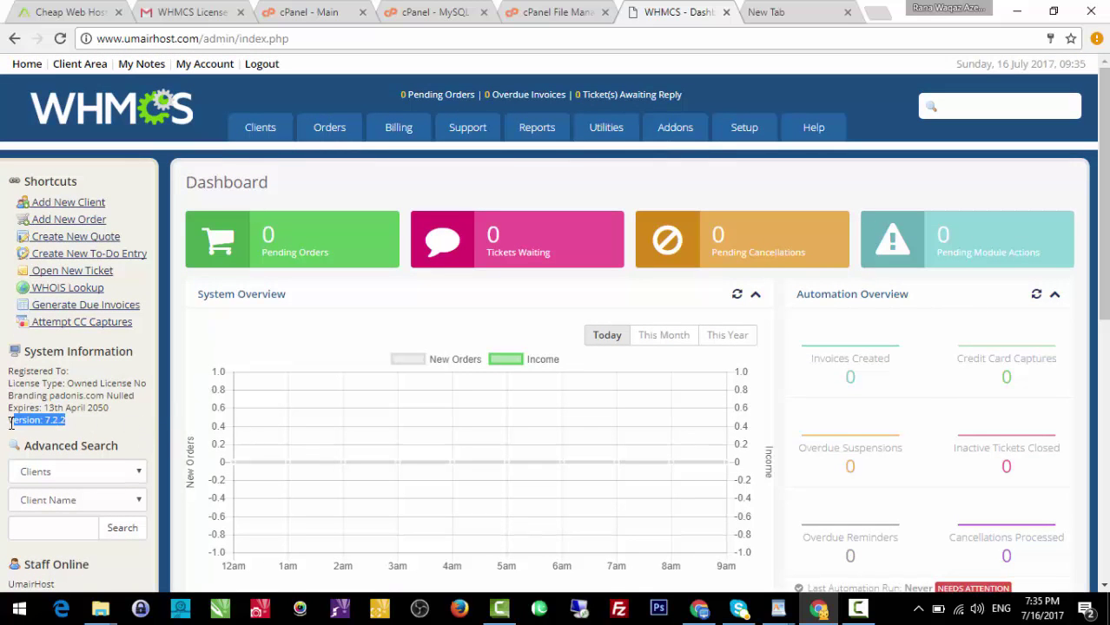
{"action": "left_click", "coordinate": [63, 423]}
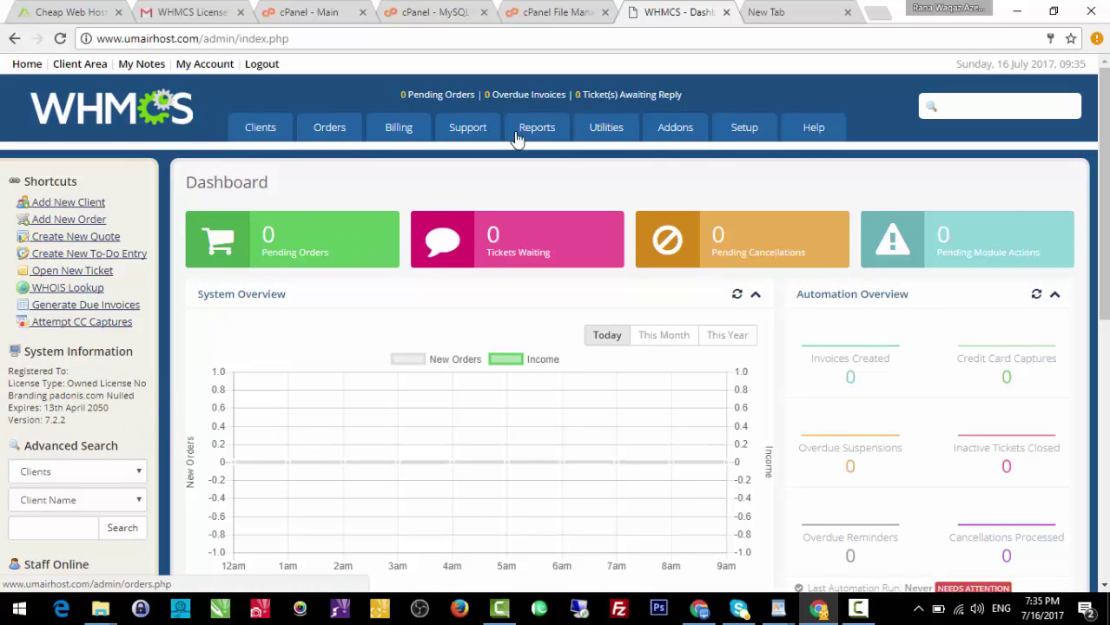
Open the Client Area link in a new browser tab.
{"action": "right_click", "coordinate": [87, 66]}
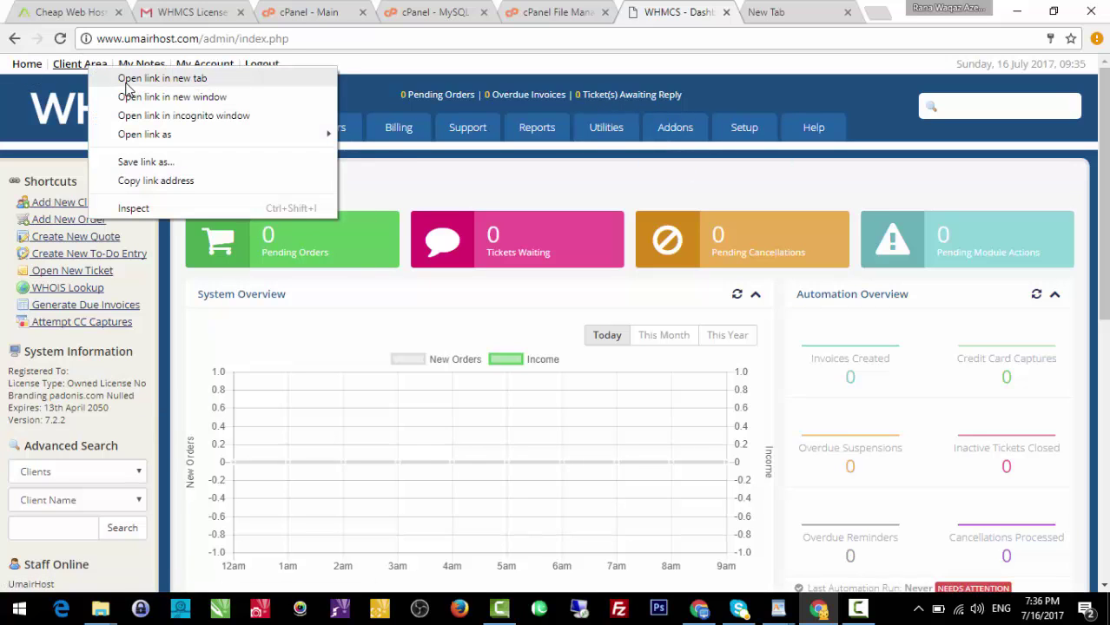
{"action": "left_click", "coordinate": [127, 84]}
{"action": "left_click", "coordinate": [786, 12]}
{"action": "left_click", "coordinate": [847, 12]}
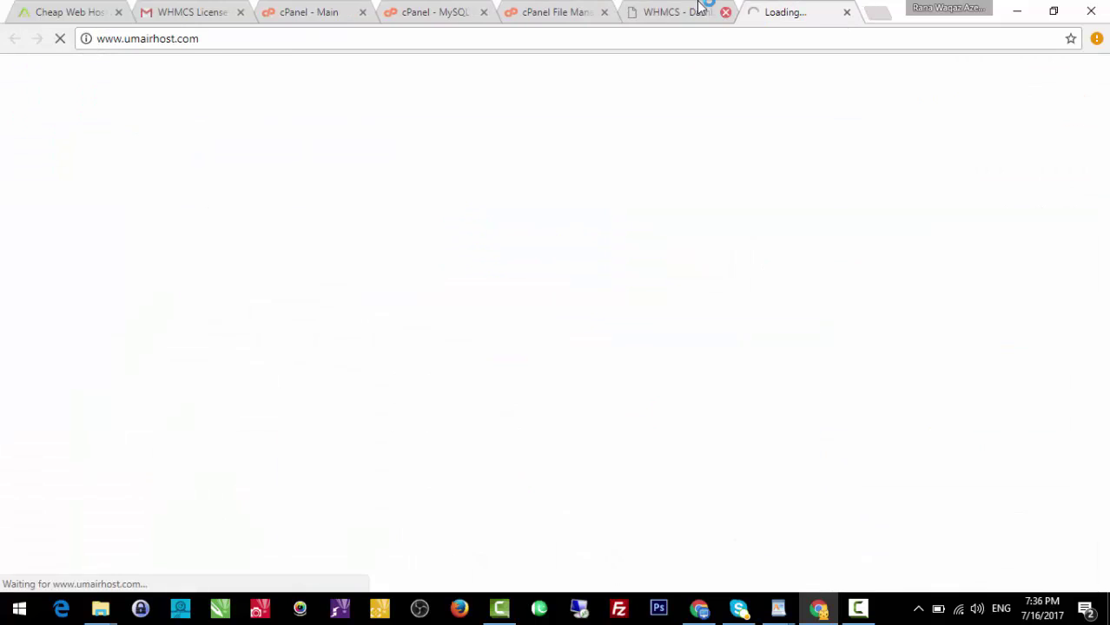
Close Document Website Course, skim the Web Hosting Course Document in WordPad, then minimize it.
{"action": "mouse_move", "coordinate": [788, 615]}
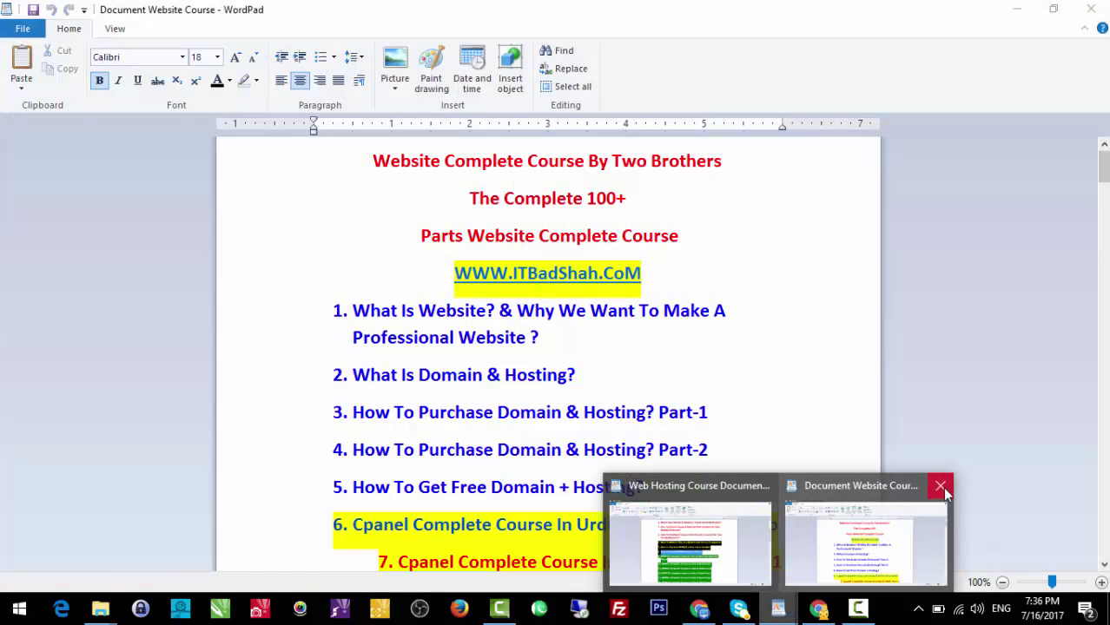
{"action": "left_click", "coordinate": [941, 486]}
{"action": "left_click", "coordinate": [830, 528]}
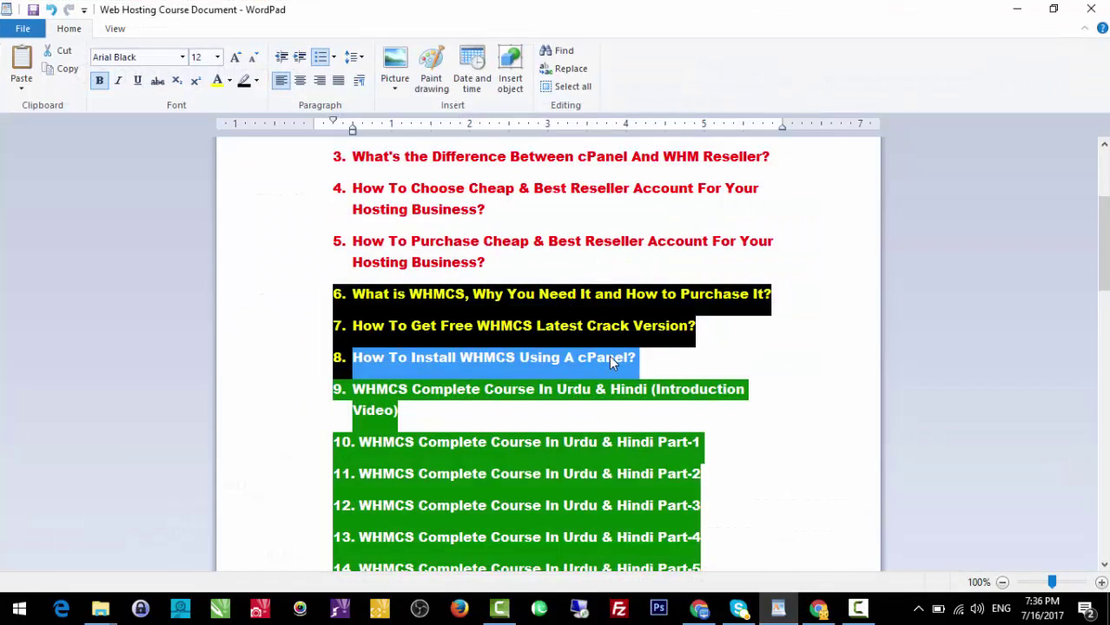
{"action": "scroll", "coordinate": [609, 355], "scroll_direction": "down", "scroll_amount": 3}
{"action": "scroll", "coordinate": [645, 374], "scroll_direction": "down", "scroll_amount": 3}
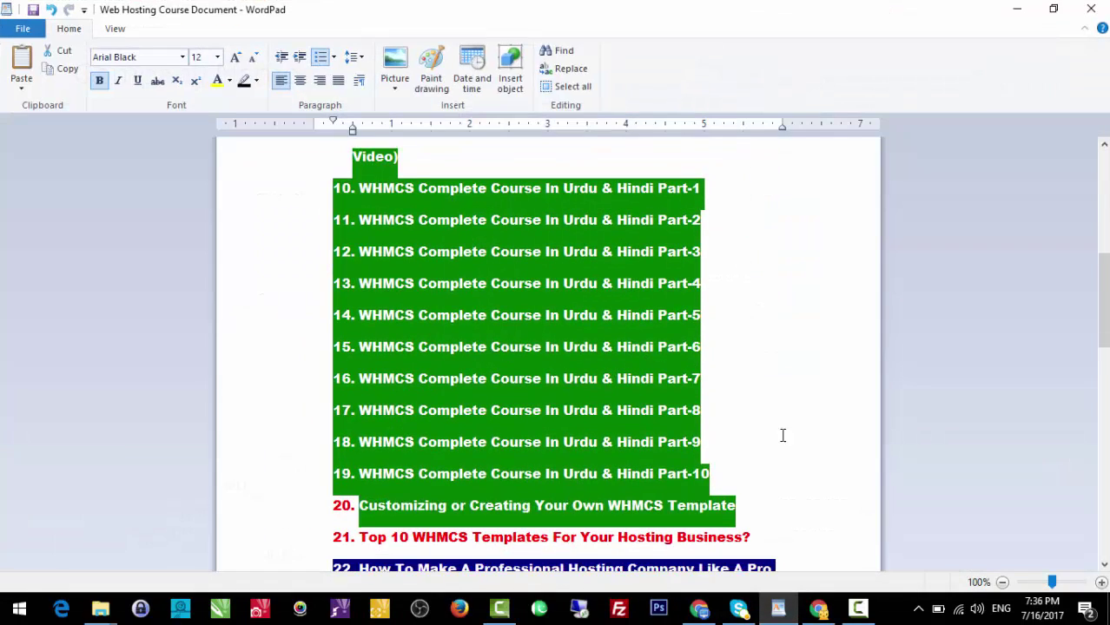
{"action": "scroll", "coordinate": [475, 427], "scroll_direction": "down", "scroll_amount": 6}
{"action": "scroll", "coordinate": [474, 391], "scroll_direction": "down", "scroll_amount": 3}
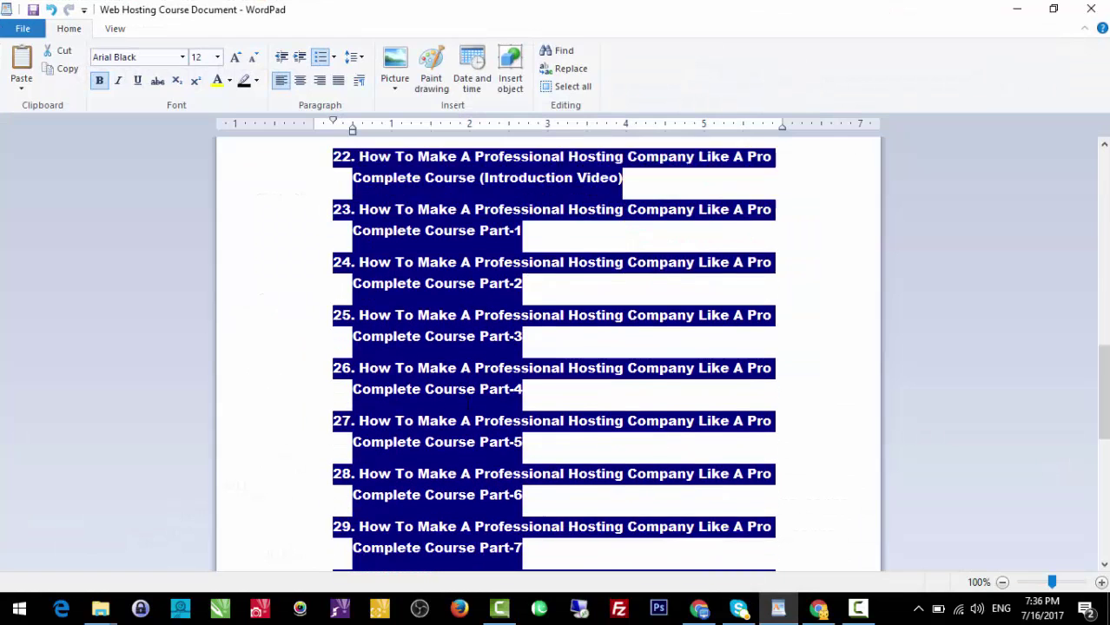
{"action": "scroll", "coordinate": [386, 521], "scroll_direction": "up", "scroll_amount": 1}
{"action": "scroll", "coordinate": [387, 522], "scroll_direction": "up", "scroll_amount": 5}
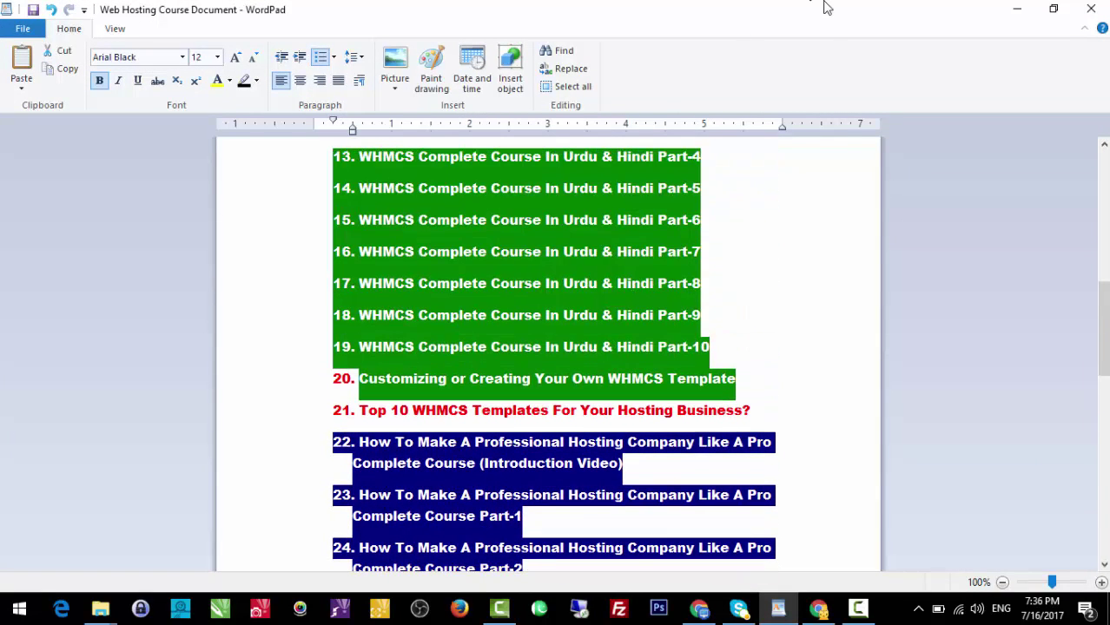
{"action": "left_click", "coordinate": [1015, 9]}
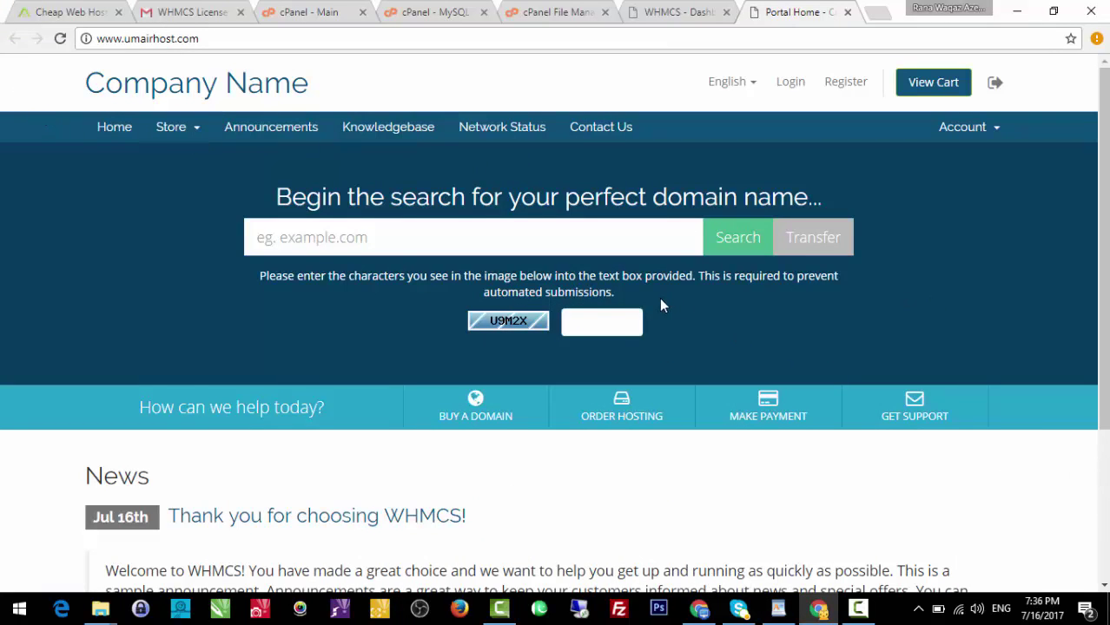
Check the Portal Home's domain search box, then return to the WHMCS Dashboard tab.
{"action": "scroll", "coordinate": [398, 256], "scroll_direction": "down", "scroll_amount": 3}
{"action": "scroll", "coordinate": [402, 260], "scroll_direction": "up", "scroll_amount": 3}
{"action": "left_click", "coordinate": [620, 237]}
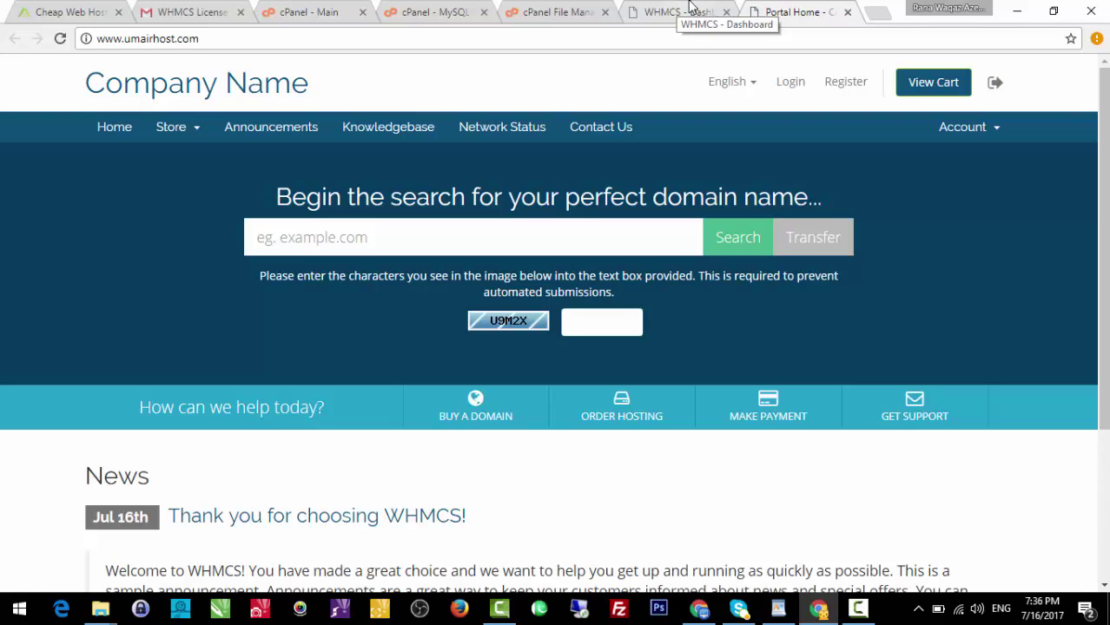
{"action": "left_click", "coordinate": [691, 9]}
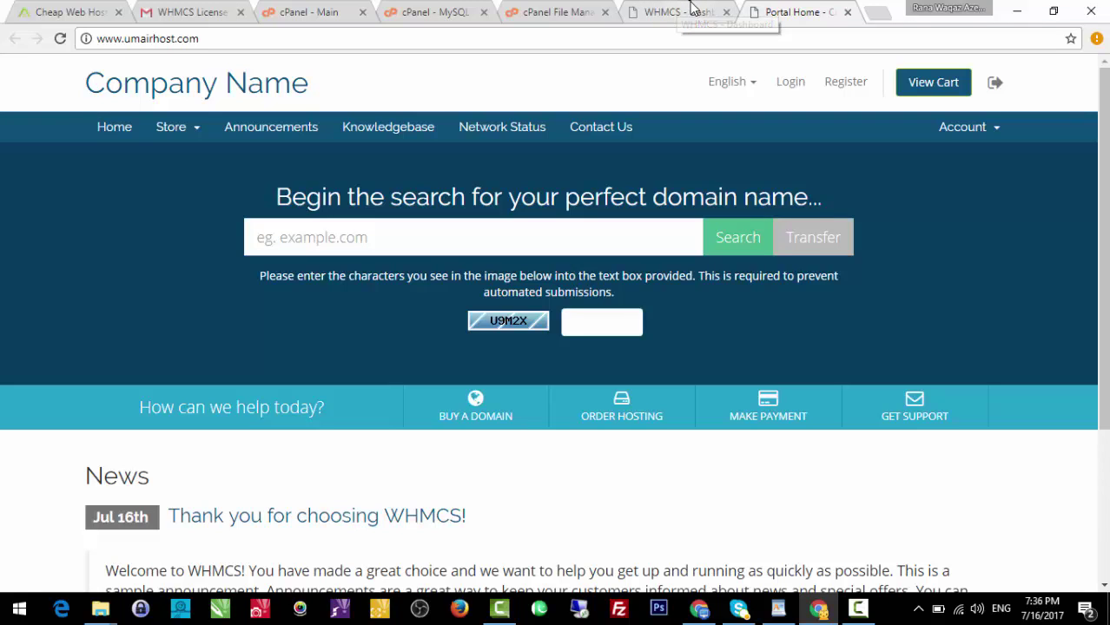